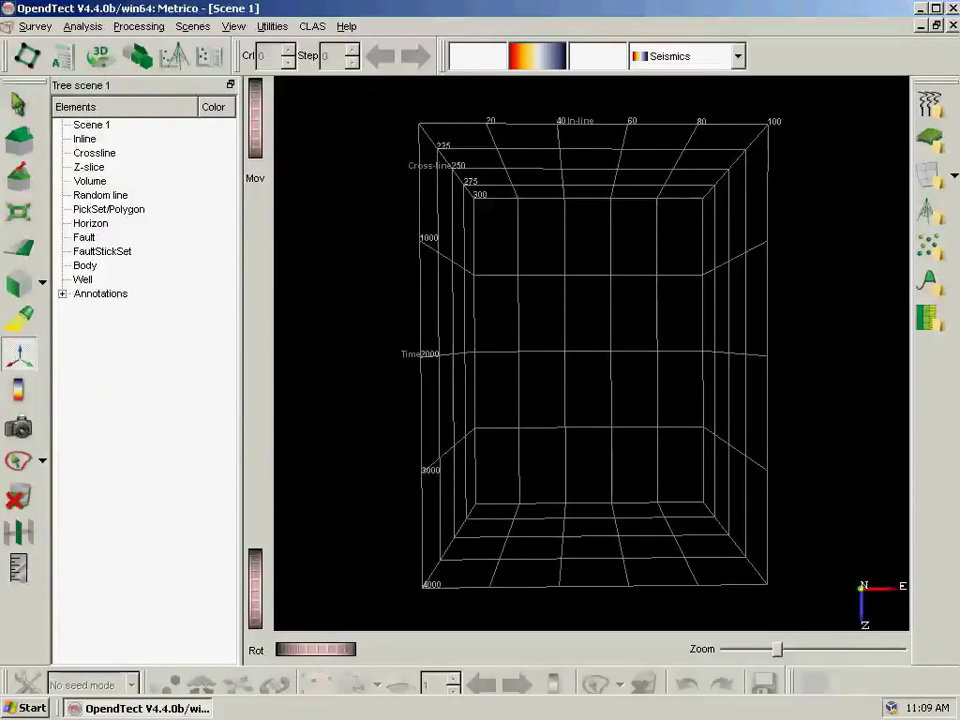
Confirm through Well > Add that the Load Well(s) list is empty, cancel it, and open the CLAS menu.
{"action": "left_click", "coordinate": [310, 28]}
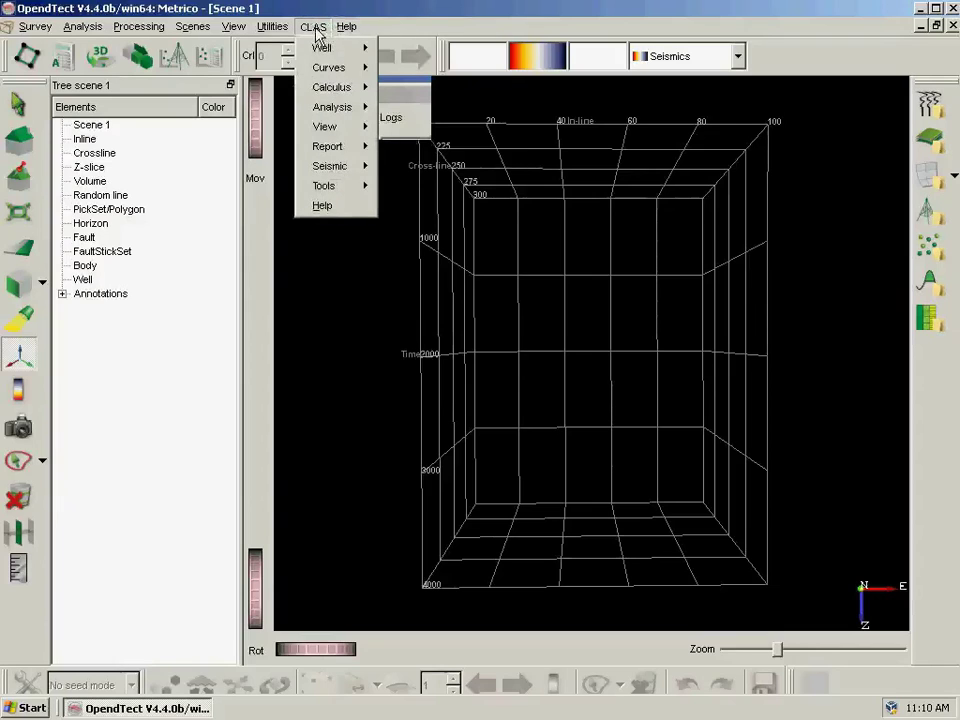
{"action": "right_click", "coordinate": [86, 282]}
{"action": "left_click", "coordinate": [112, 290]}
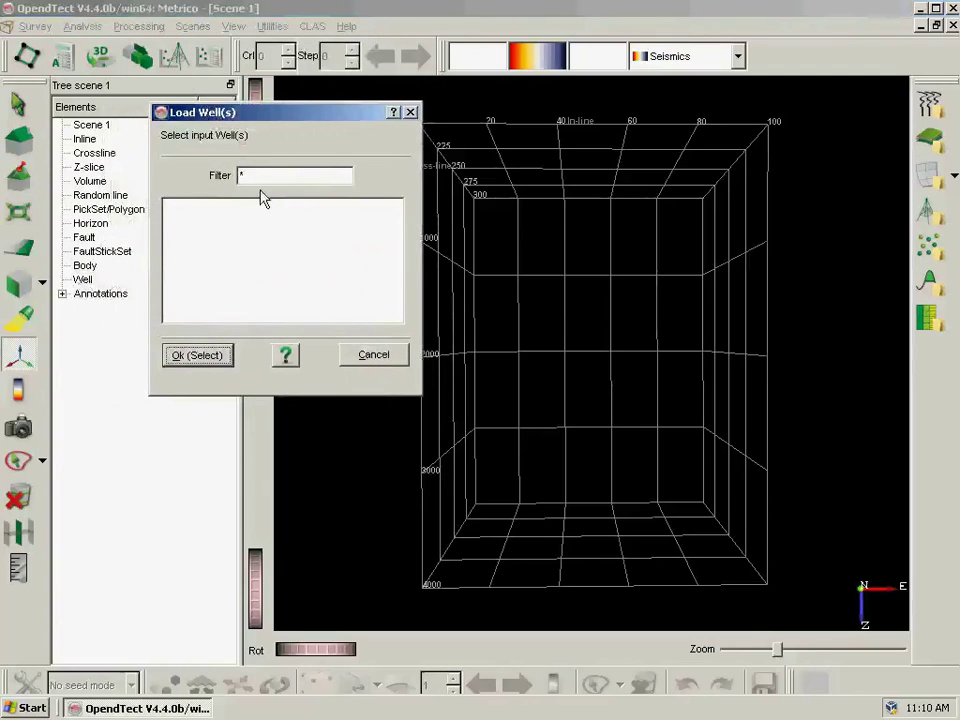
{"action": "left_click", "coordinate": [374, 355]}
{"action": "left_click", "coordinate": [313, 26]}
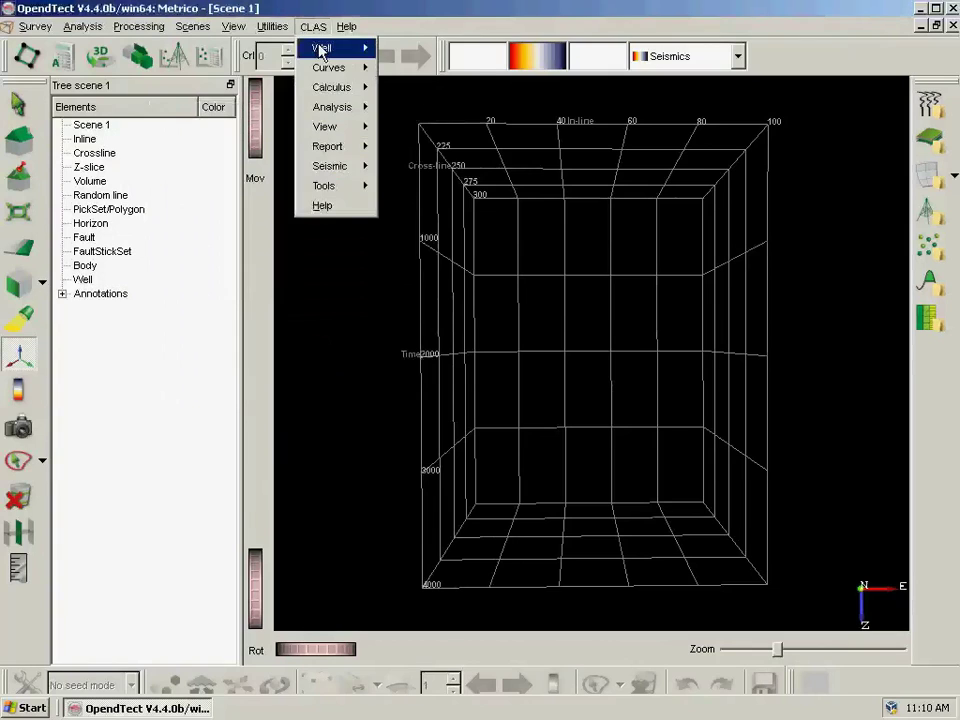
Load SAMPLE-1.LAS into LAS Import as a new well, skipping the well track import.
{"action": "mouse_move", "coordinate": [365, 47]}
{"action": "left_click", "coordinate": [403, 51]}
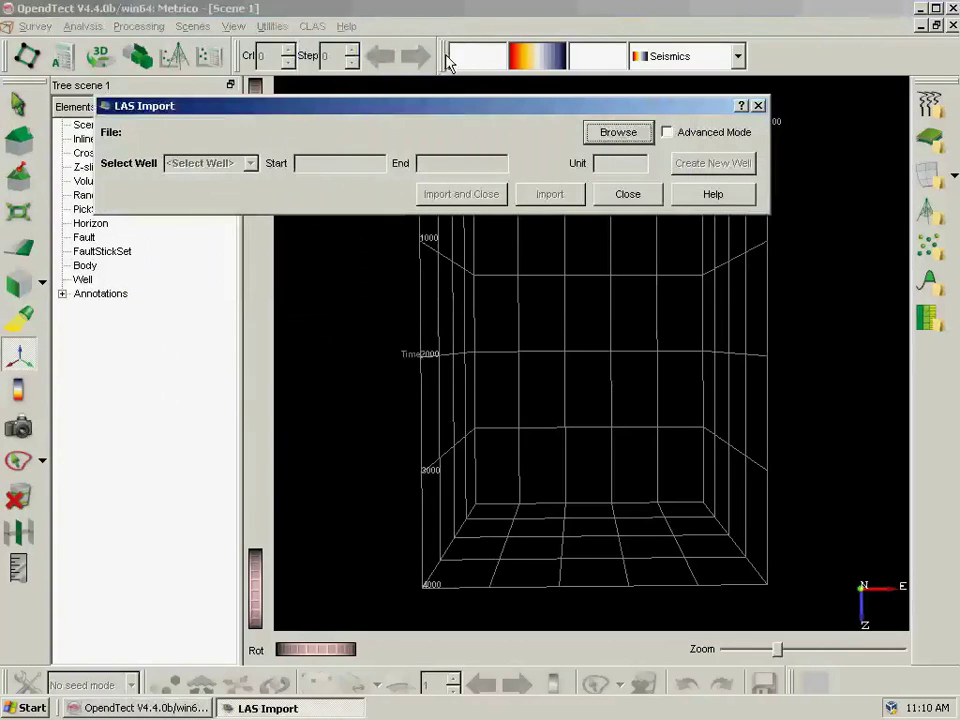
{"action": "left_click", "coordinate": [612, 135]}
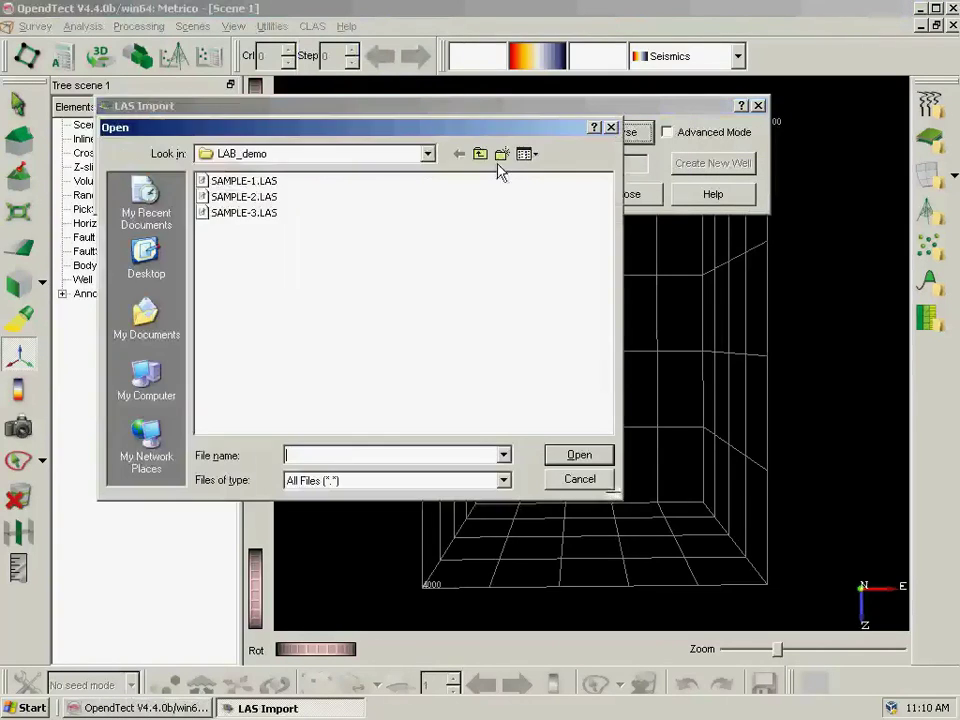
{"action": "double_click", "coordinate": [228, 180]}
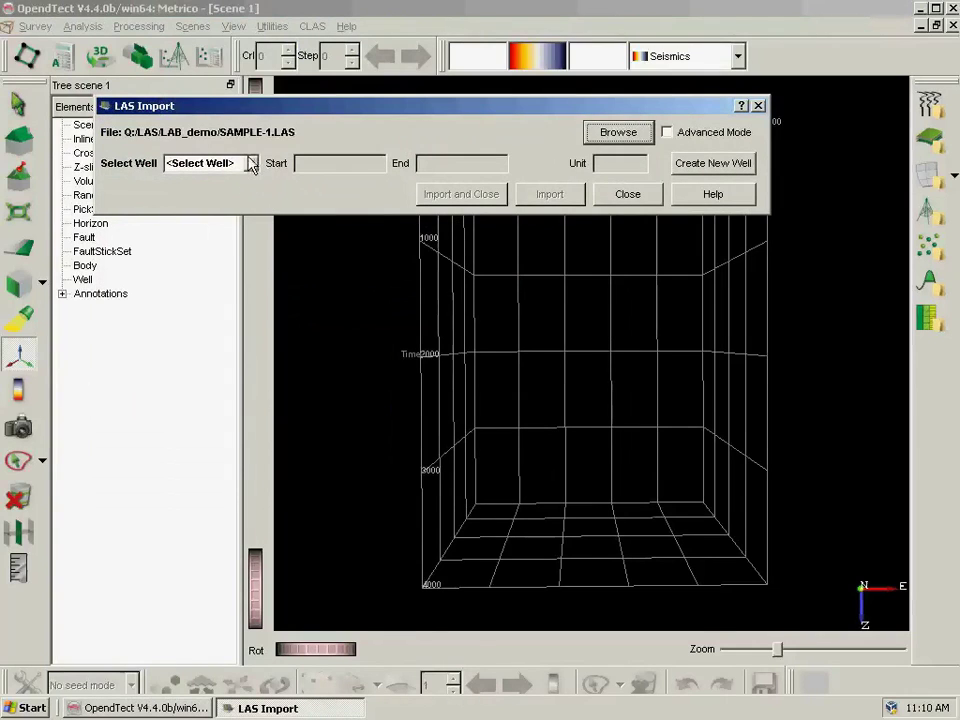
{"action": "left_click", "coordinate": [251, 164]}
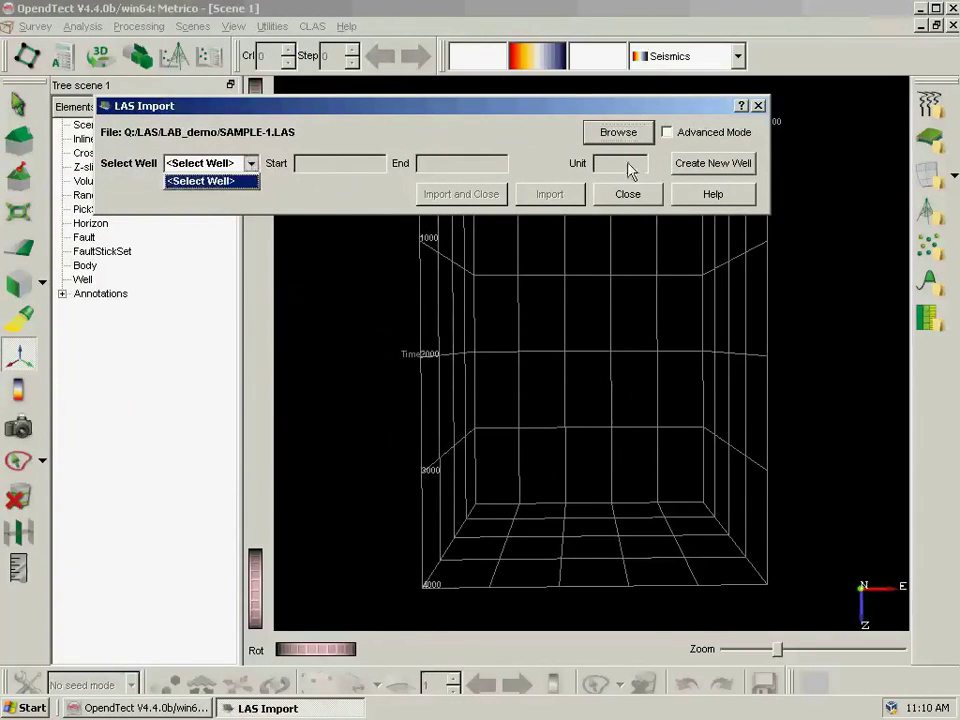
{"action": "left_click", "coordinate": [697, 163]}
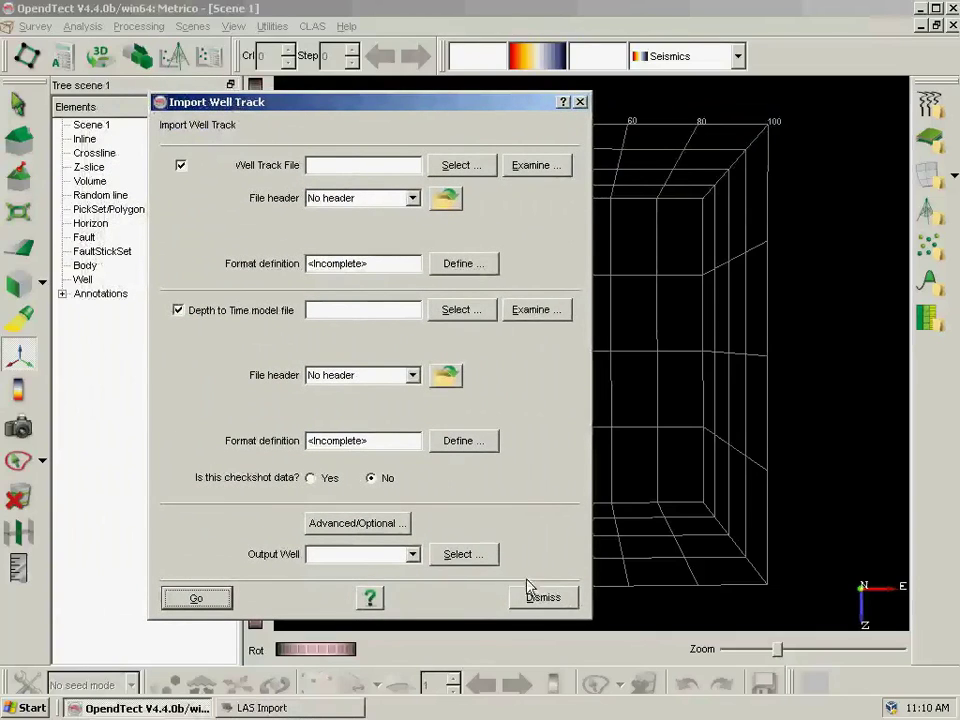
{"action": "left_click", "coordinate": [531, 594]}
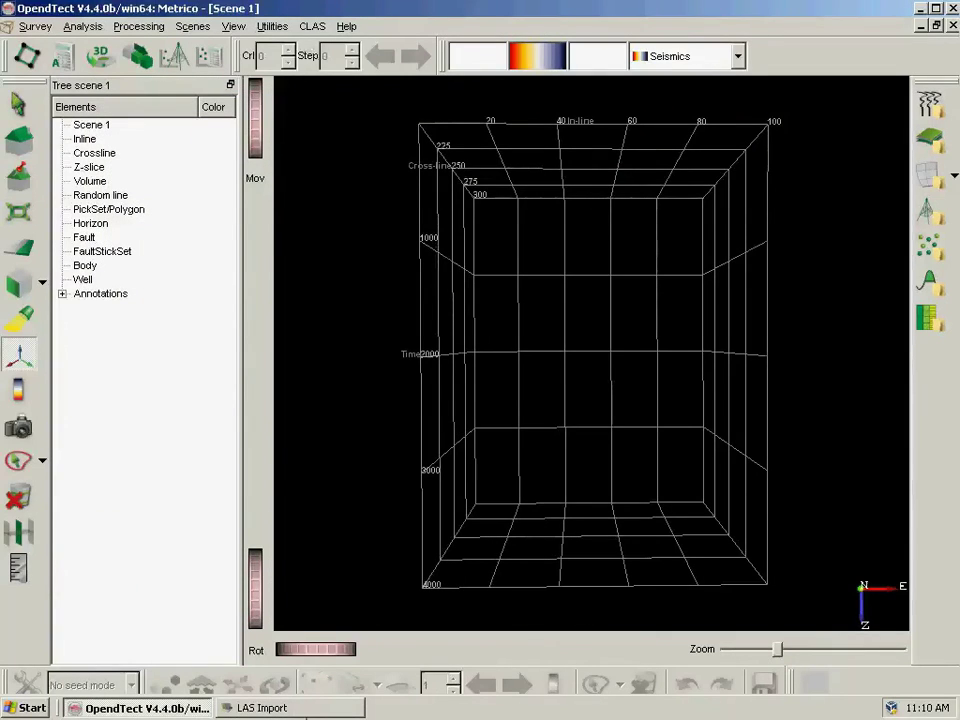
{"action": "left_click", "coordinate": [309, 715]}
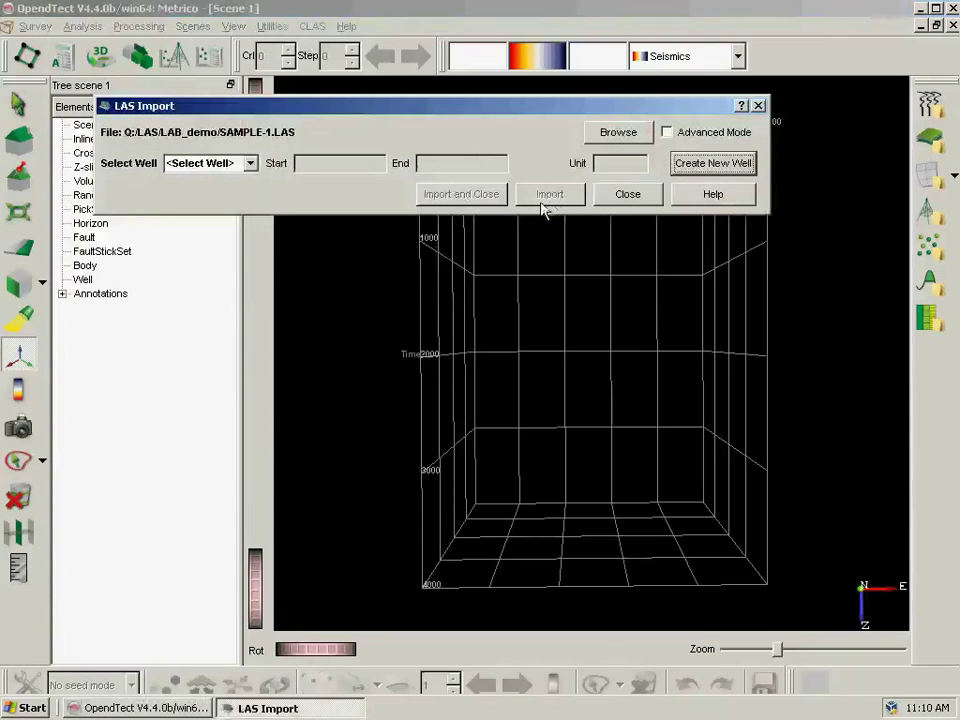
In Advanced Mode, give RHOB the description 'Density' and keep g/cc as its unit.
{"action": "left_click", "coordinate": [668, 132]}
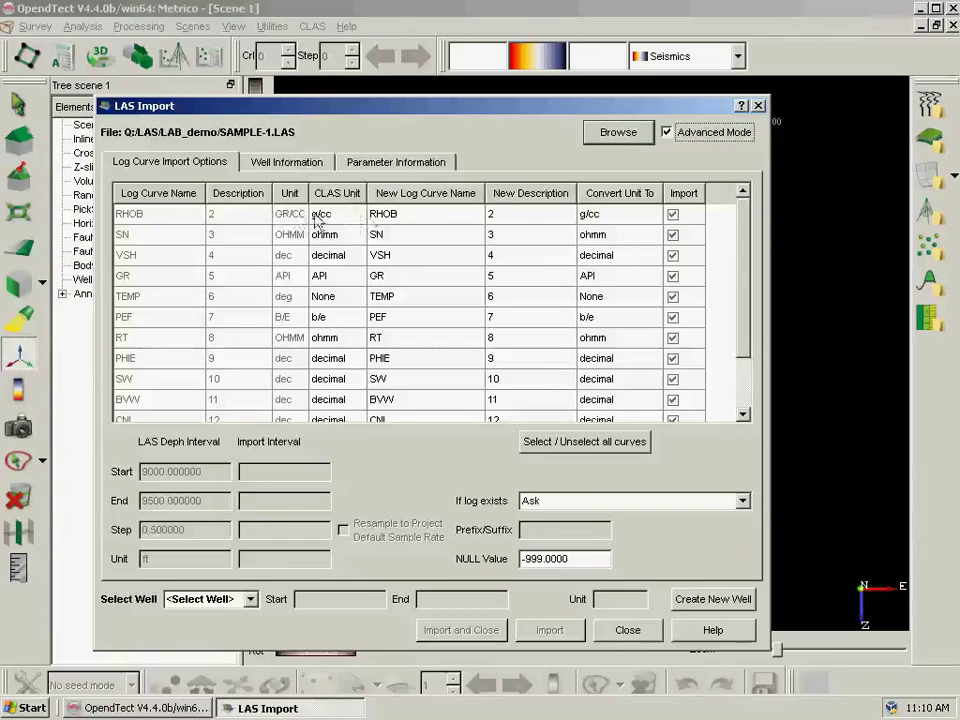
{"action": "left_click", "coordinate": [420, 216]}
{"action": "left_click", "coordinate": [510, 218]}
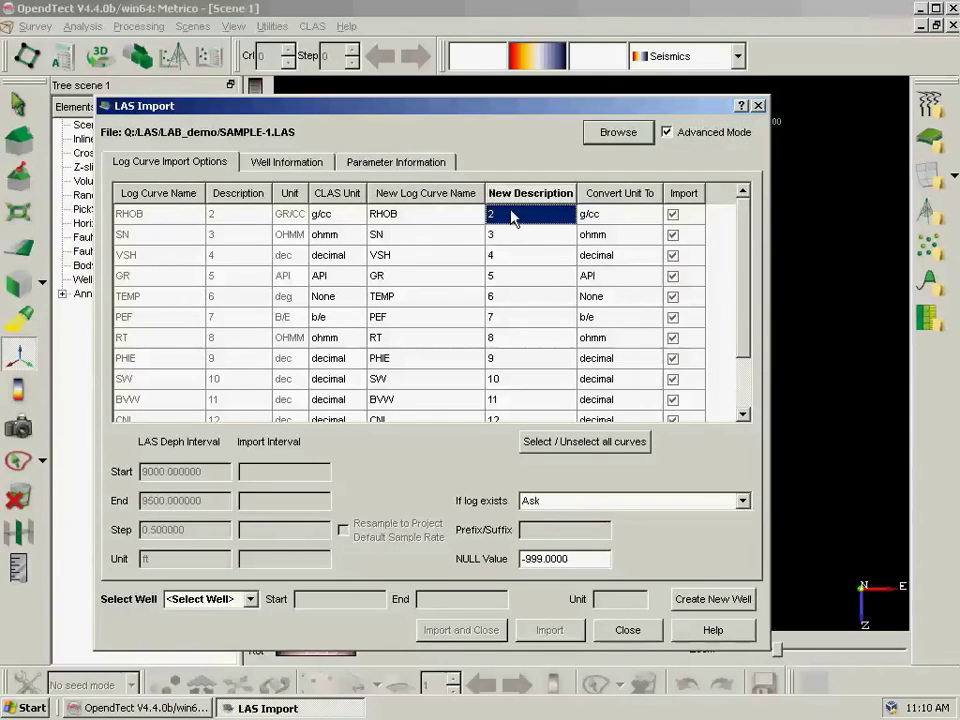
{"action": "type", "text": "De"}
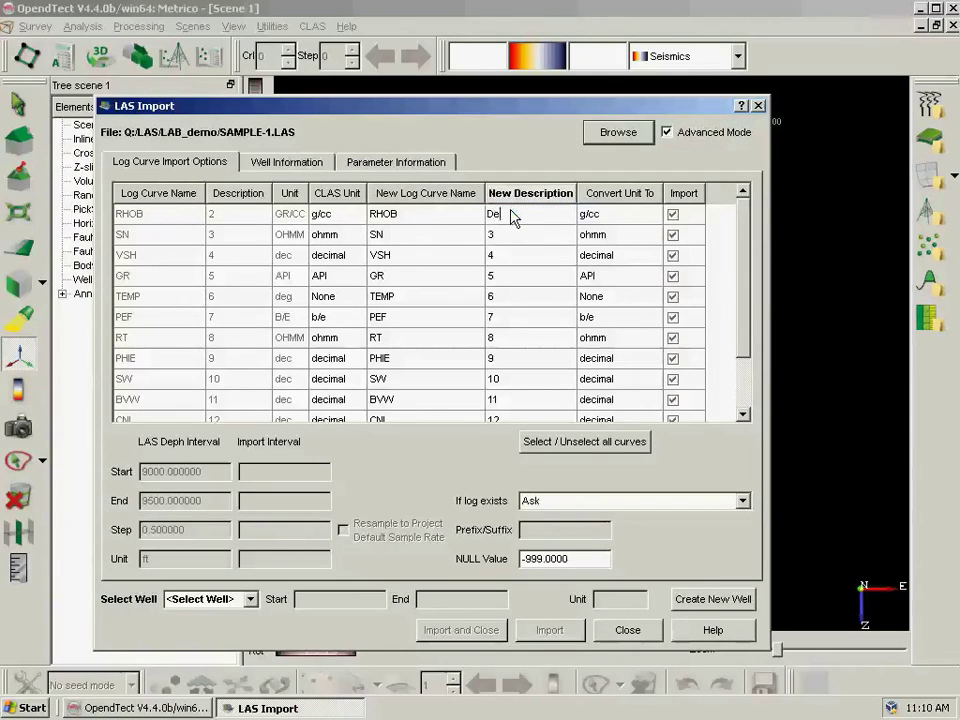
{"action": "type", "text": "nsity"}
{"action": "left_click", "coordinate": [620, 214]}
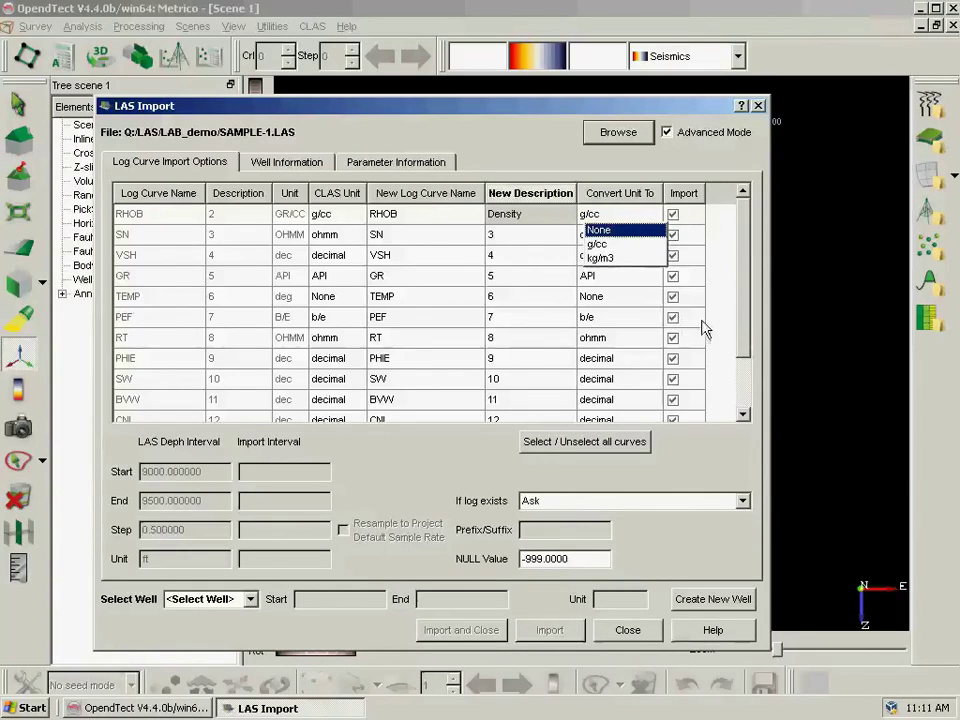
{"action": "left_click", "coordinate": [167, 478]}
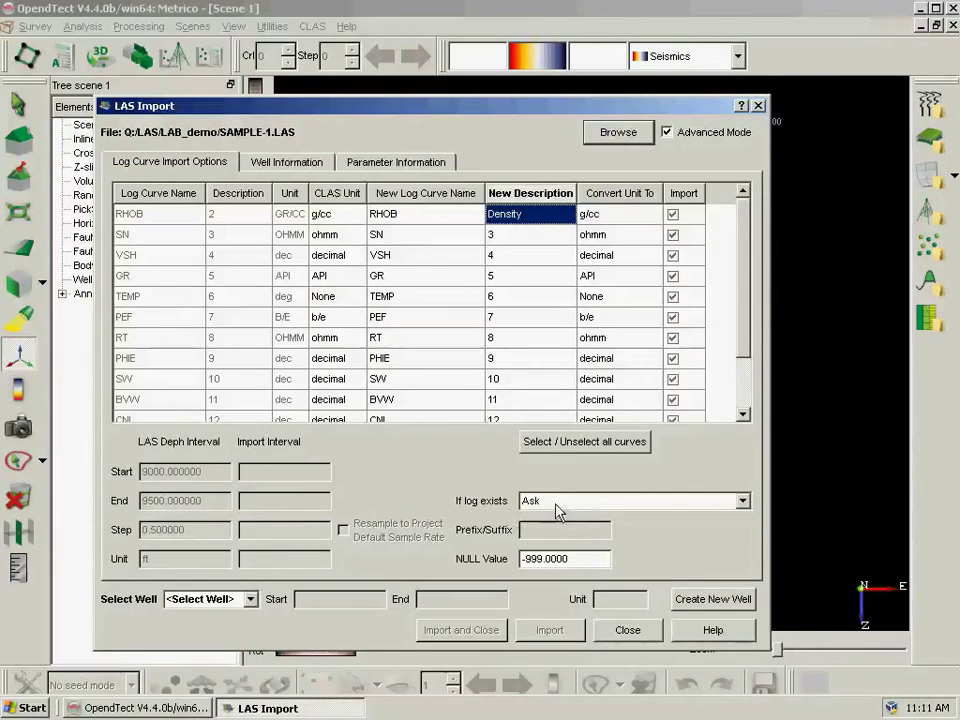
Create a new logging run numbered 2 in the Parameter Information tab.
{"action": "left_click", "coordinate": [299, 163]}
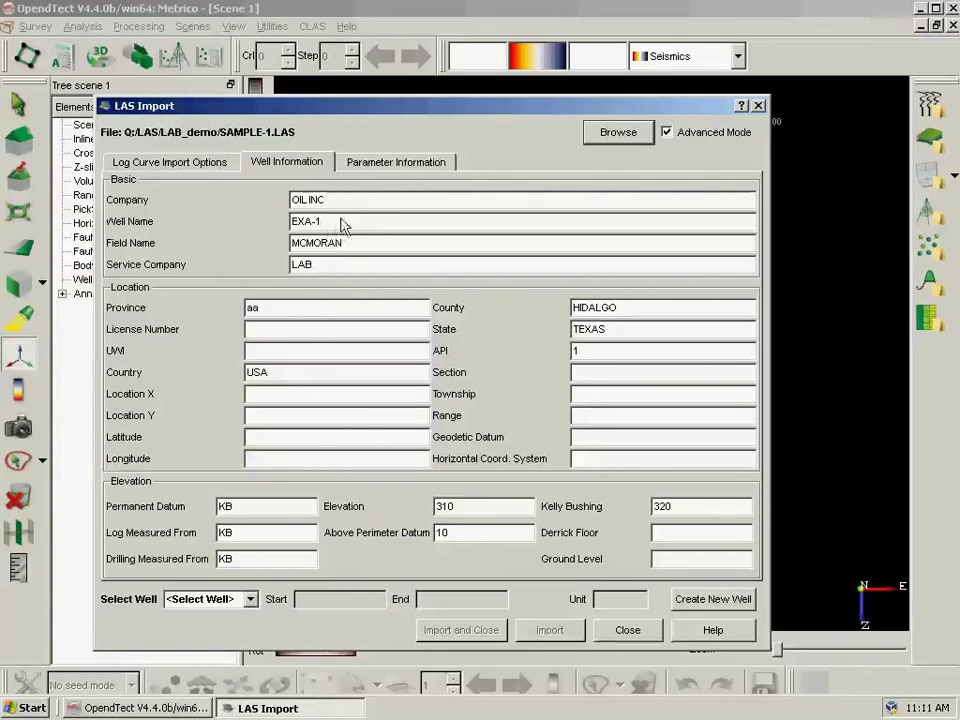
{"action": "left_click", "coordinate": [382, 167]}
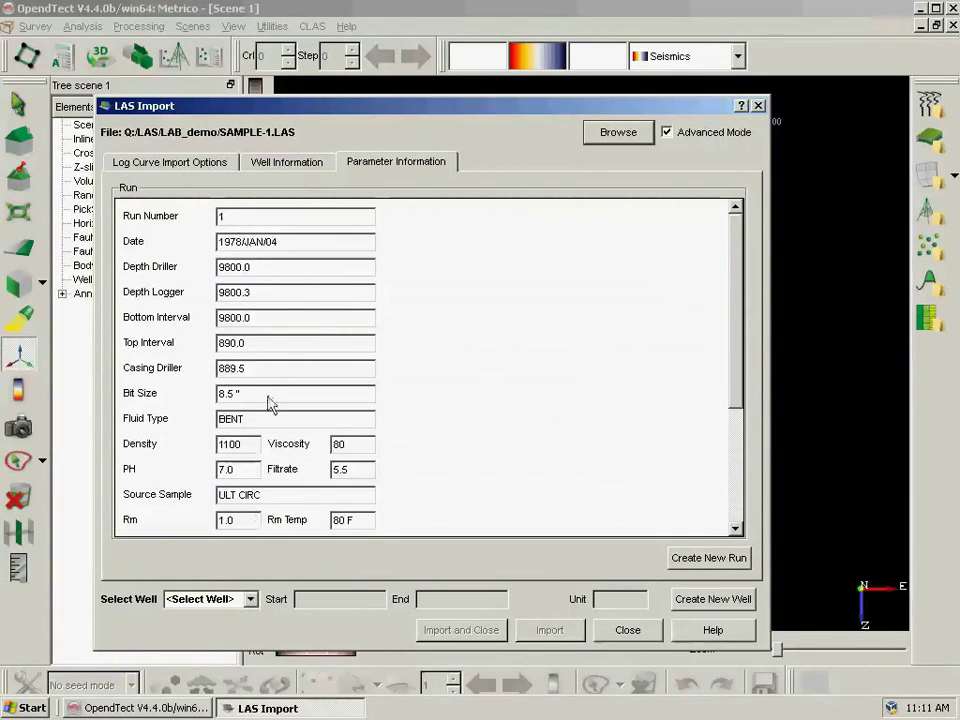
{"action": "left_click", "coordinate": [697, 558]}
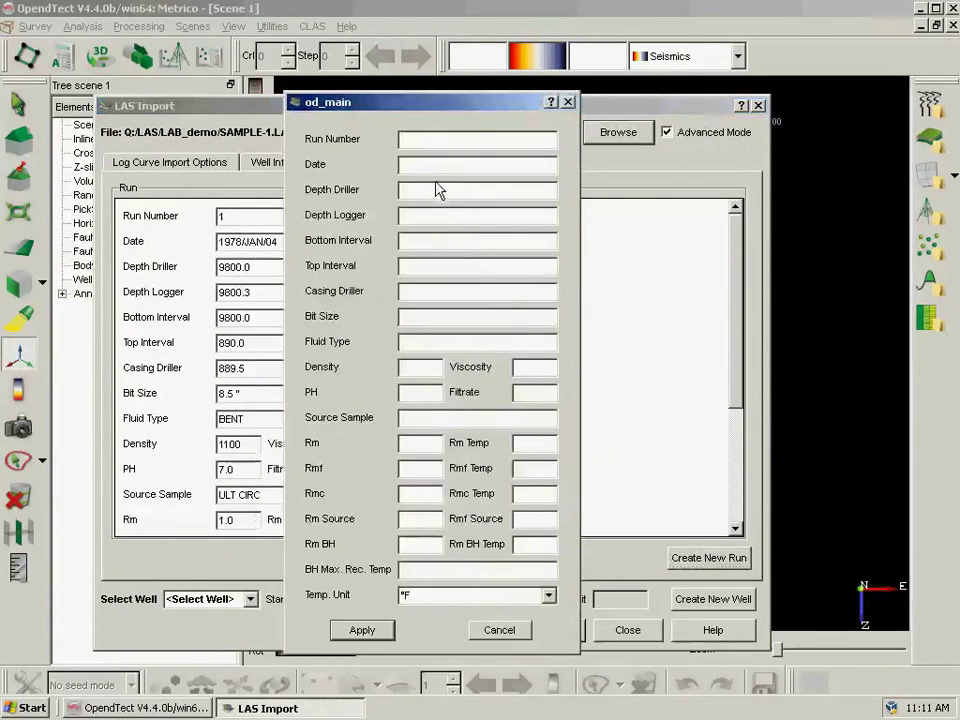
{"action": "type", "text": "2"}
{"action": "left_click", "coordinate": [366, 628]}
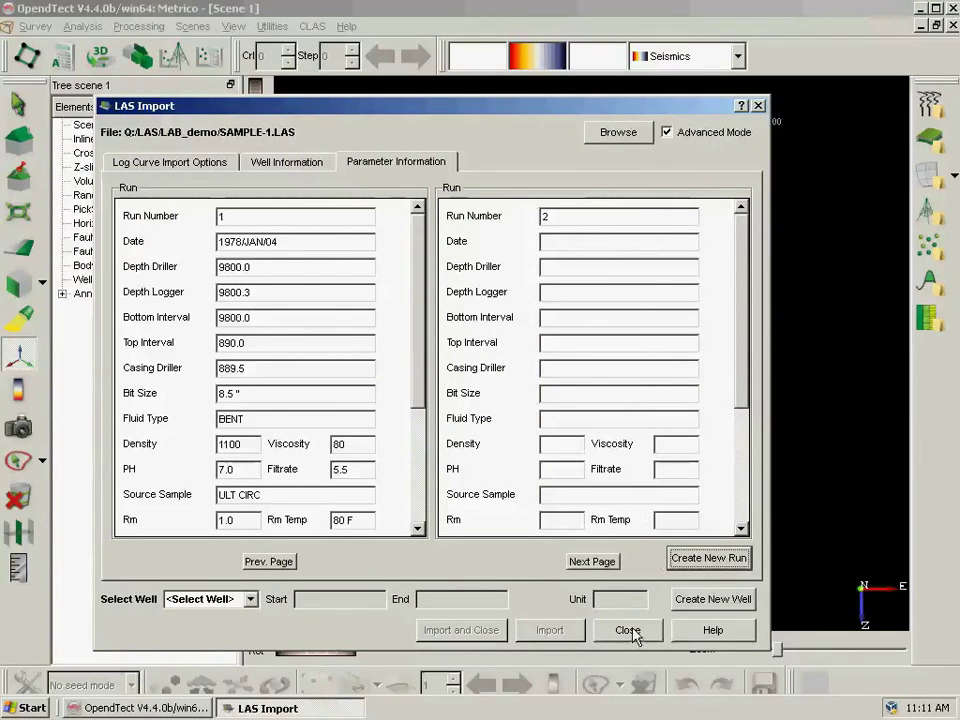
Batch-import SAMPLE-1, SAMPLE-2 and SAMPLE-3.LAS with Multi LAS Import, closing when finished.
{"action": "left_click", "coordinate": [628, 630]}
{"action": "left_click", "coordinate": [316, 29]}
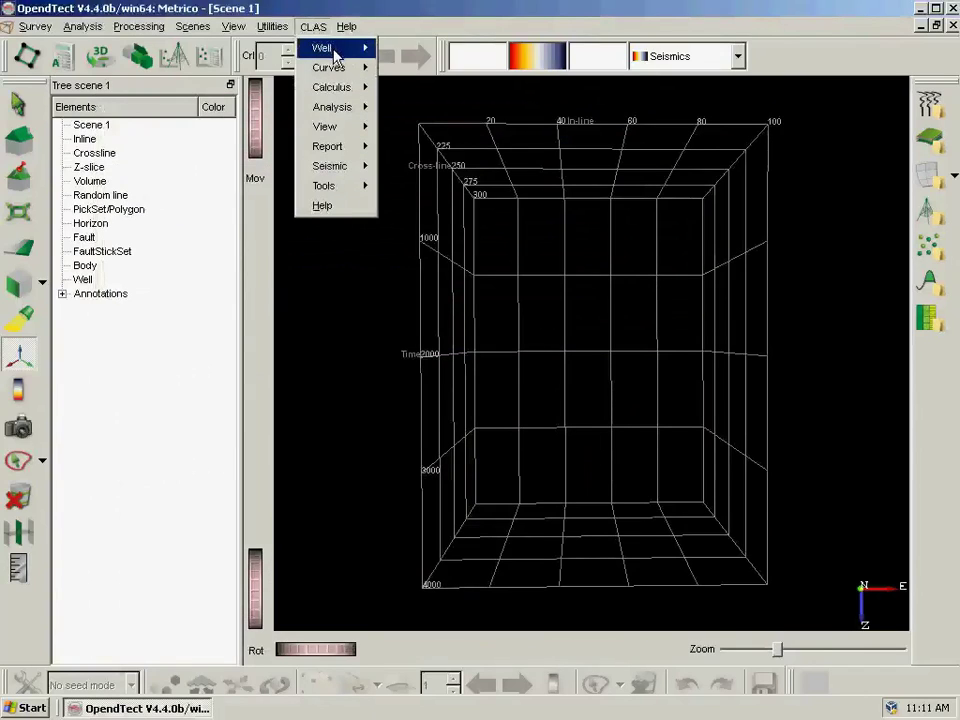
{"action": "mouse_move", "coordinate": [332, 47]}
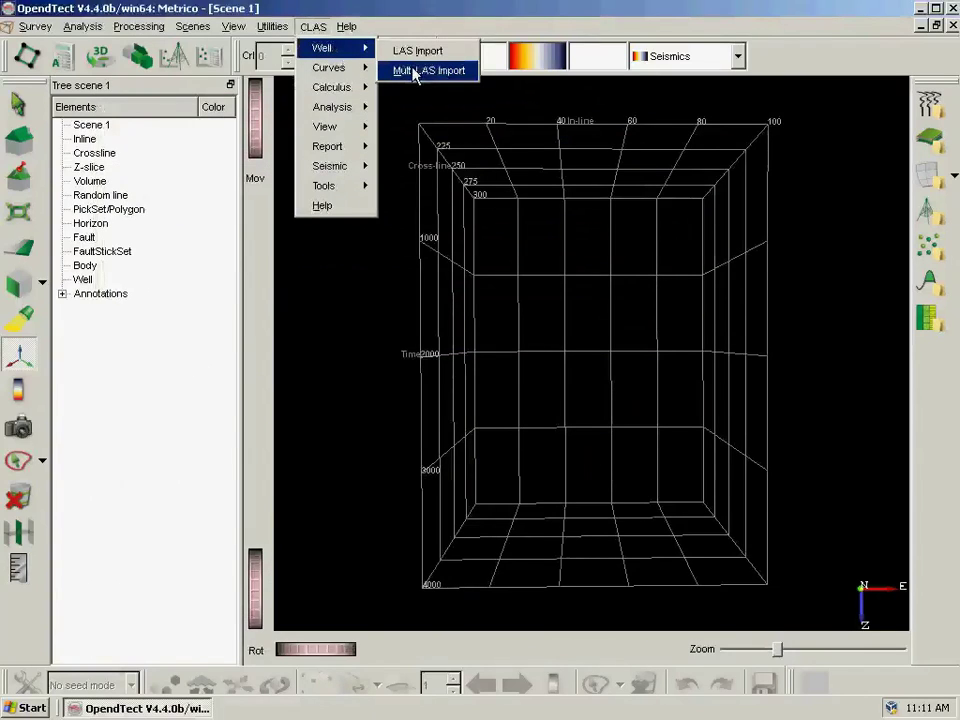
{"action": "left_click", "coordinate": [420, 70]}
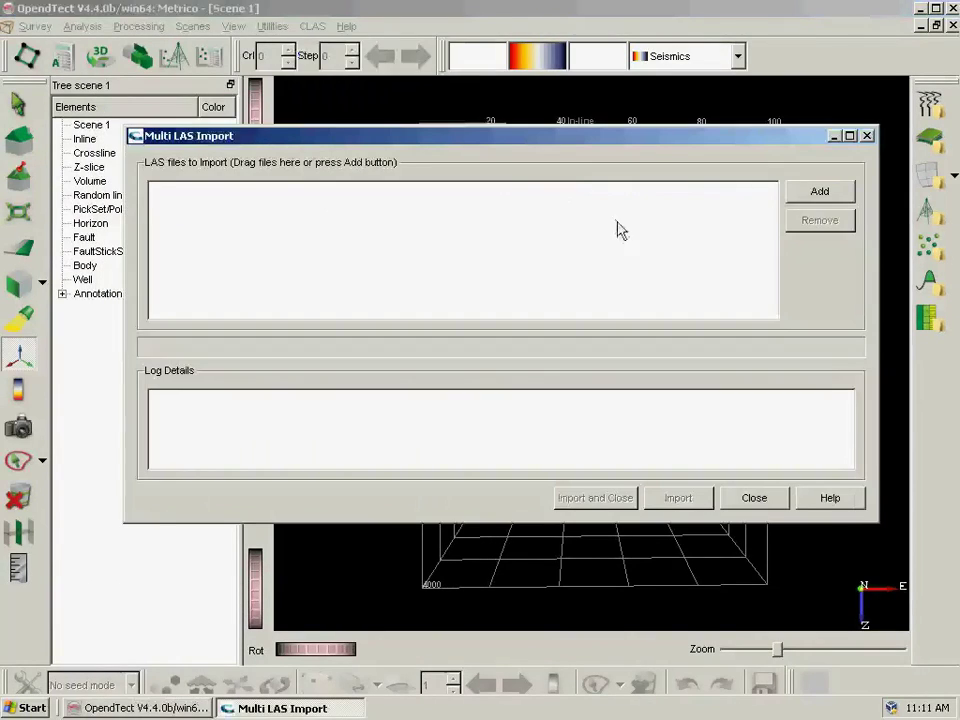
{"action": "left_click", "coordinate": [818, 193]}
{"action": "left_click", "coordinate": [262, 182]}
{"action": "left_click", "coordinate": [264, 213], "text": "shift"}
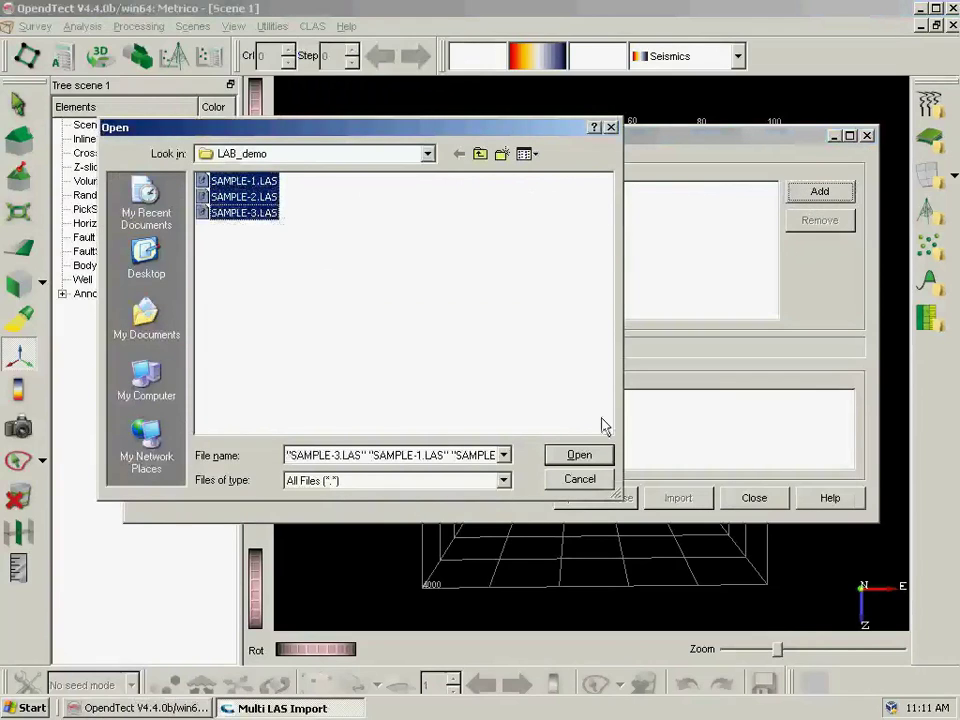
{"action": "left_click", "coordinate": [590, 459]}
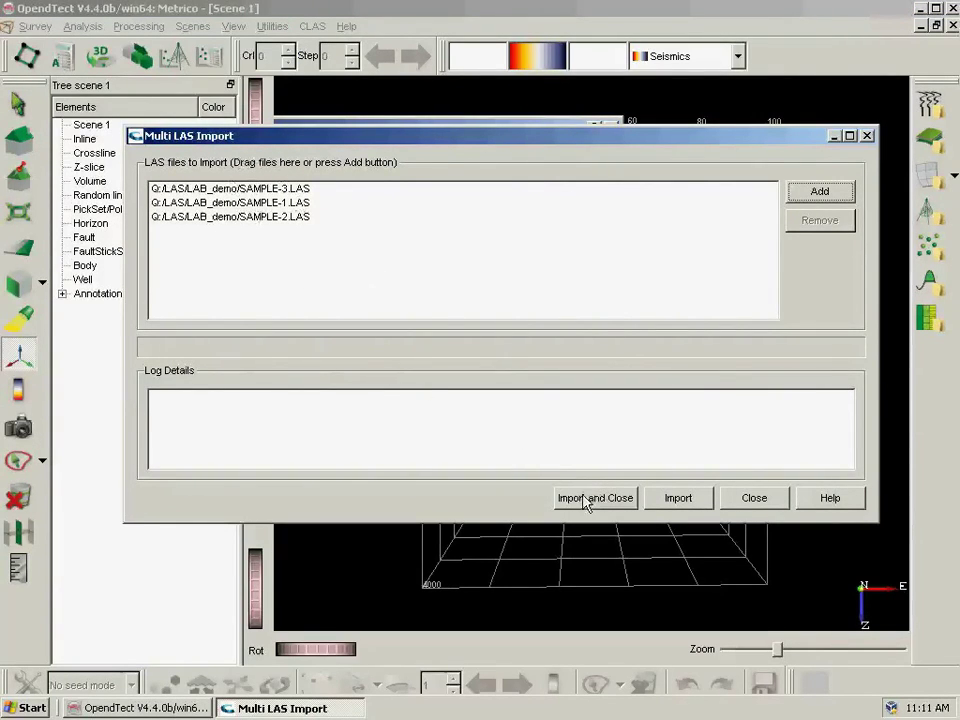
{"action": "left_click", "coordinate": [587, 499]}
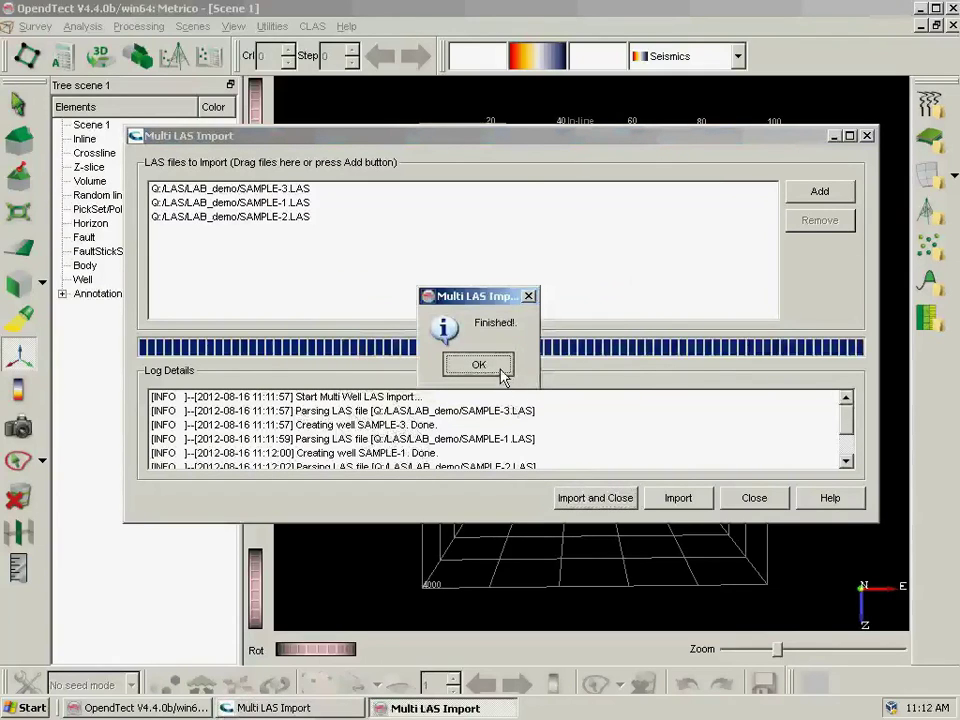
{"action": "left_click", "coordinate": [500, 366]}
Add wells SAMPLE-1, SAMPLE-2 and SAMPLE-3 to the scene tree.
{"action": "right_click", "coordinate": [86, 280]}
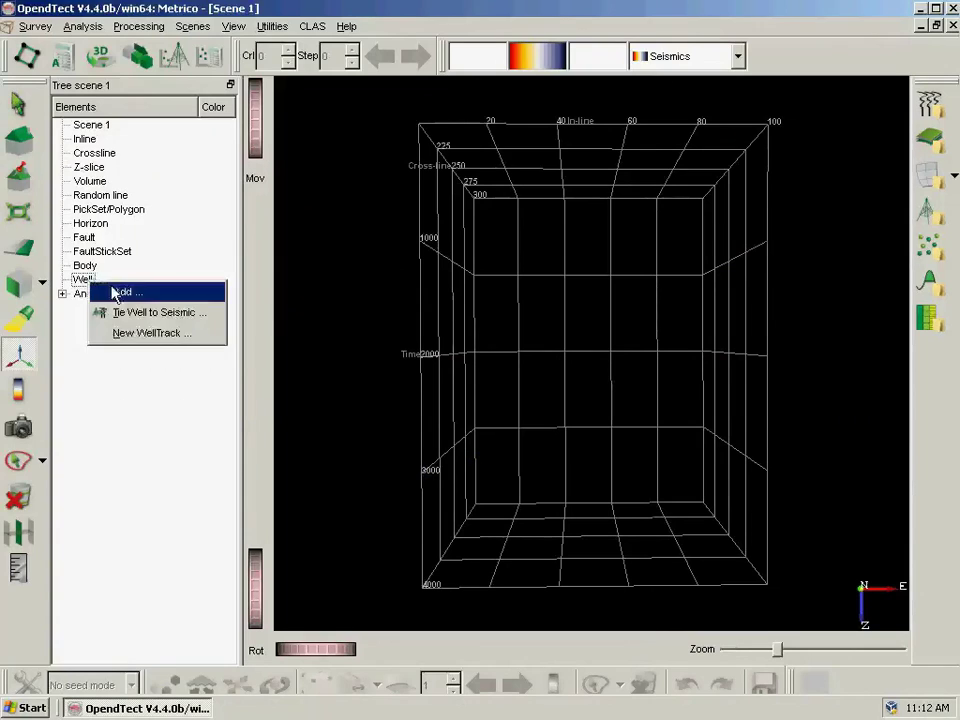
{"action": "left_click", "coordinate": [120, 291]}
{"action": "left_click", "coordinate": [165, 229]}
{"action": "left_click", "coordinate": [190, 257], "text": "shift"}
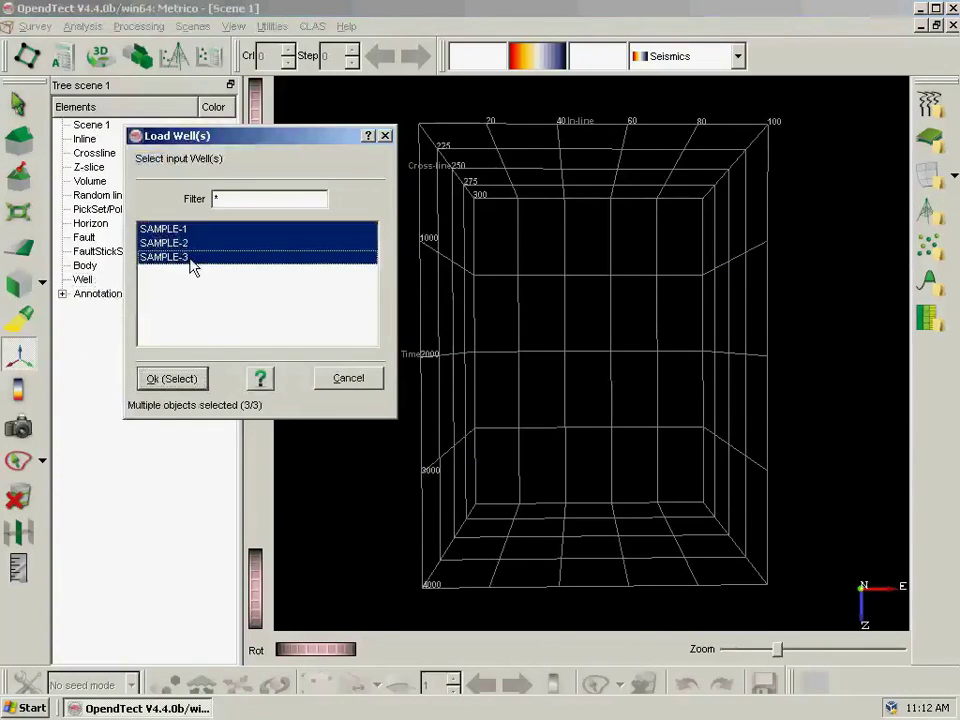
{"action": "left_click", "coordinate": [200, 381]}
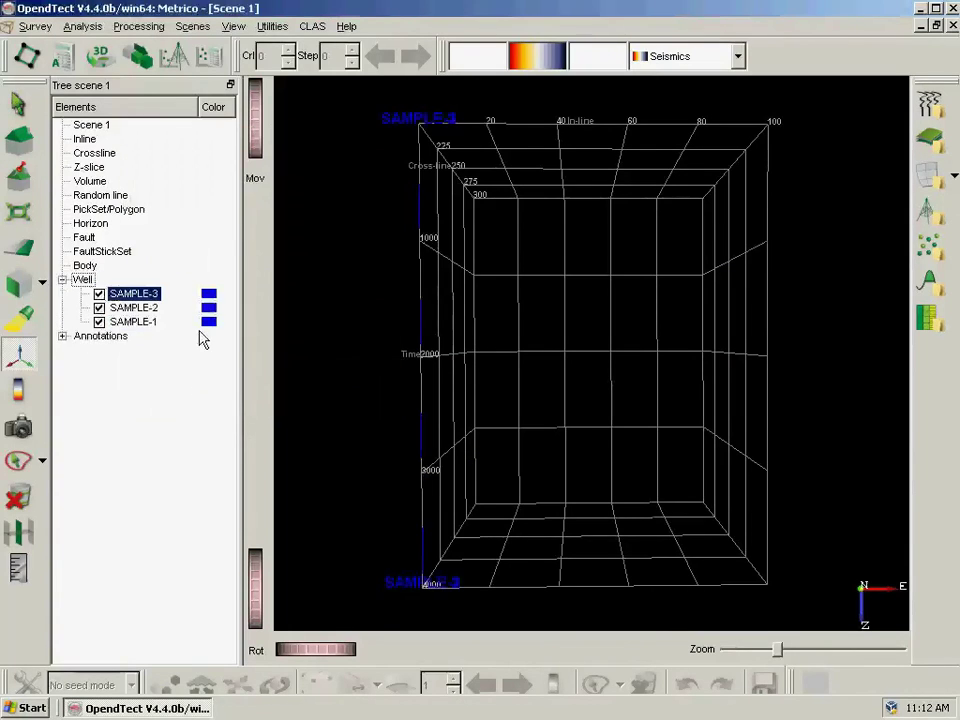
Toggle well visibility so only SAMPLE-1 is displayed in the 3D scene.
{"action": "left_click", "coordinate": [99, 293]}
{"action": "left_click", "coordinate": [132, 307]}
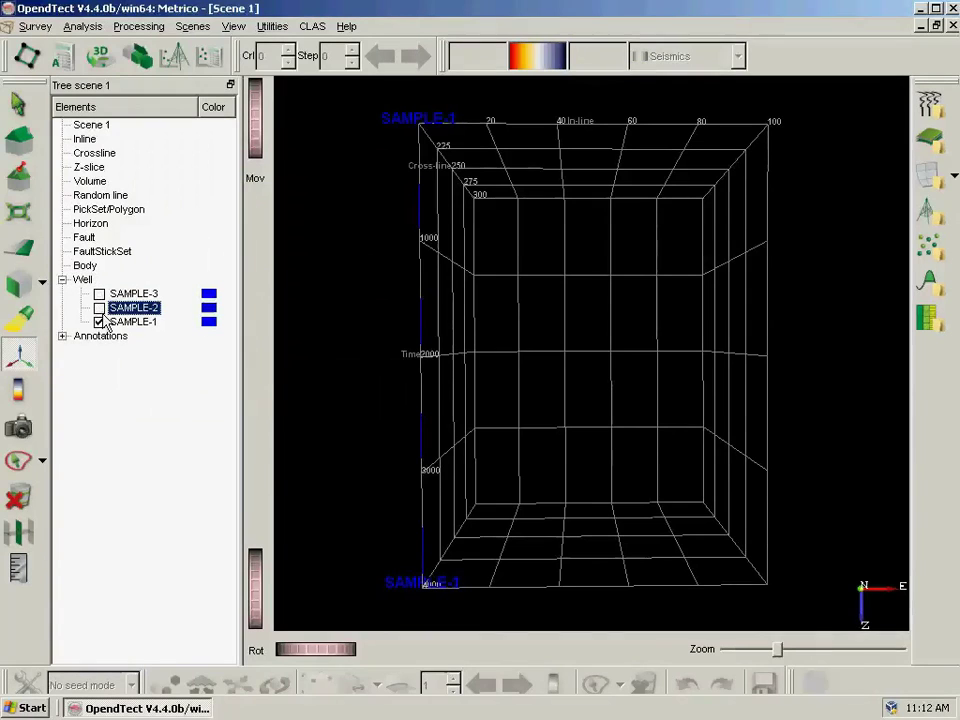
{"action": "left_click", "coordinate": [99, 321]}
{"action": "left_click", "coordinate": [99, 293]}
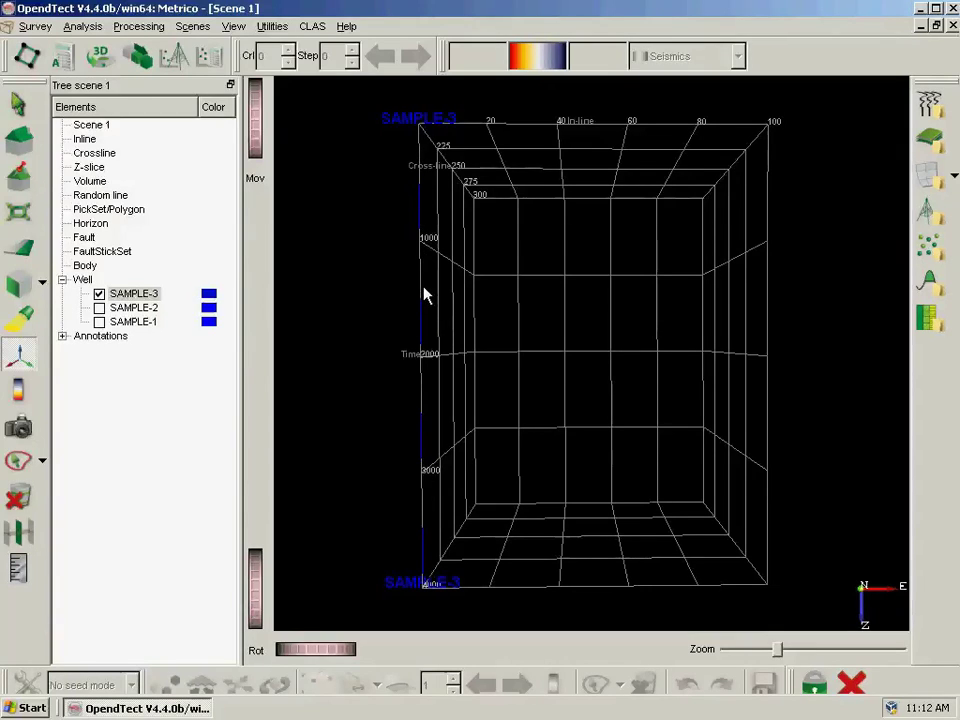
{"action": "left_click", "coordinate": [99, 293]}
{"action": "left_click", "coordinate": [99, 322]}
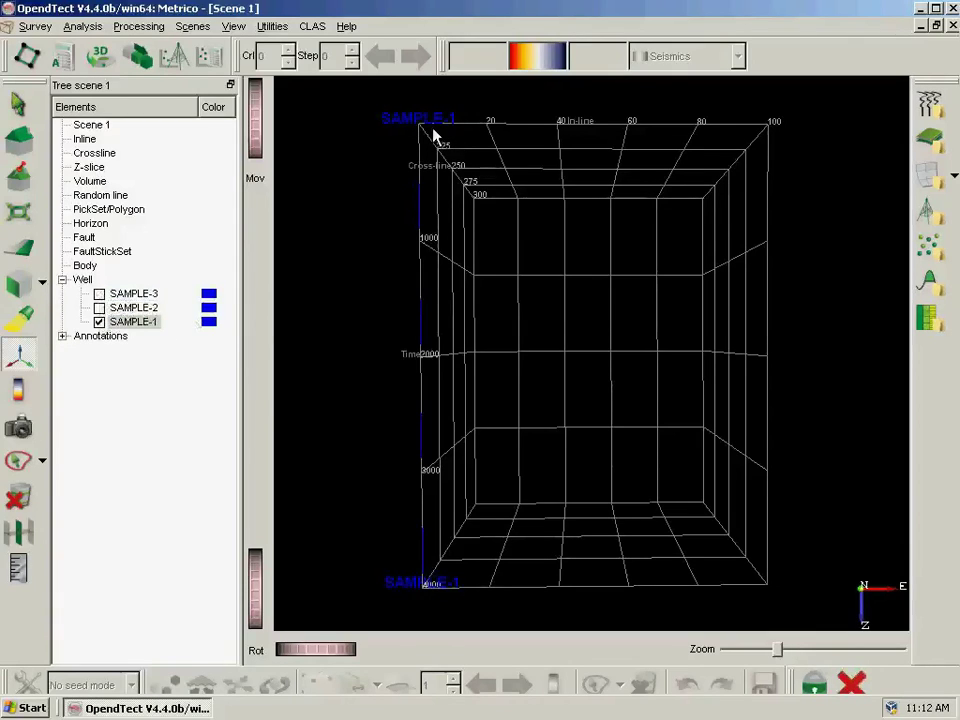
Open the SAMPLE-1 log plot with each track's curve names and scale values shown.
{"action": "left_click", "coordinate": [314, 26]}
{"action": "mouse_move", "coordinate": [357, 128]}
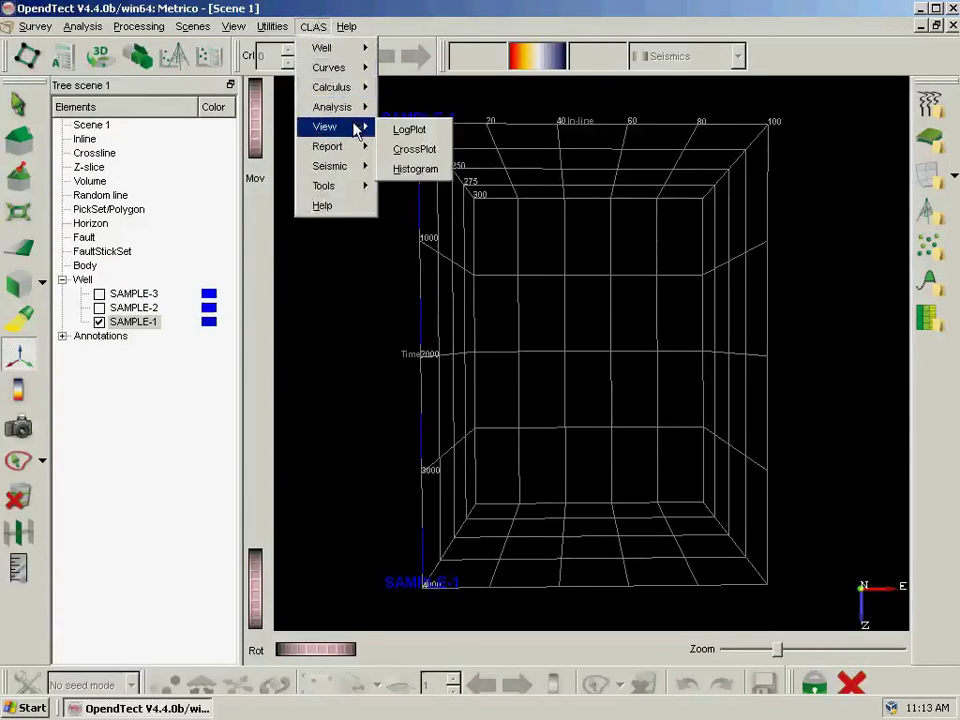
{"action": "left_click", "coordinate": [408, 130]}
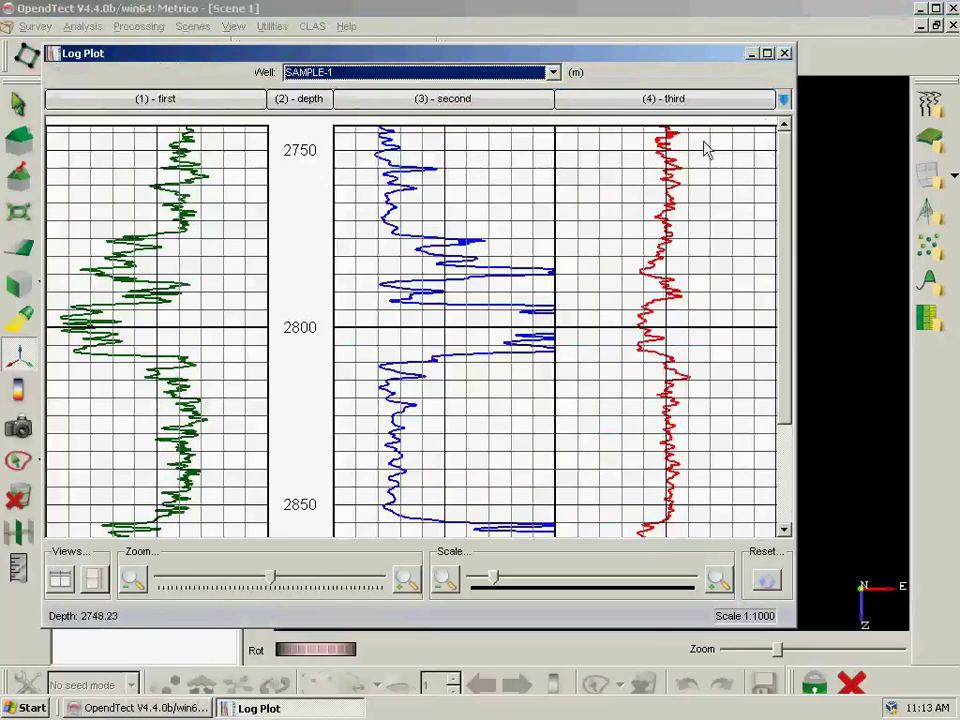
{"action": "left_click", "coordinate": [784, 99]}
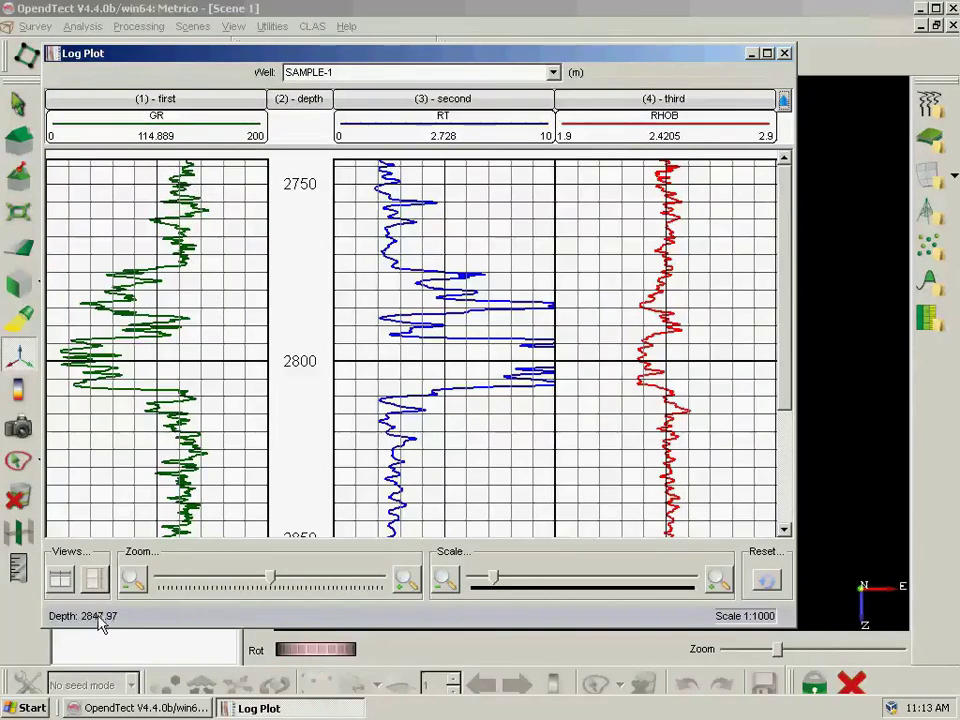
Preview a horizontal layout zoomed to 2792–2806, then restore vertical tracks at 1:1000.
{"action": "left_click", "coordinate": [62, 581]}
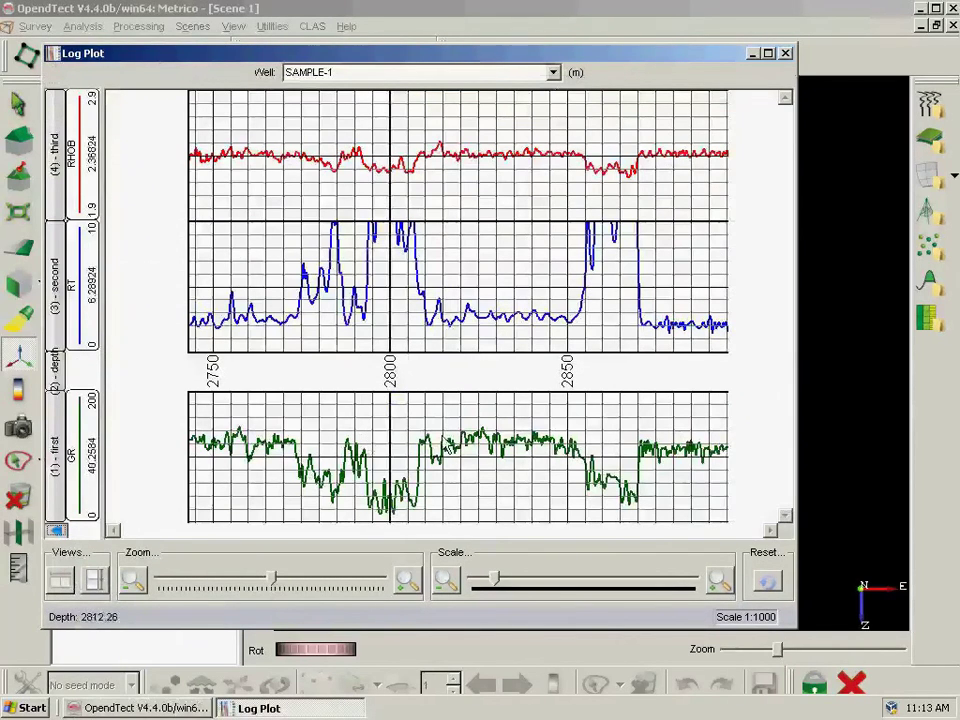
{"action": "left_click_drag", "start_coordinate": [496, 579], "coordinate": [476, 590]}
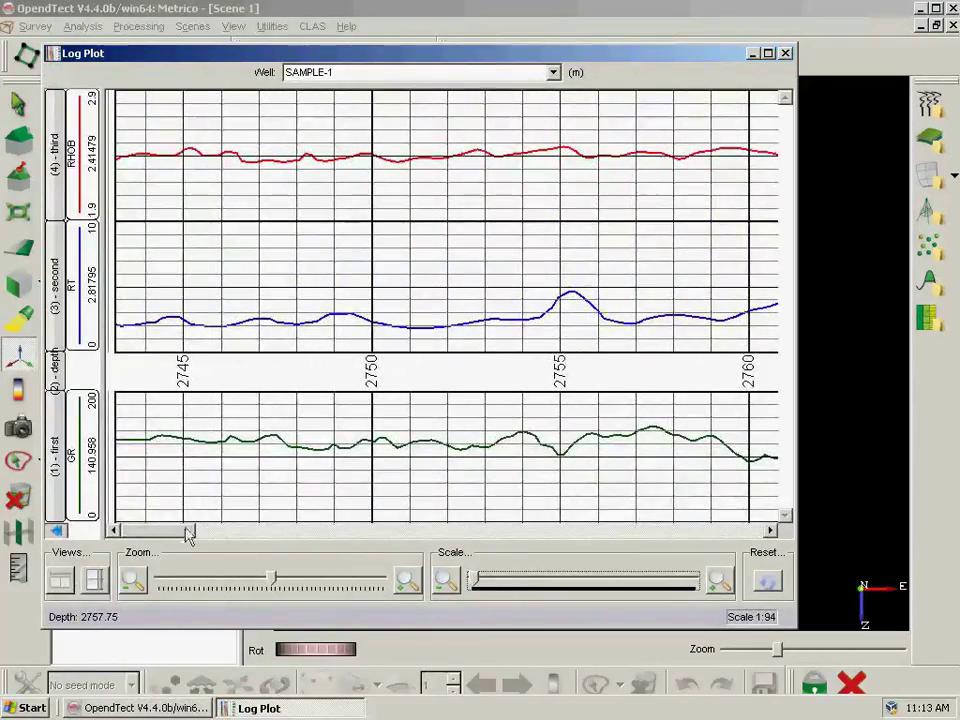
{"action": "left_click_drag", "start_coordinate": [189, 534], "coordinate": [375, 550]}
{"action": "mouse_move", "coordinate": [275, 580]}
{"action": "left_mouse_down"}
{"action": "mouse_move", "coordinate": [306, 576]}
{"action": "mouse_move", "coordinate": [274, 582]}
{"action": "mouse_move", "coordinate": [298, 582]}
{"action": "mouse_move", "coordinate": [280, 588]}
{"action": "left_mouse_up"}
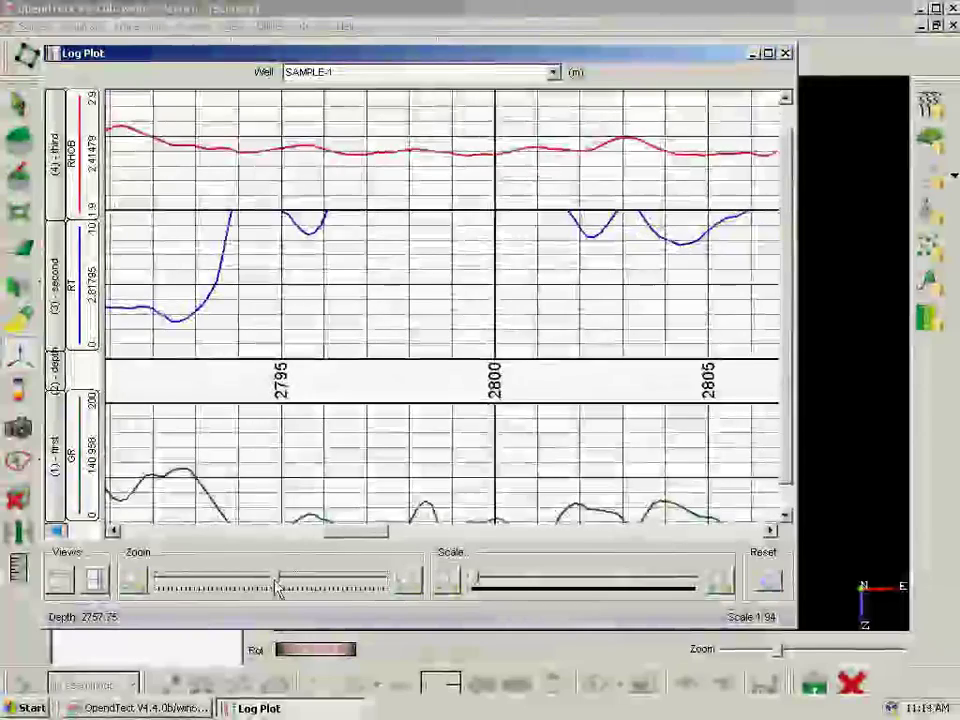
{"action": "left_click", "coordinate": [95, 581]}
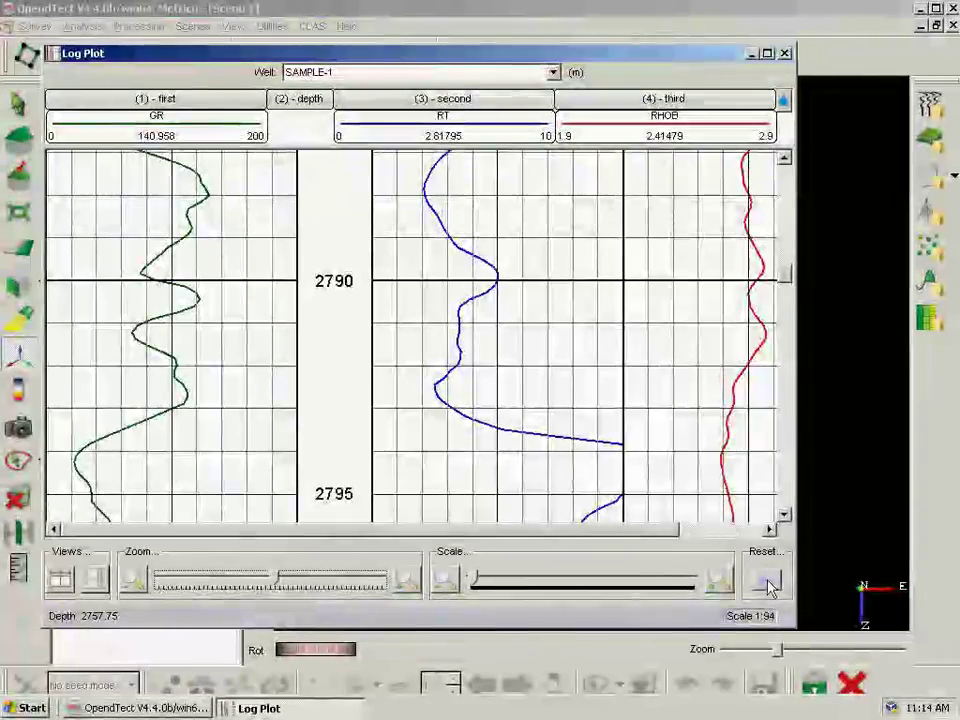
{"action": "left_click", "coordinate": [768, 584]}
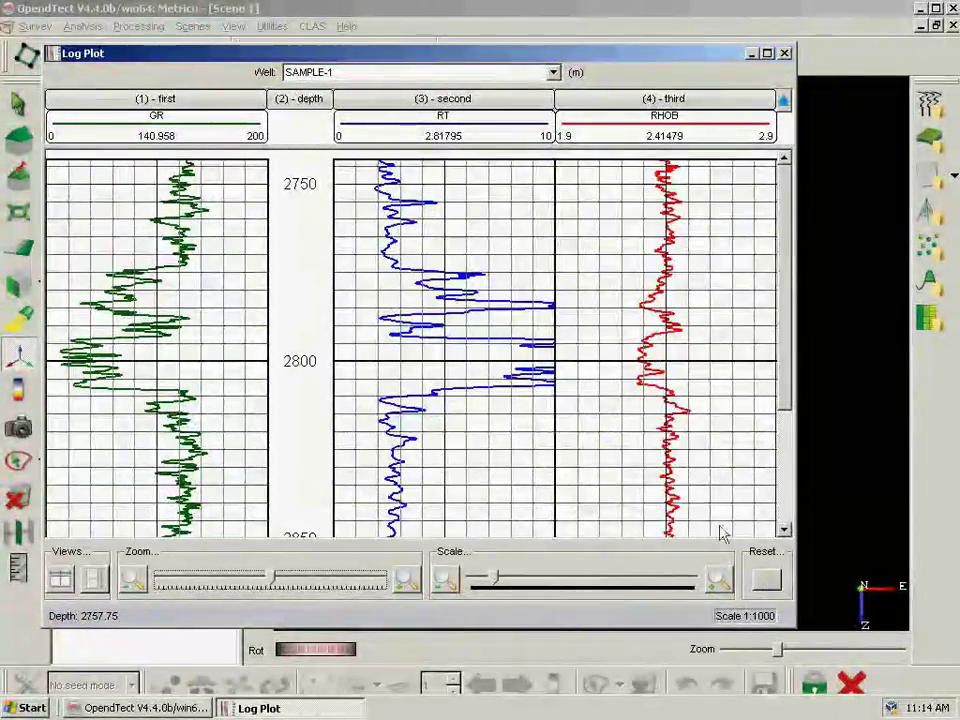
{"action": "left_click_drag", "start_coordinate": [473, 58], "coordinate": [512, 55]}
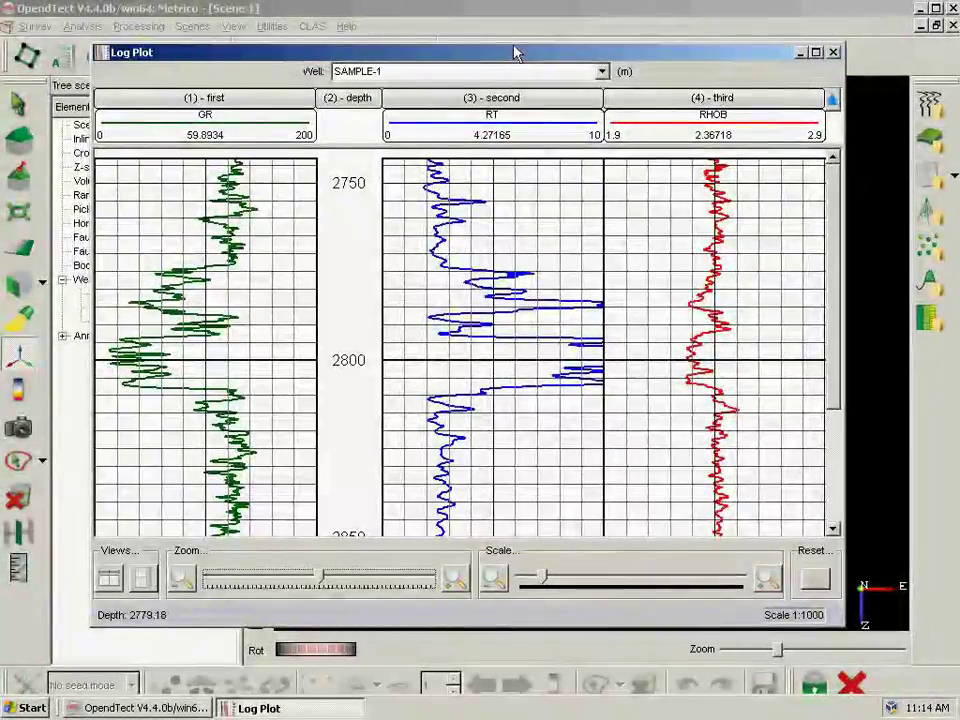
{"action": "left_click_drag", "start_coordinate": [515, 52], "coordinate": [514, 9]}
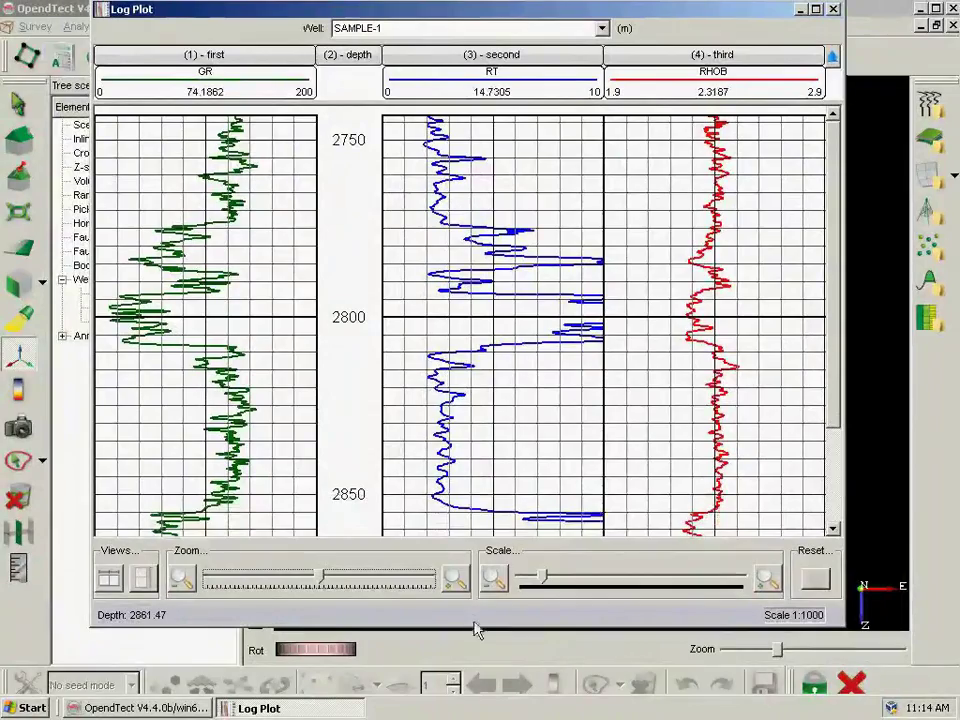
{"action": "left_click_drag", "start_coordinate": [476, 636], "coordinate": [476, 693]}
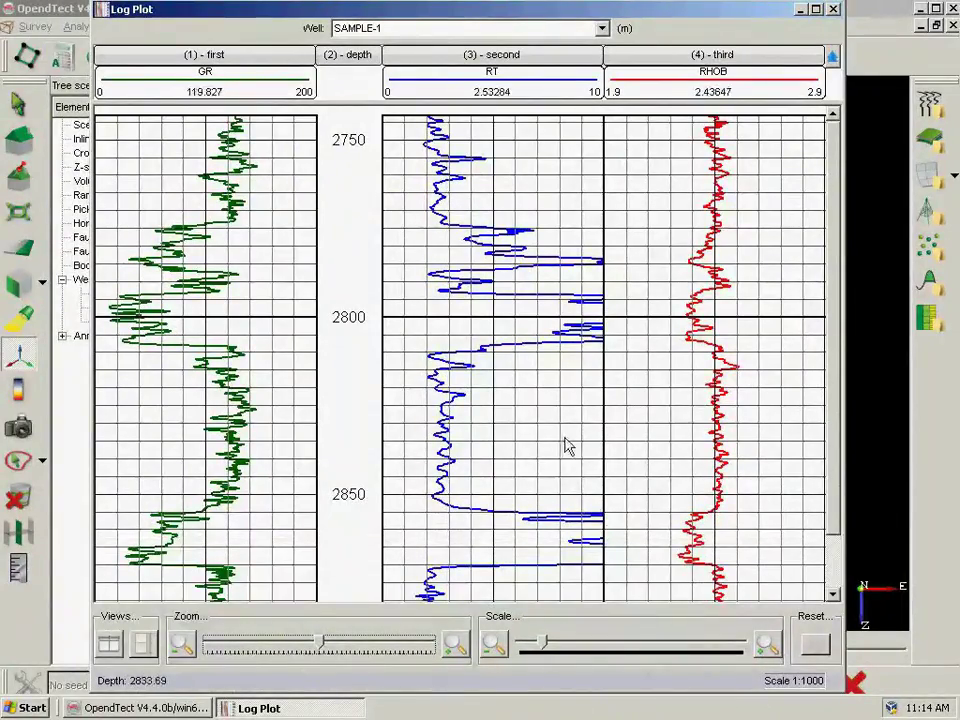
In Log Settings, change the RT curve line colour to red.
{"action": "right_click", "coordinate": [529, 339]}
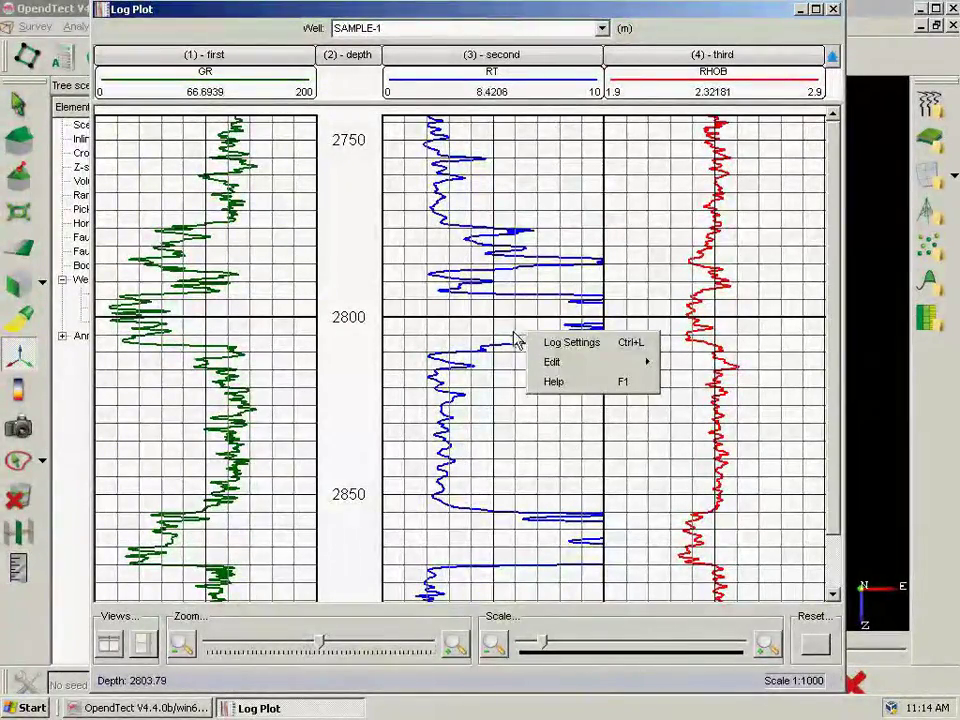
{"action": "left_click", "coordinate": [558, 343]}
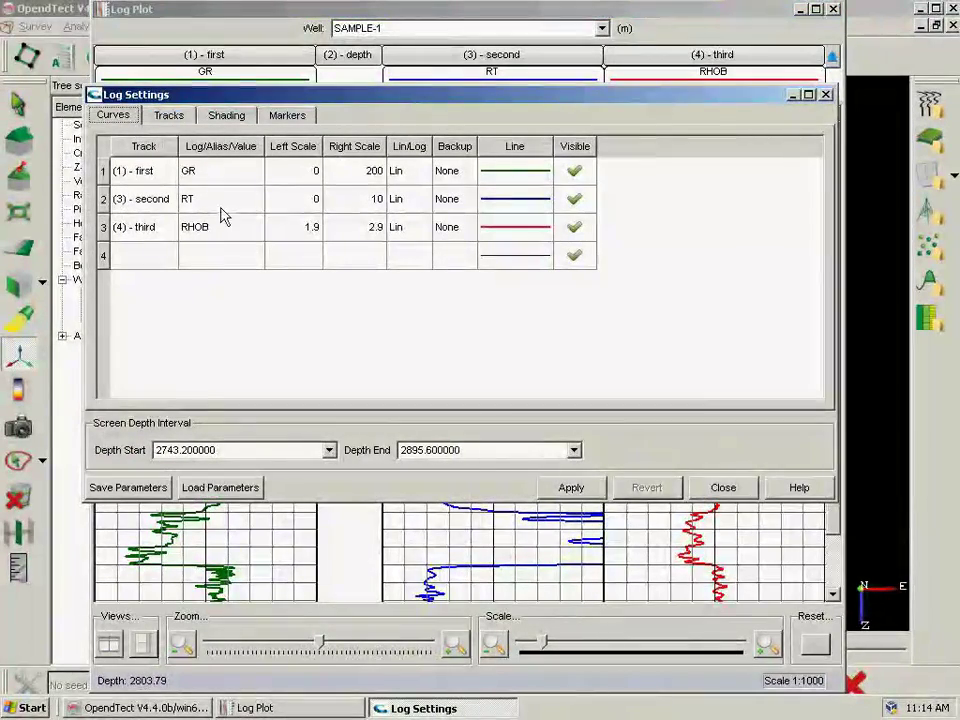
{"action": "left_click_drag", "start_coordinate": [370, 105], "coordinate": [597, 57]}
{"action": "left_click", "coordinate": [730, 158]}
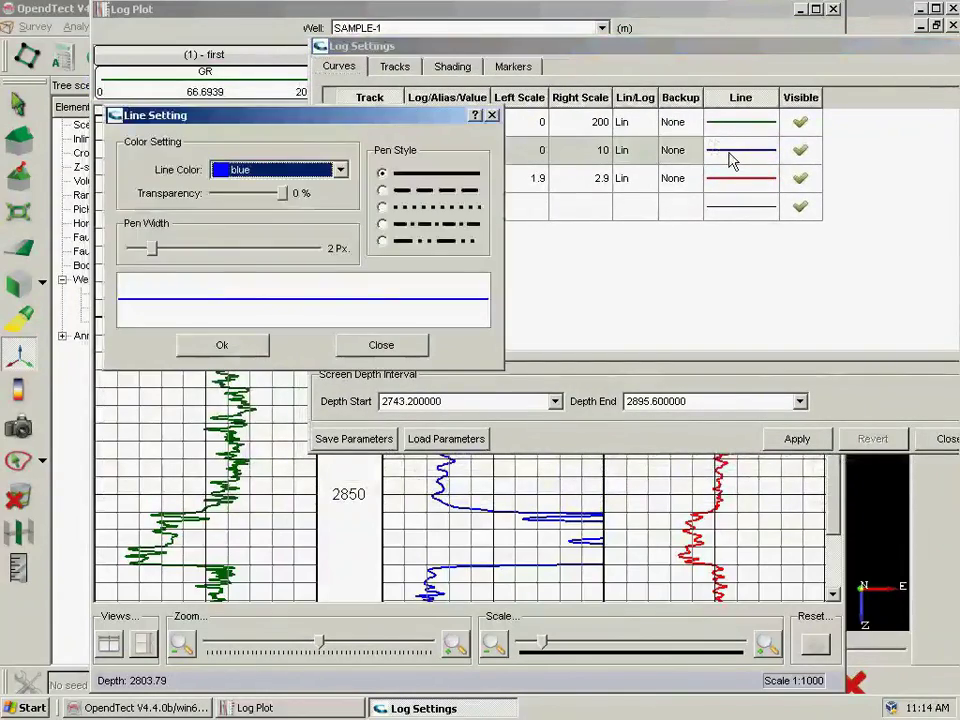
{"action": "key", "text": "r"}
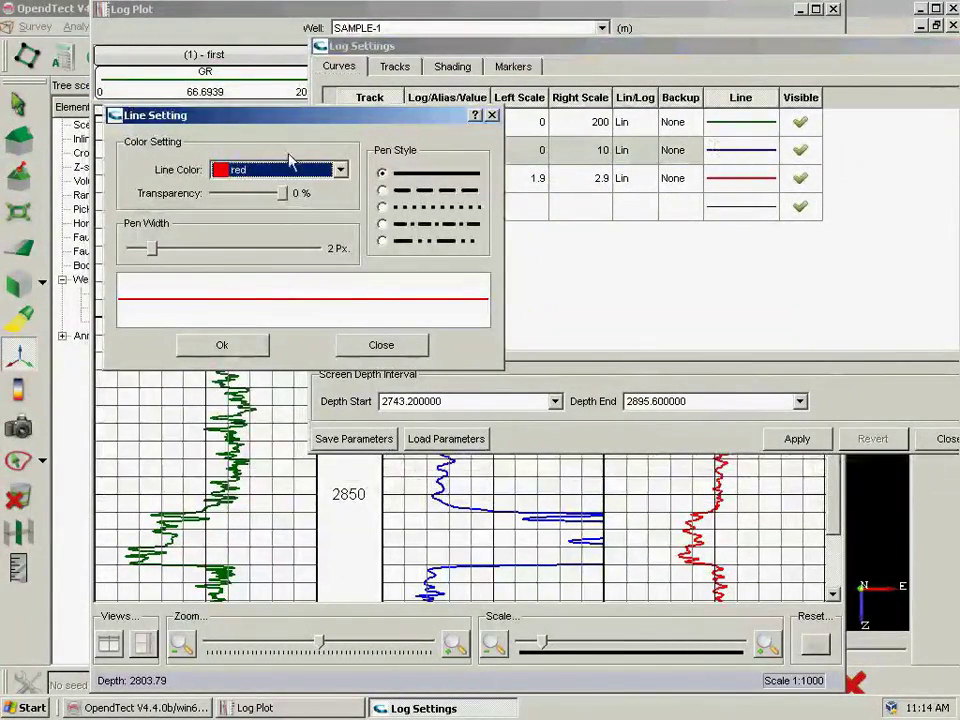
{"action": "left_click", "coordinate": [342, 175]}
{"action": "left_click", "coordinate": [342, 175]}
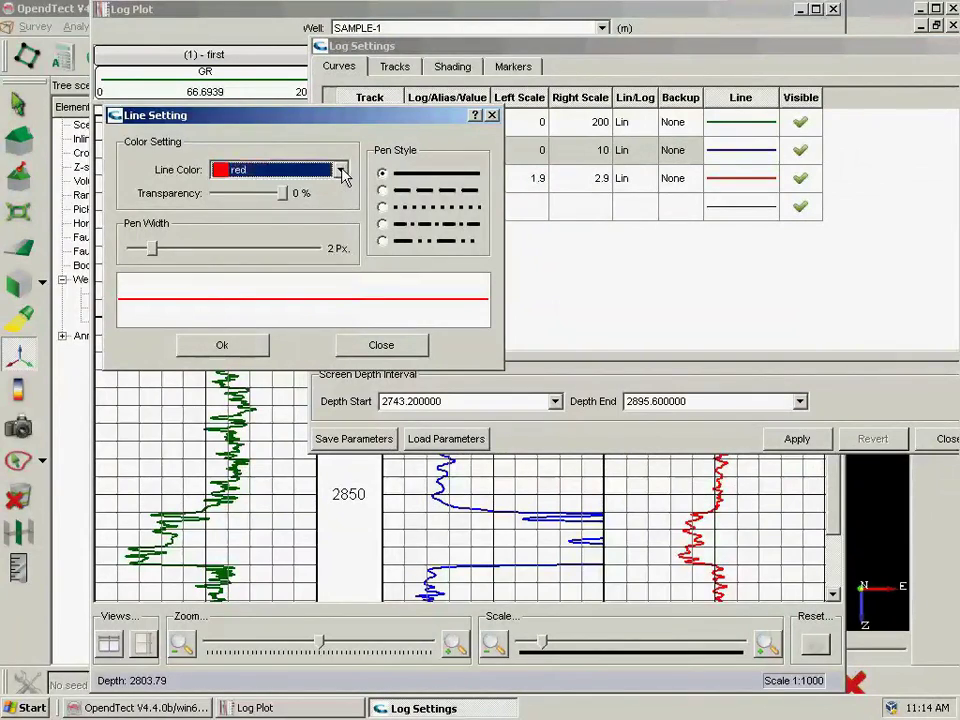
{"action": "left_click", "coordinate": [242, 343]}
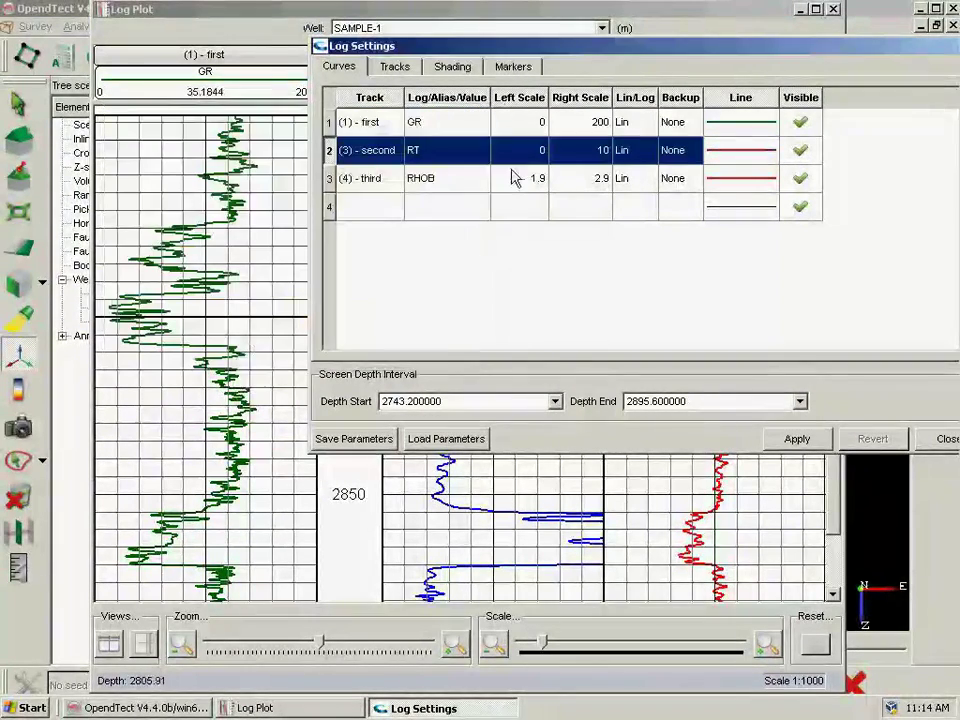
Scale RT logarithmically from 0.5 to 50 and apply the changes.
{"action": "double_click", "coordinate": [525, 158]}
{"action": "key", "text": "ctrl+a"}
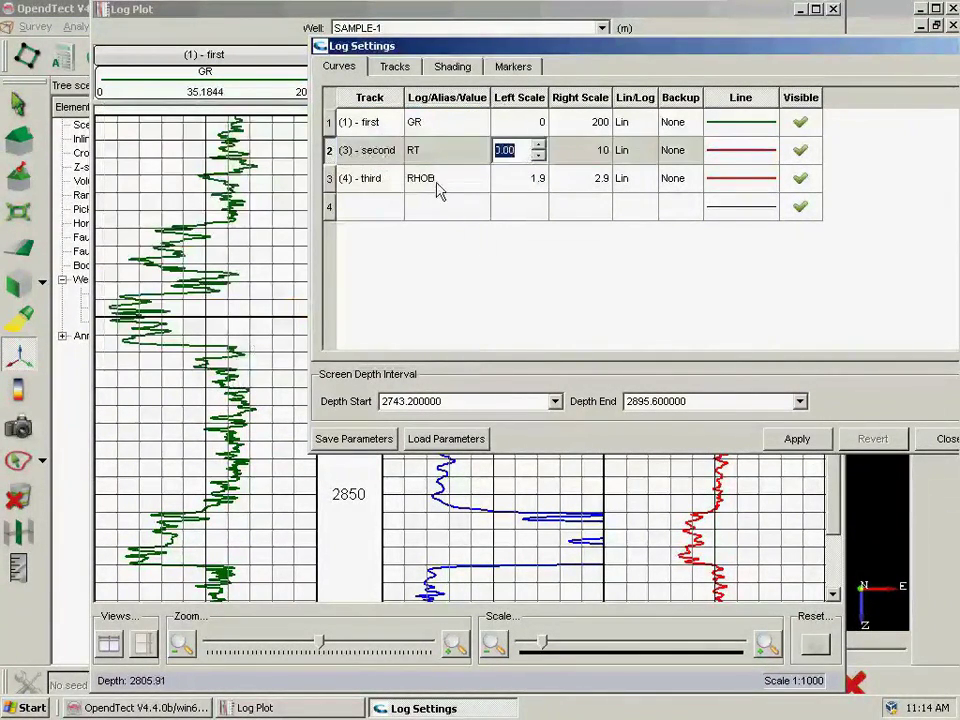
{"action": "type", "text": "0.5"}
{"action": "key", "text": "Tab"}
{"action": "type", "text": "50"}
{"action": "key", "text": "Tab"}
{"action": "left_click", "coordinate": [646, 151]}
{"action": "left_click", "coordinate": [636, 187]}
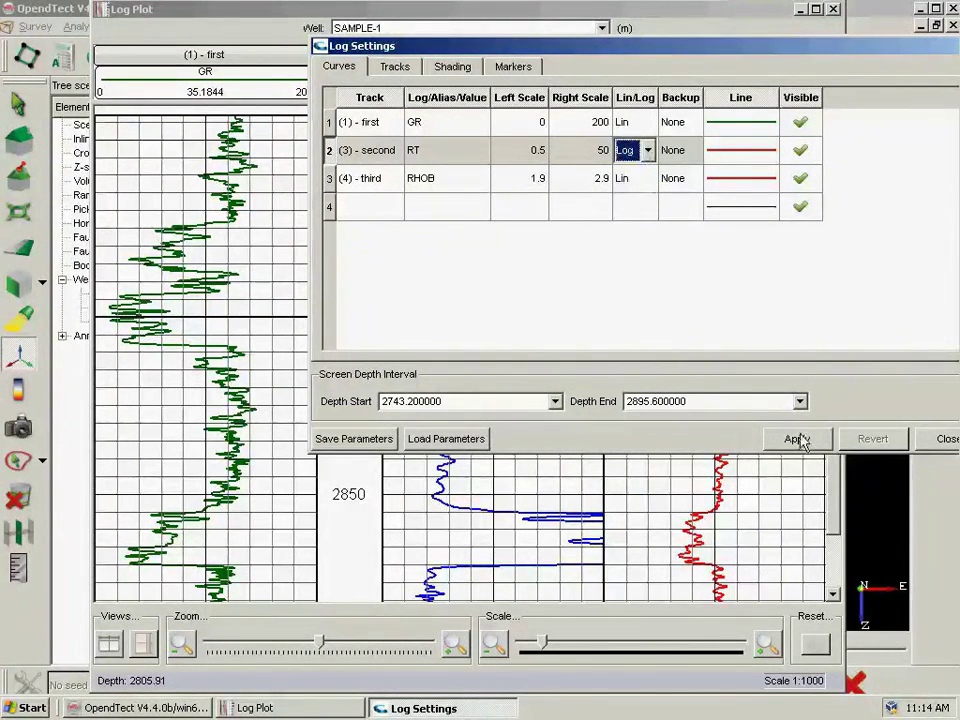
{"action": "left_click", "coordinate": [797, 440]}
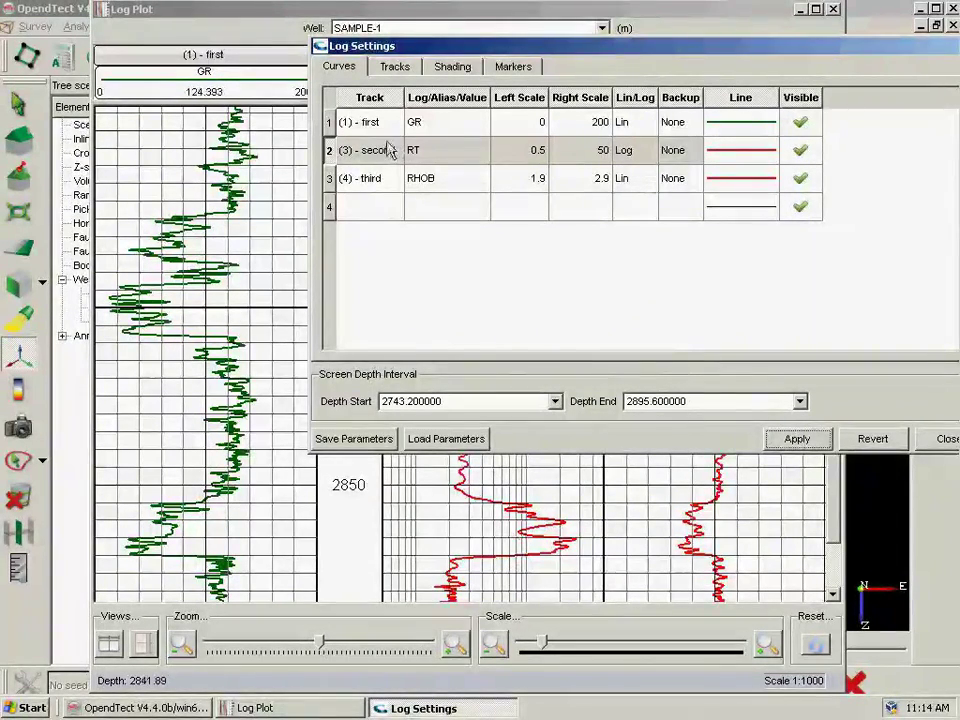
Add the SP log to the first track with a scale from -80 to 20.
{"action": "left_click", "coordinate": [393, 210]}
{"action": "left_click", "coordinate": [442, 217]}
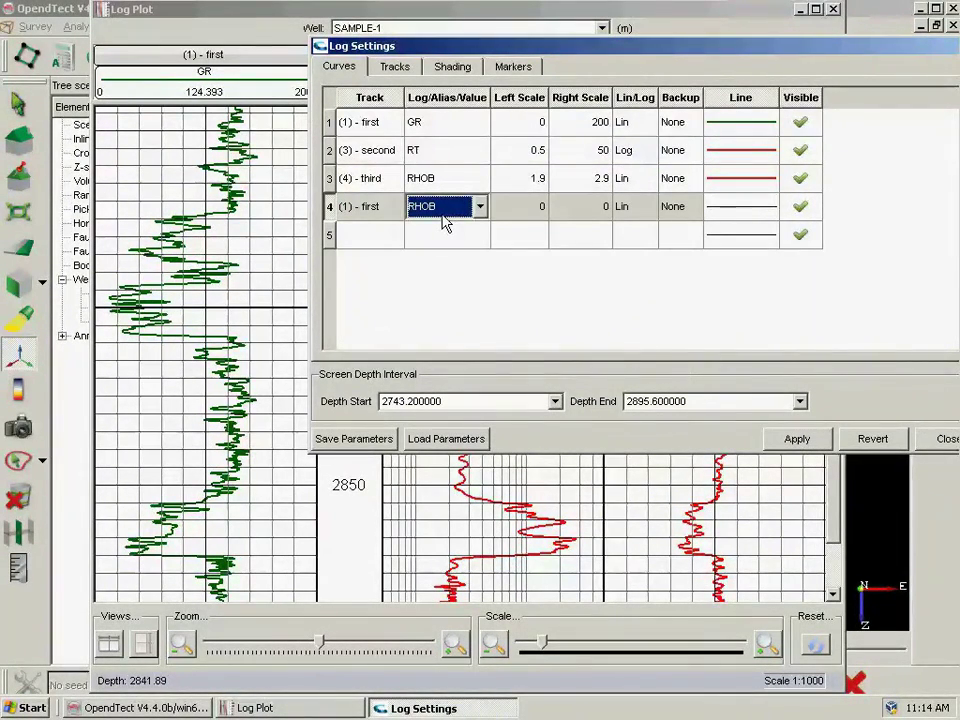
{"action": "left_click", "coordinate": [447, 214]}
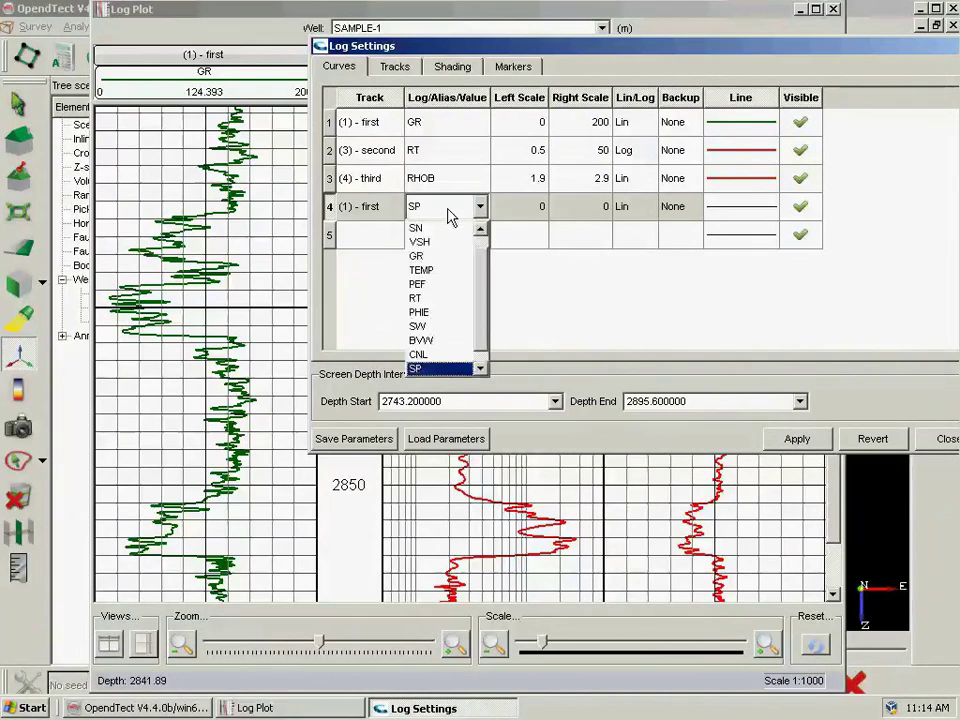
{"action": "left_click", "coordinate": [451, 366]}
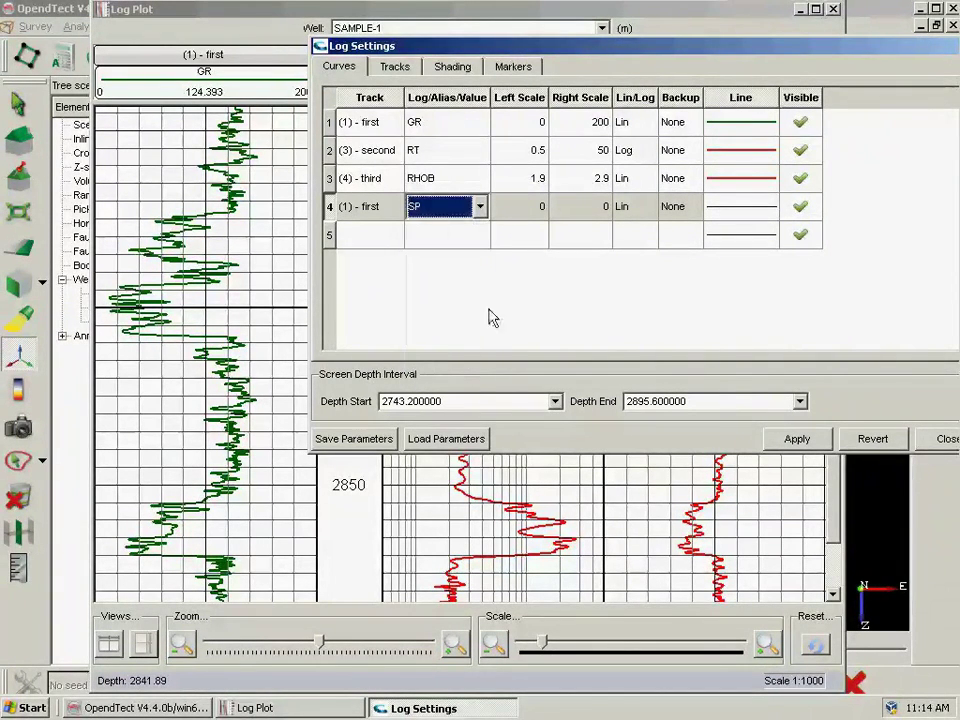
{"action": "left_click", "coordinate": [537, 218]}
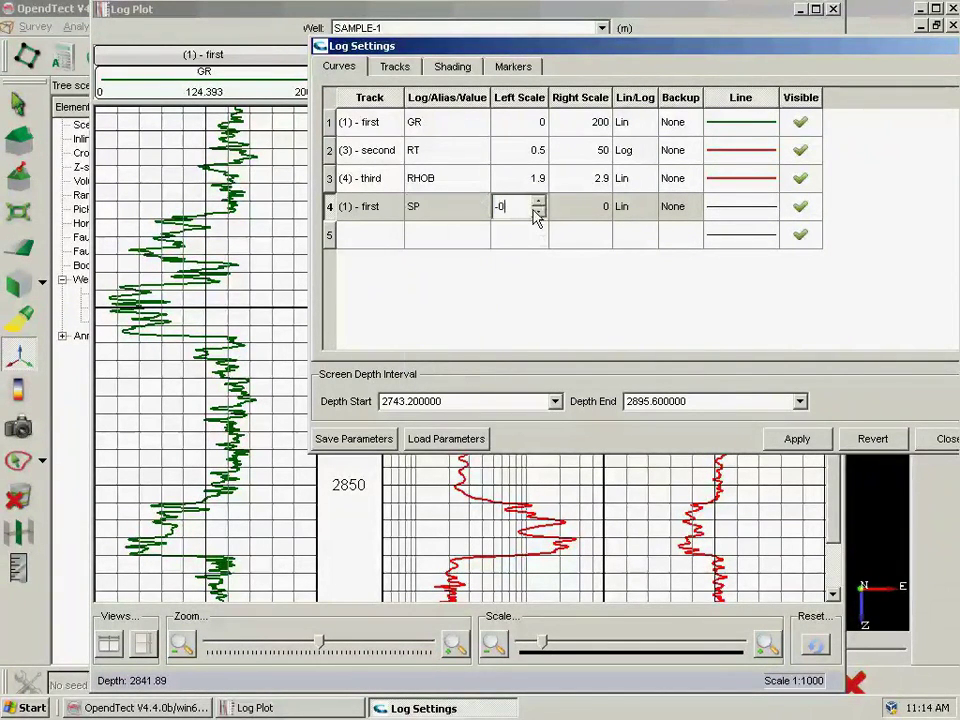
{"action": "type", "text": "-80"}
{"action": "key", "text": "Tab"}
{"action": "type", "text": "20"}
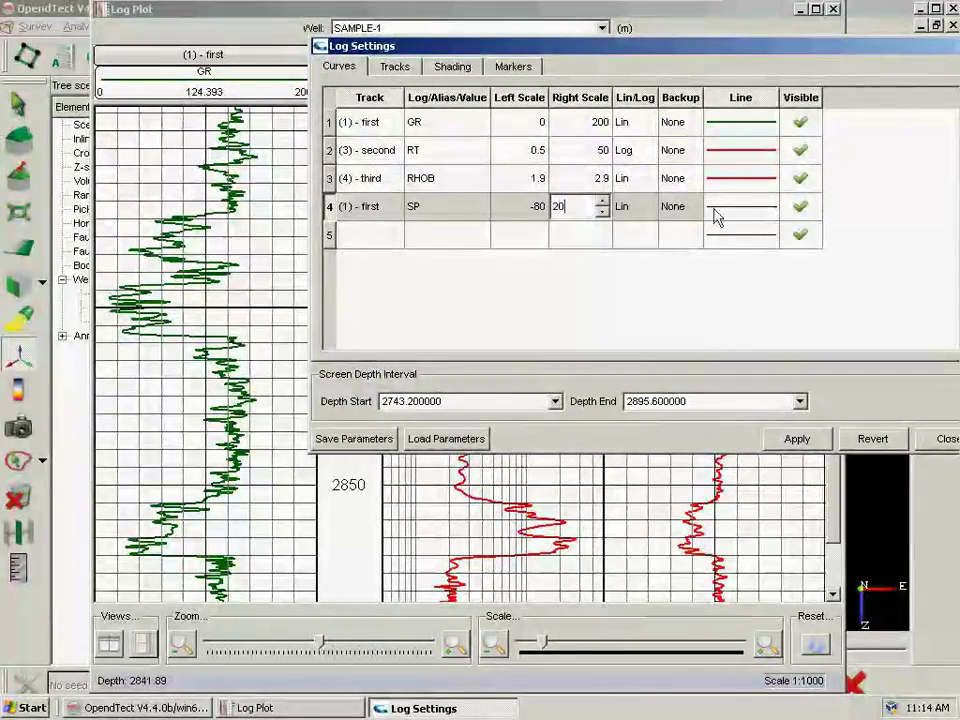
Draw the SP line blue at 2 px thickness and apply it to the plot.
{"action": "left_click", "coordinate": [714, 216]}
{"action": "left_click_drag", "start_coordinate": [173, 289], "coordinate": [193, 289]}
{"action": "left_click", "coordinate": [285, 214]}
{"action": "left_click", "coordinate": [285, 212]}
{"action": "left_click", "coordinate": [285, 212]}
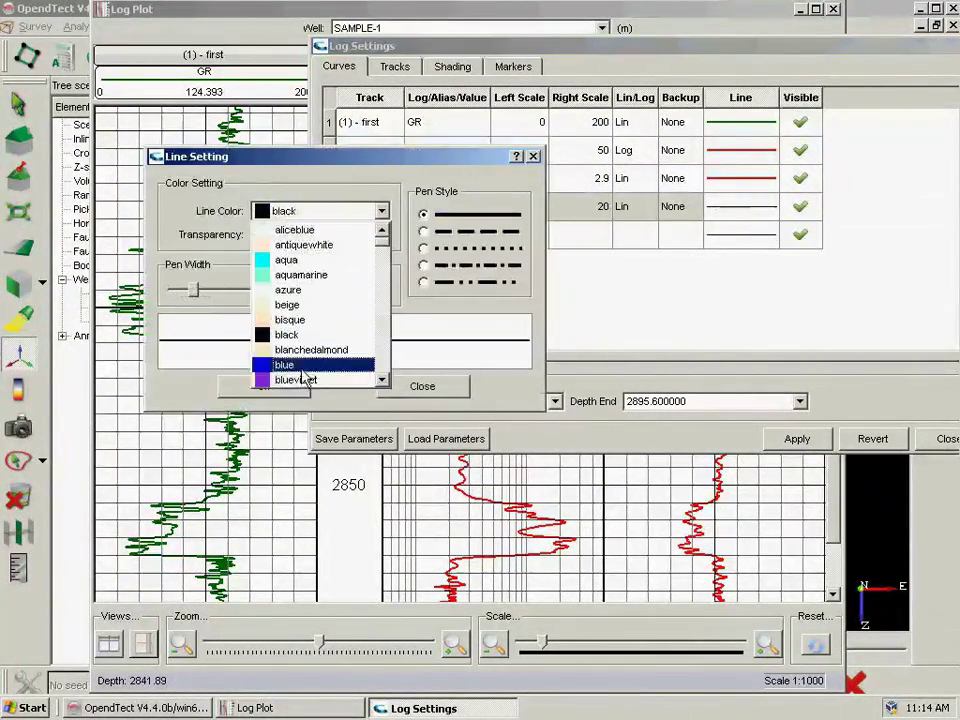
{"action": "left_click", "coordinate": [285, 364]}
{"action": "left_click", "coordinate": [298, 386]}
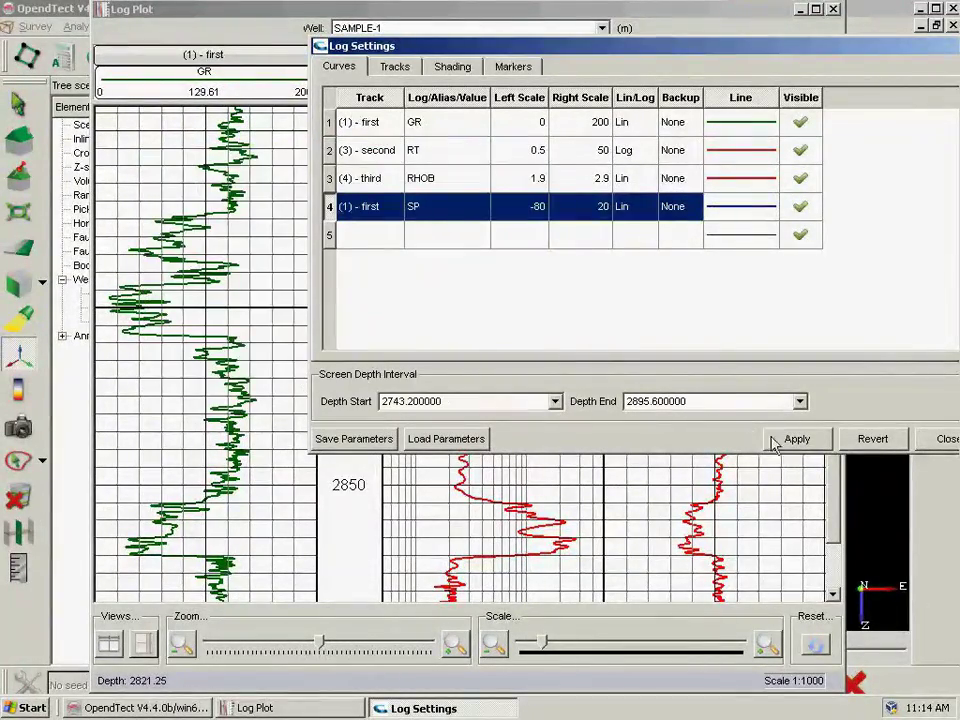
{"action": "left_click", "coordinate": [782, 441]}
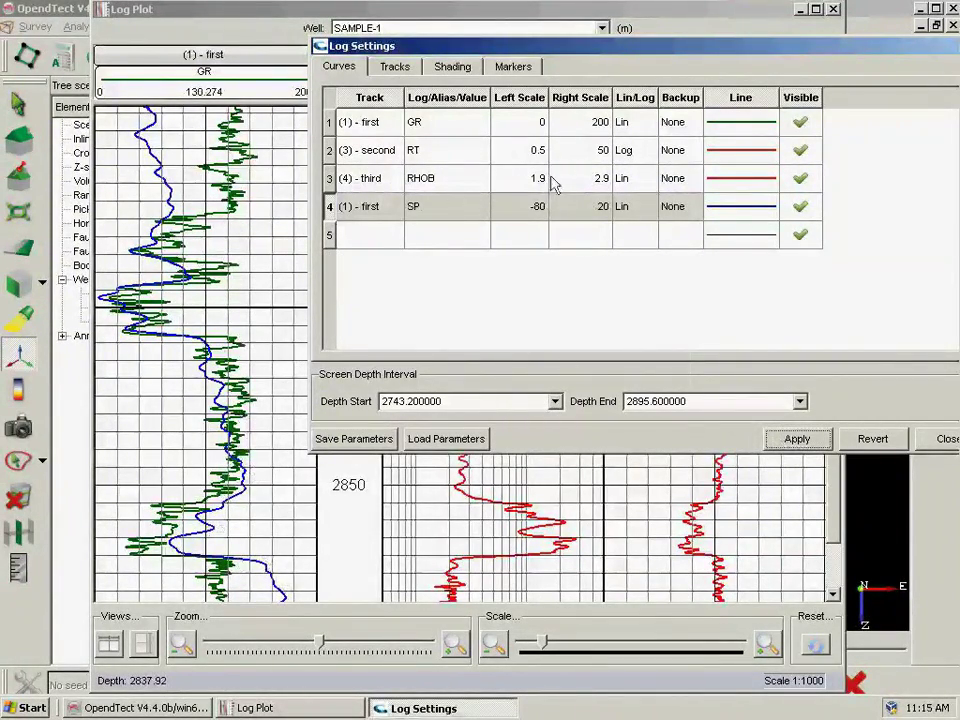
Recolour the RHOB line purple, apply it, and close Log Settings.
{"action": "left_click", "coordinate": [745, 184]}
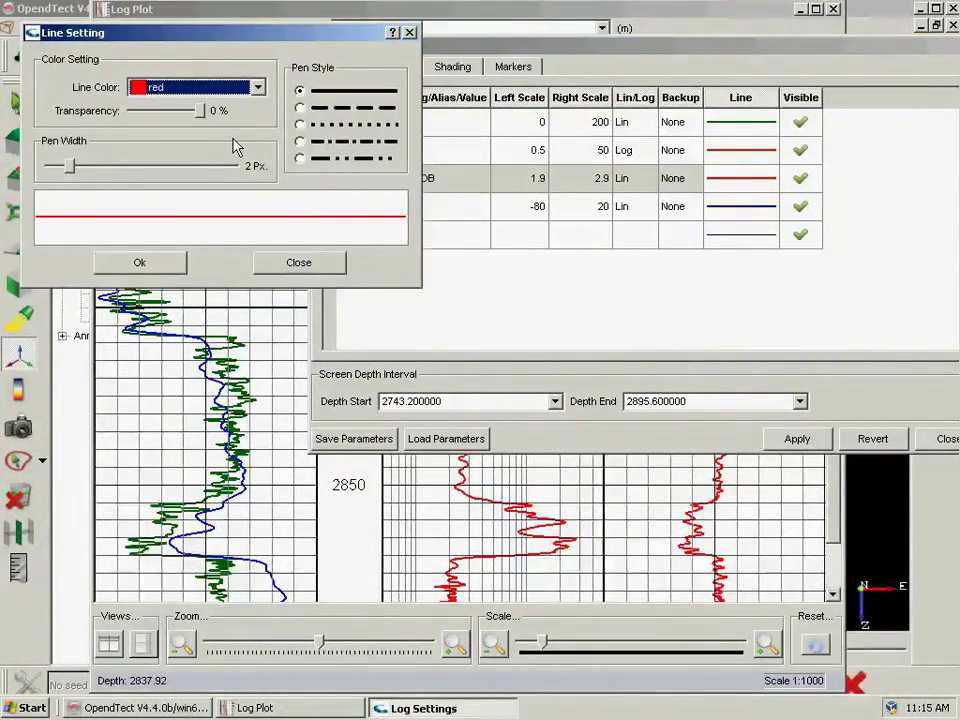
{"action": "key", "text": "p"}
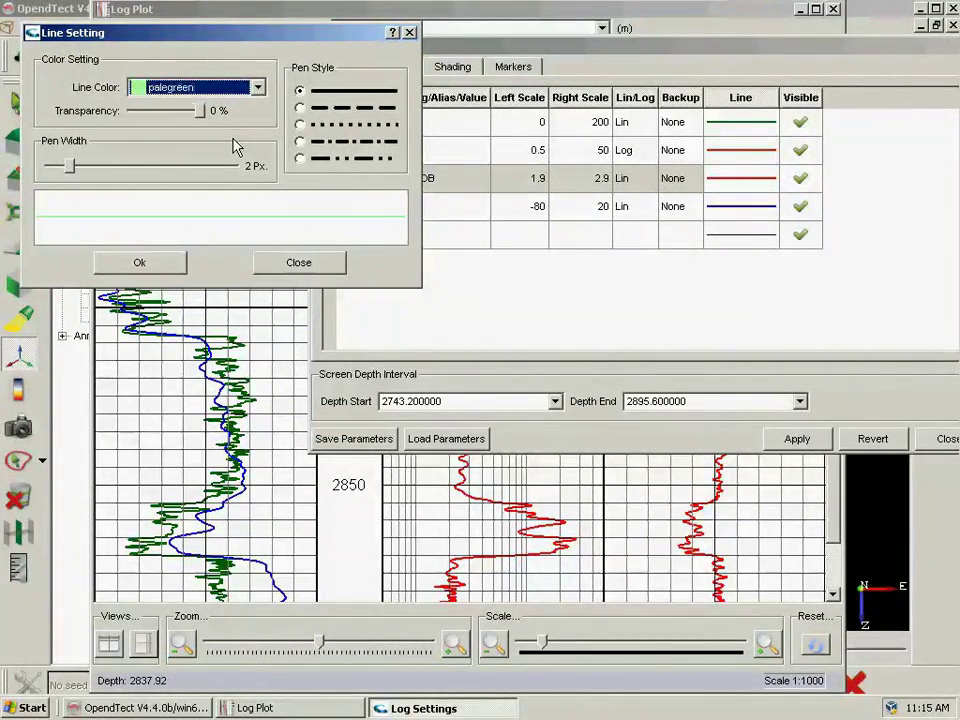
{"action": "key", "text": "p"}
{"action": "key", "text": "u"}
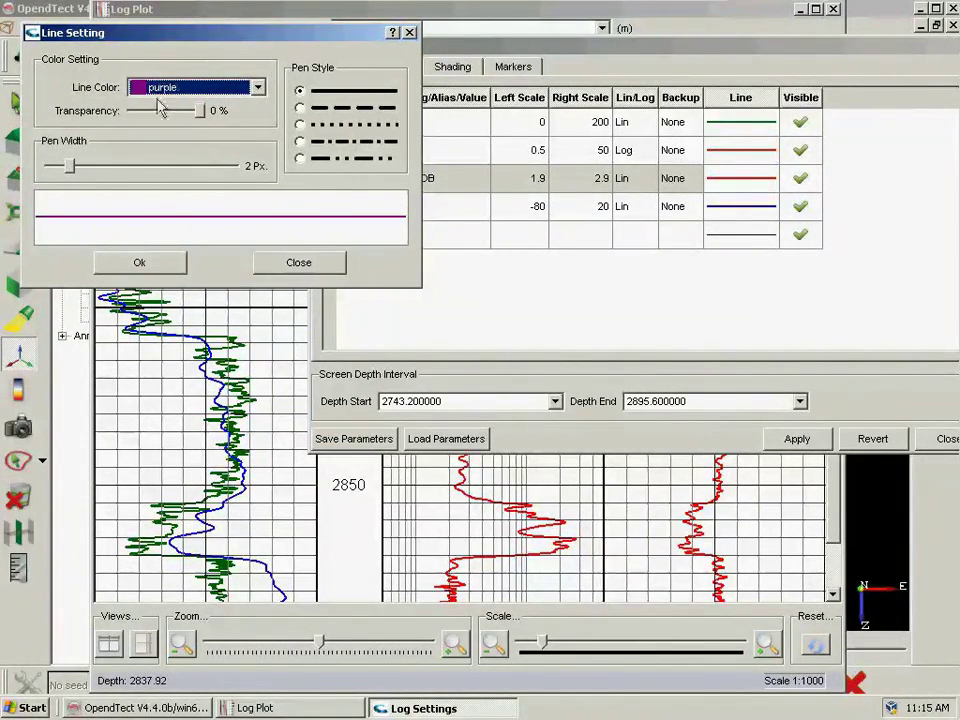
{"action": "left_click", "coordinate": [140, 262]}
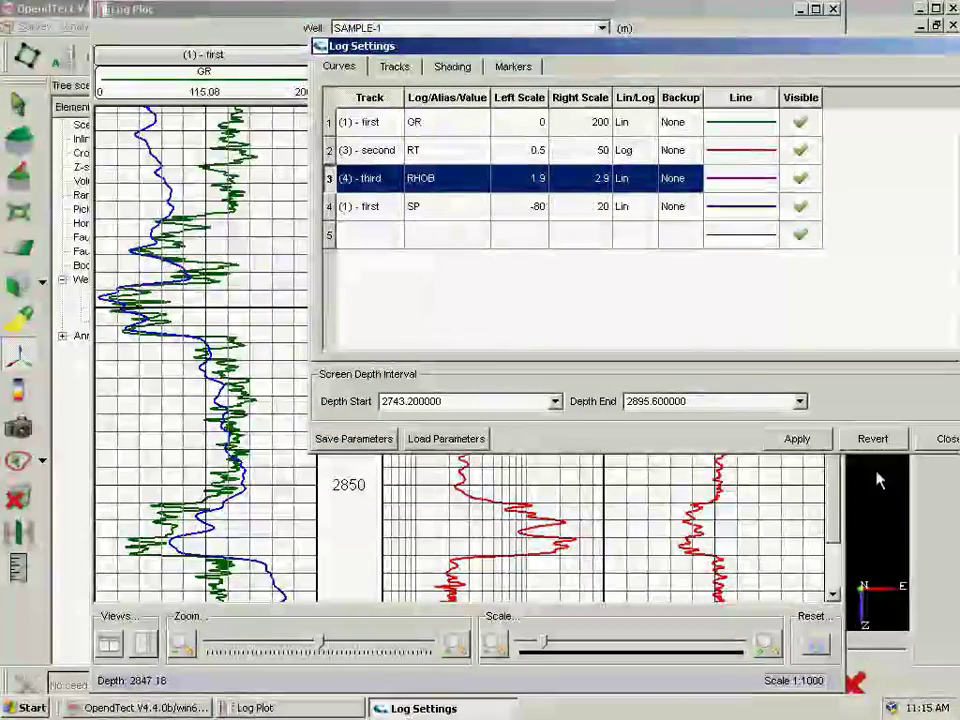
{"action": "left_click", "coordinate": [797, 438]}
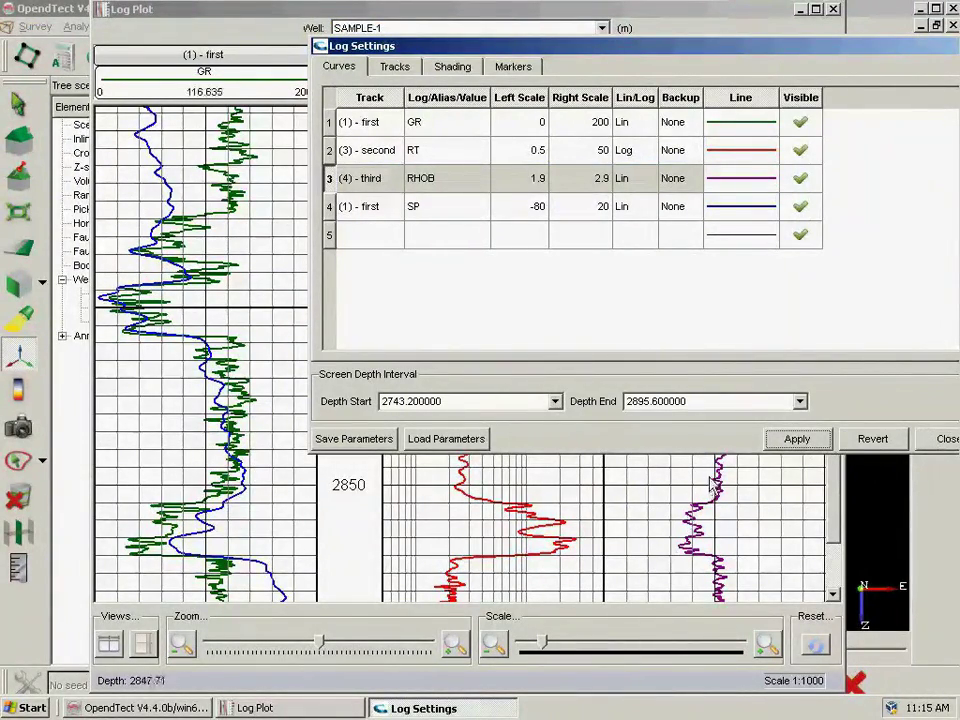
{"action": "left_click", "coordinate": [941, 445]}
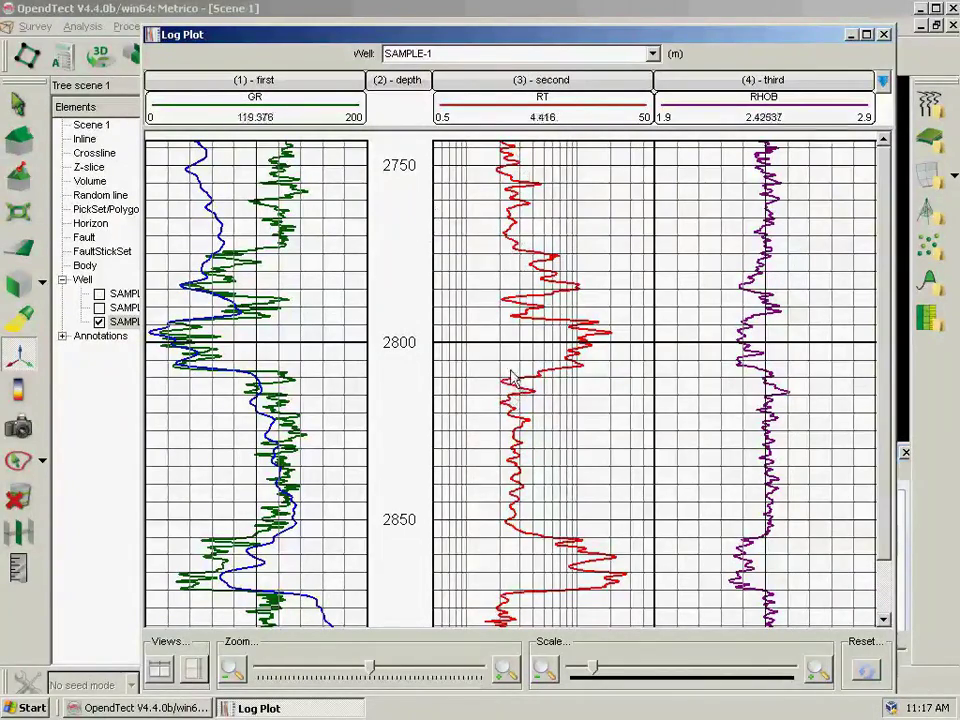
Open the Well Markers editor for SAMPLE-1 from Survey > Manage > Wells.
{"action": "left_click", "coordinate": [36, 26]}
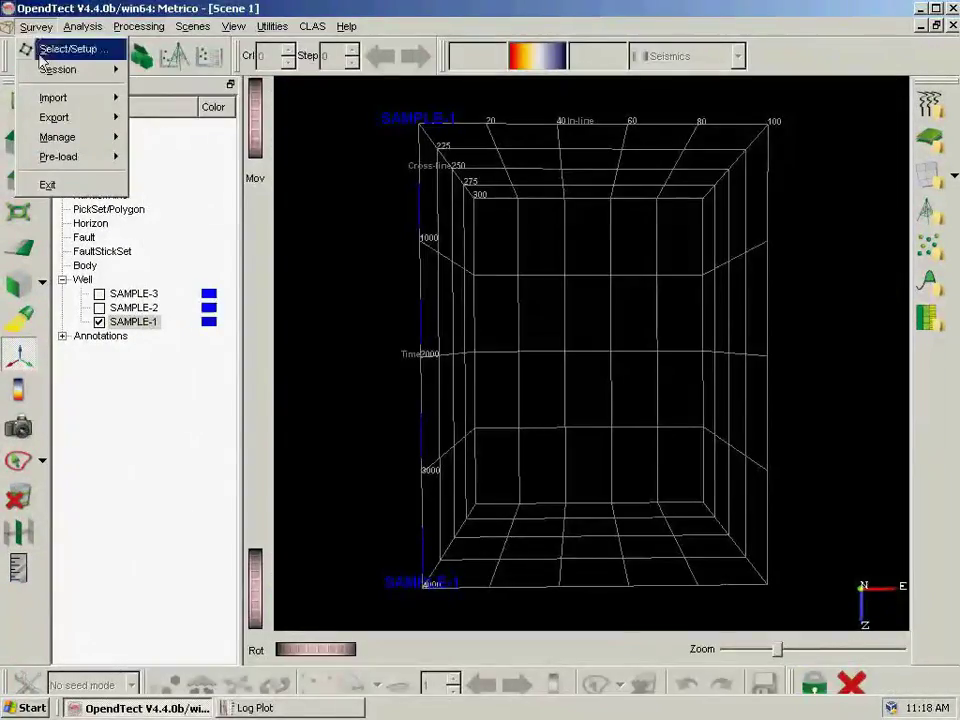
{"action": "mouse_move", "coordinate": [68, 146]}
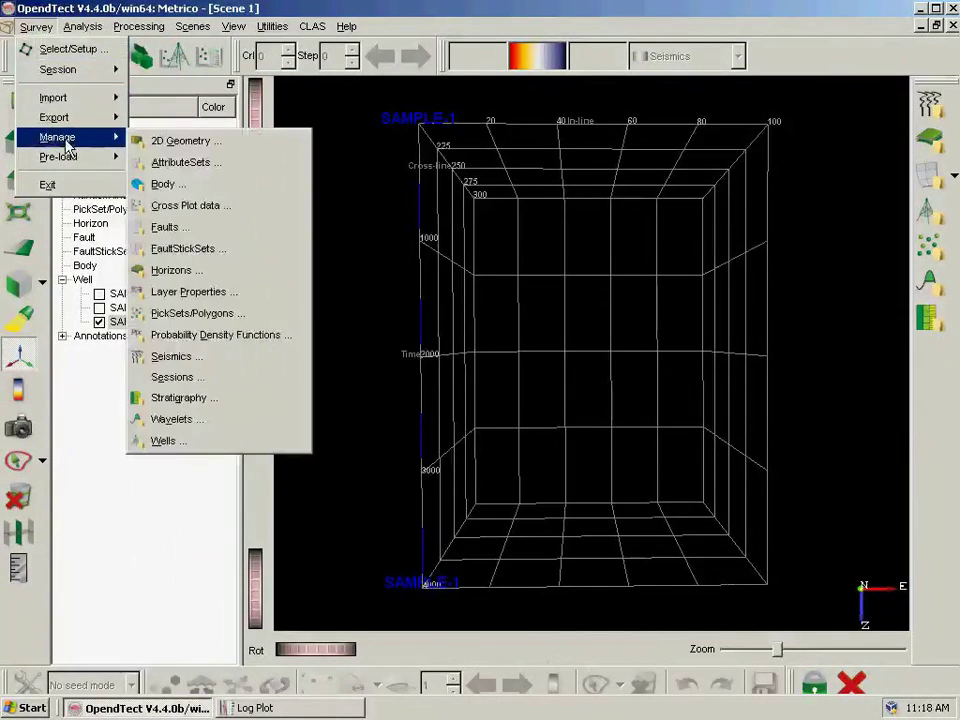
{"action": "left_click", "coordinate": [197, 450]}
{"action": "left_click", "coordinate": [173, 308]}
Enter markers Top at depth 2774 and Base at depth 2810.
{"action": "left_click", "coordinate": [170, 167]}
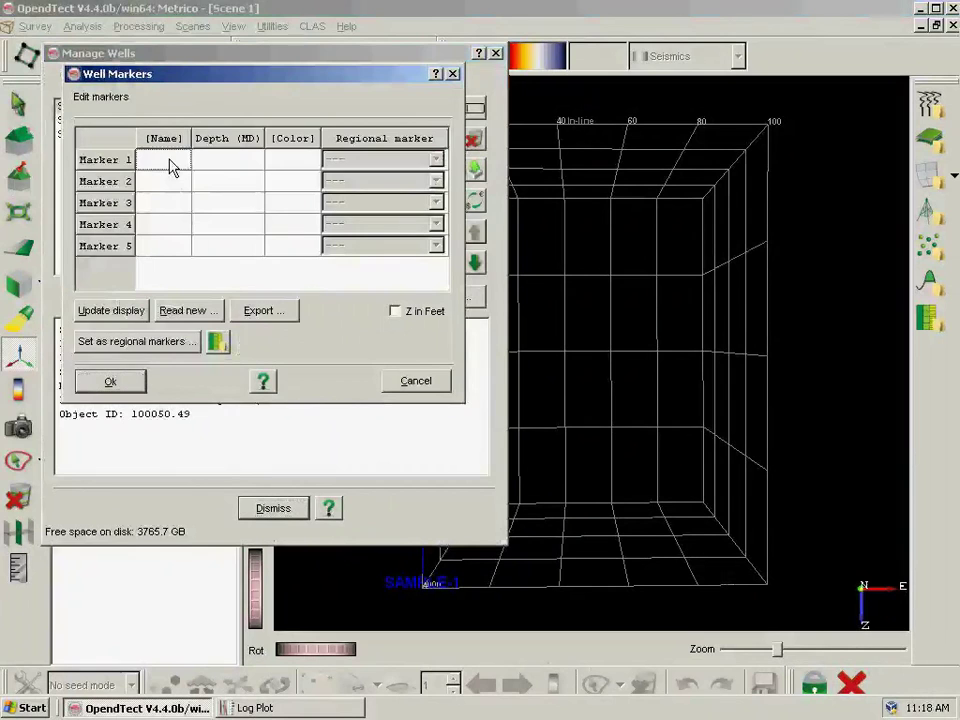
{"action": "type", "text": "Top"}
{"action": "left_click", "coordinate": [167, 192]}
{"action": "type", "text": "Base"}
{"action": "left_click", "coordinate": [224, 155]}
{"action": "type", "text": "2774"}
{"action": "left_click", "coordinate": [253, 190]}
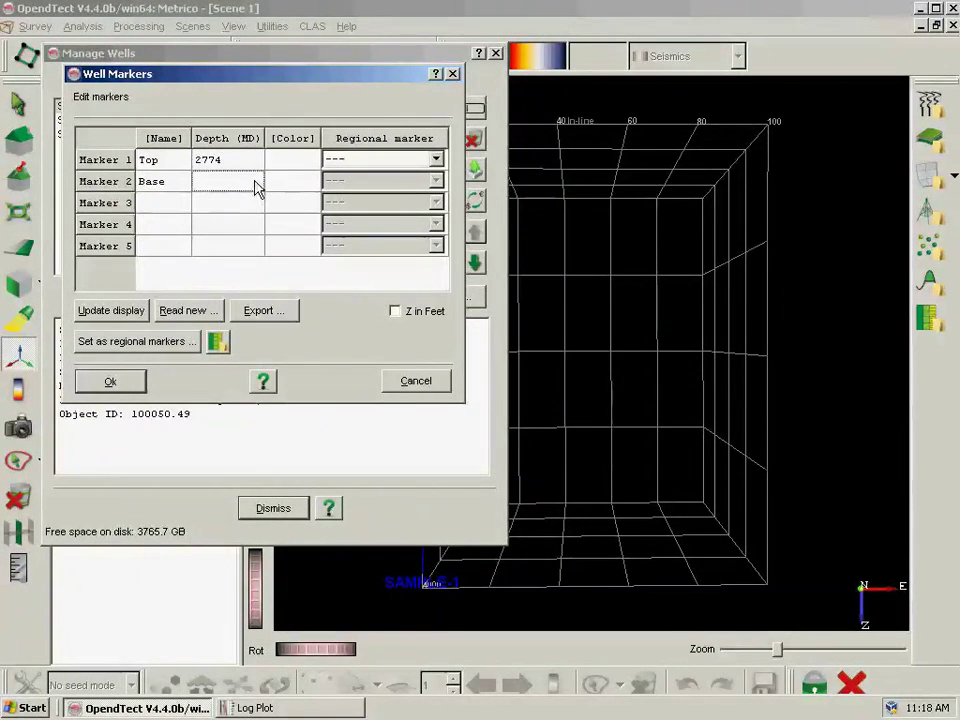
{"action": "type", "text": "281"}
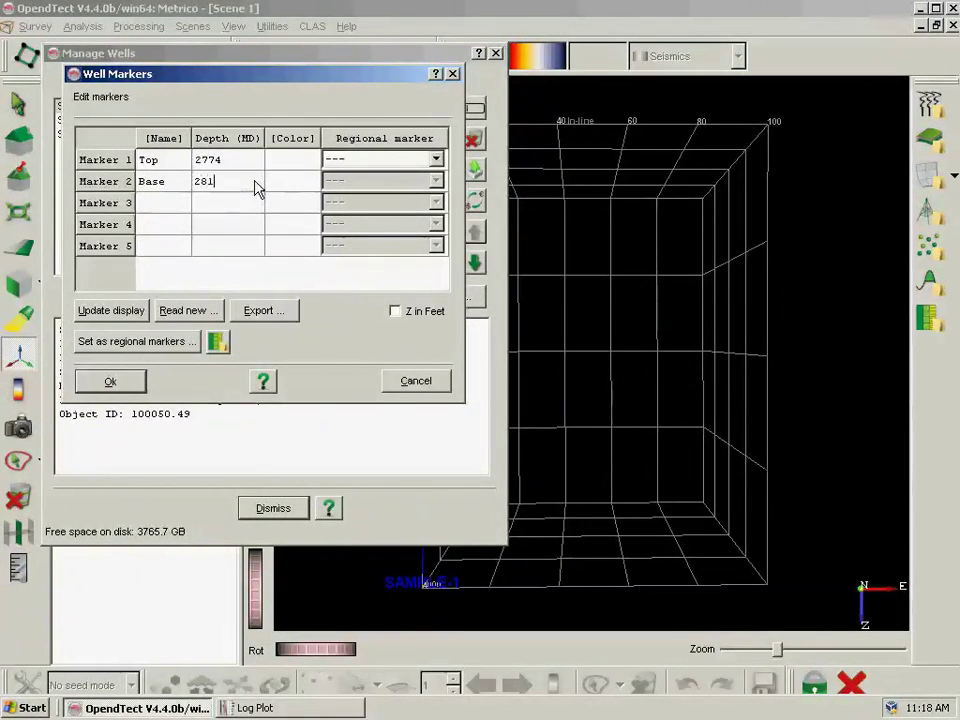
{"action": "type", "text": "0"}
Colour the Top marker red and the Base marker blue, then save the markers.
{"action": "left_click", "coordinate": [298, 162]}
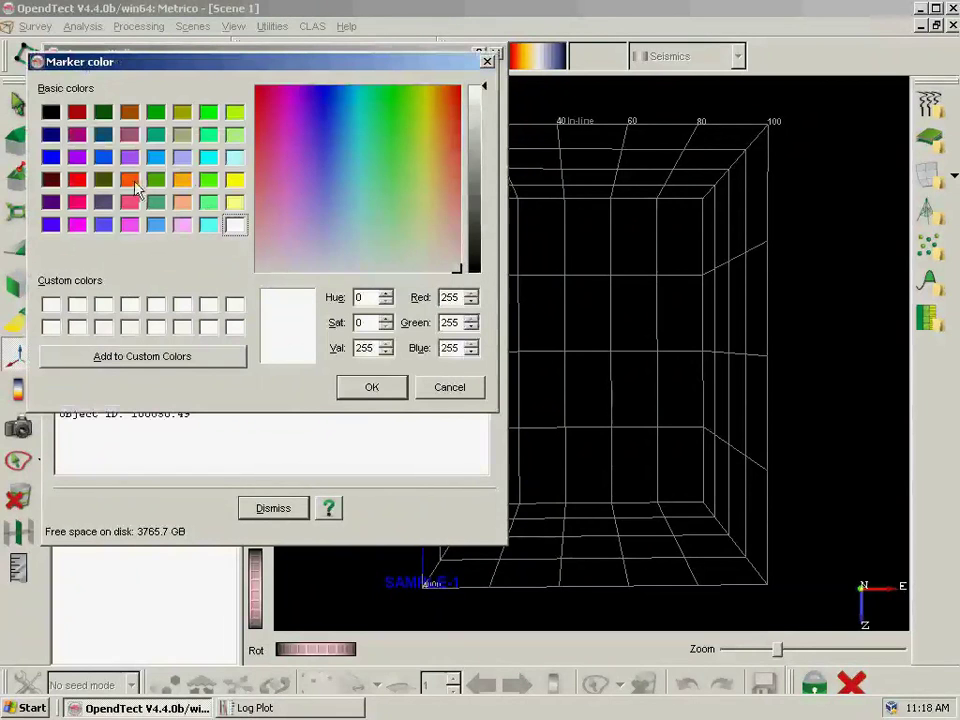
{"action": "left_click", "coordinate": [77, 179]}
{"action": "left_click", "coordinate": [369, 387]}
{"action": "left_click", "coordinate": [290, 184]}
{"action": "left_click", "coordinate": [49, 228]}
{"action": "left_click", "coordinate": [374, 391]}
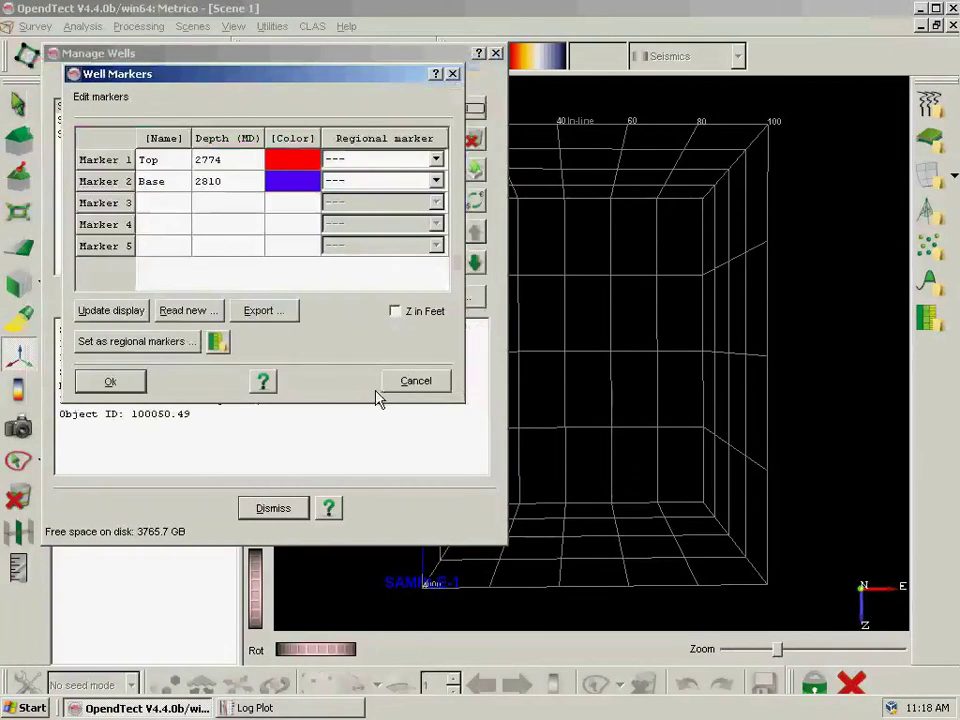
{"action": "left_click", "coordinate": [111, 385]}
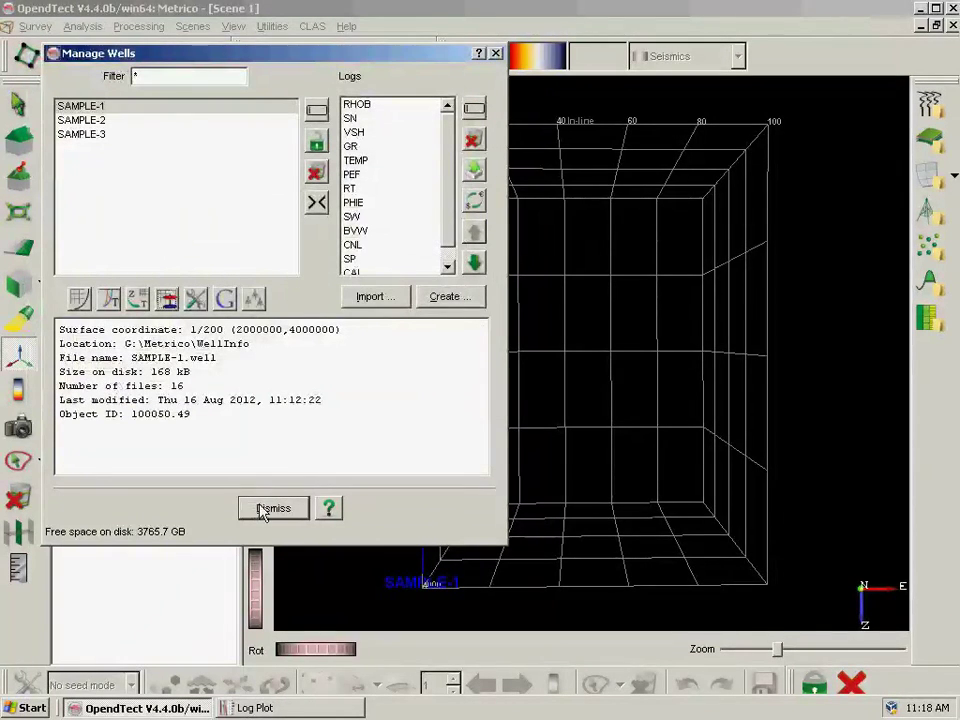
Reopen the marker editor to verify the markers, then close the well manager.
{"action": "left_click", "coordinate": [168, 306]}
{"action": "left_click", "coordinate": [131, 421]}
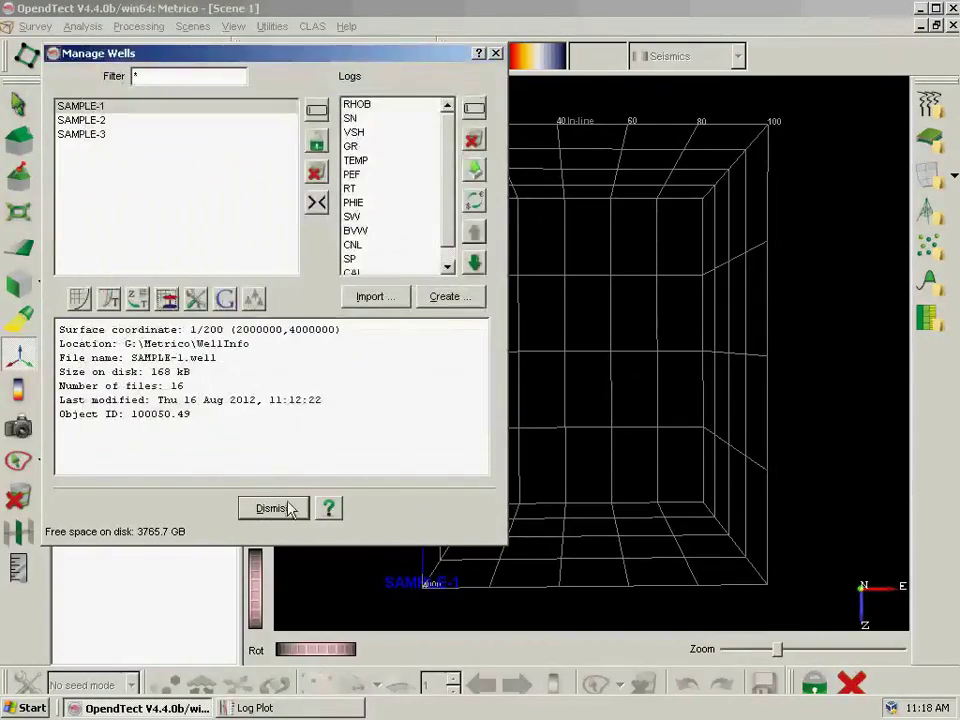
{"action": "left_click", "coordinate": [287, 509]}
Display the Top and Base markers with their names and lines on the log plot via Log Settings.
{"action": "left_click", "coordinate": [337, 711]}
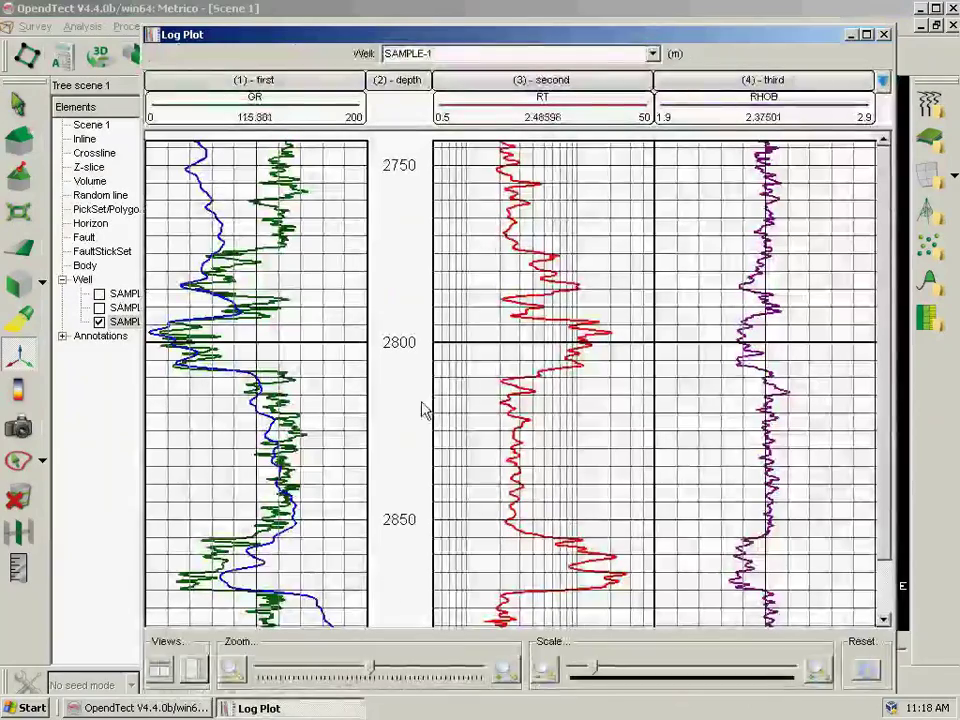
{"action": "right_click", "coordinate": [506, 360]}
{"action": "left_click", "coordinate": [545, 364]}
{"action": "left_click", "coordinate": [305, 136]}
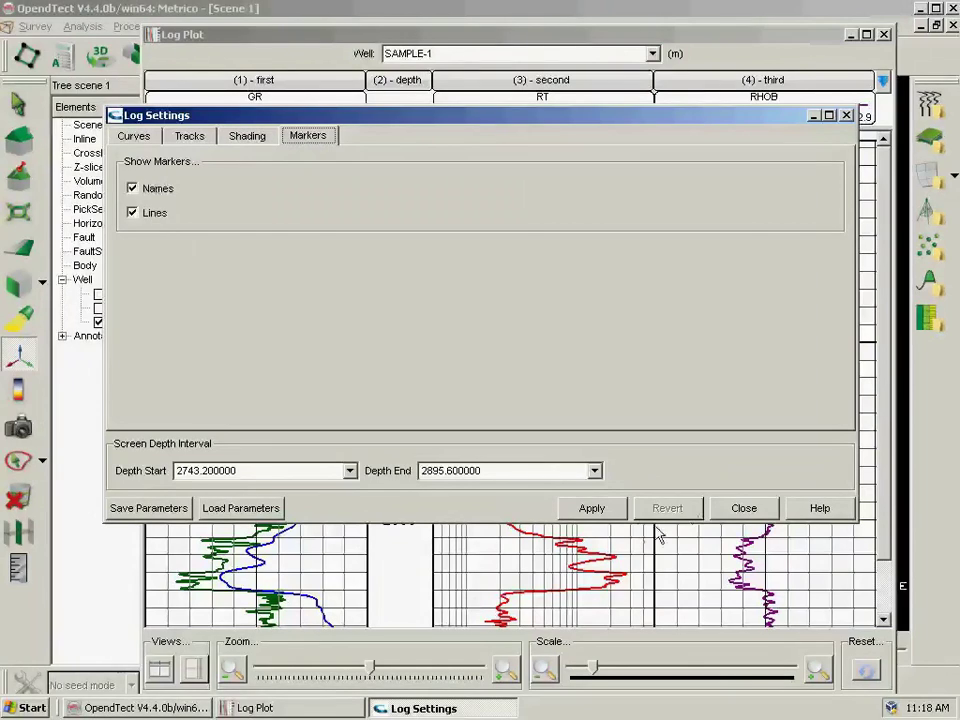
{"action": "left_click", "coordinate": [602, 510]}
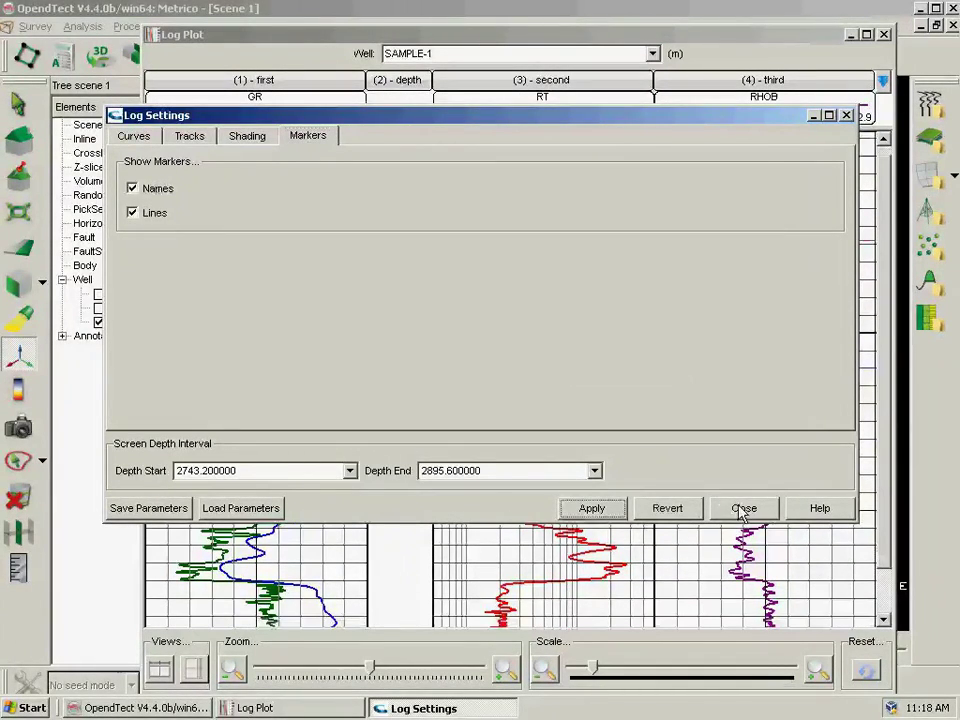
{"action": "left_click", "coordinate": [743, 510]}
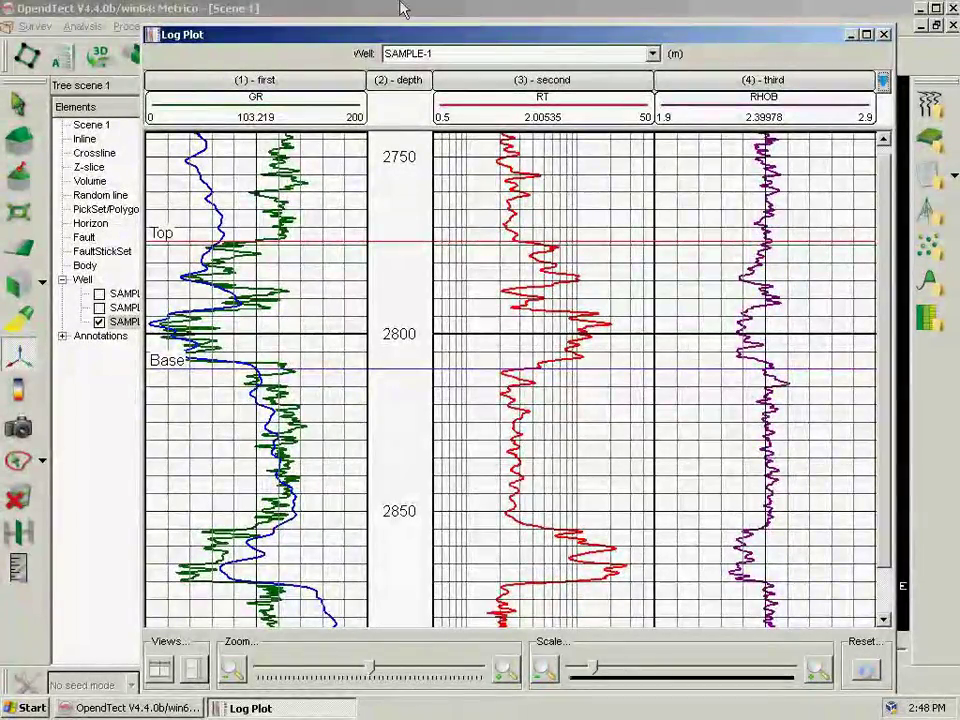
{"action": "left_click", "coordinate": [347, 9]}
{"action": "left_click", "coordinate": [313, 26]}
Open a CrossPlot of GR against RHOB, excluding RT and wells SAMPLE-2 and SAMPLE-3.
{"action": "mouse_move", "coordinate": [328, 148]}
{"action": "left_click", "coordinate": [416, 167]}
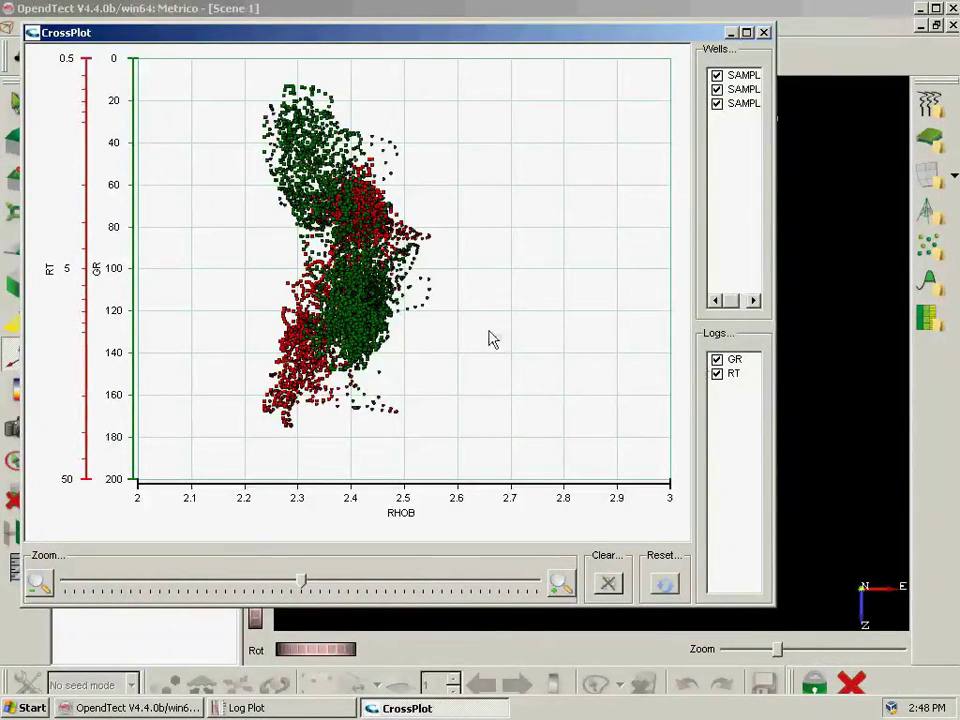
{"action": "left_click", "coordinate": [717, 374]}
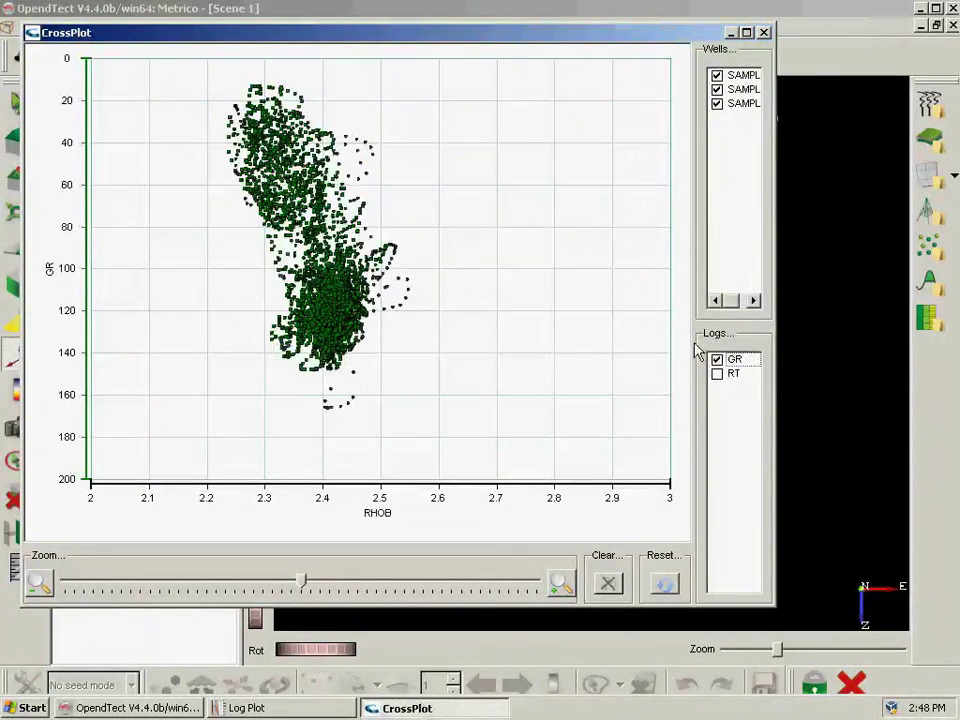
{"action": "left_click_drag", "start_coordinate": [668, 355], "coordinate": [667, 355]}
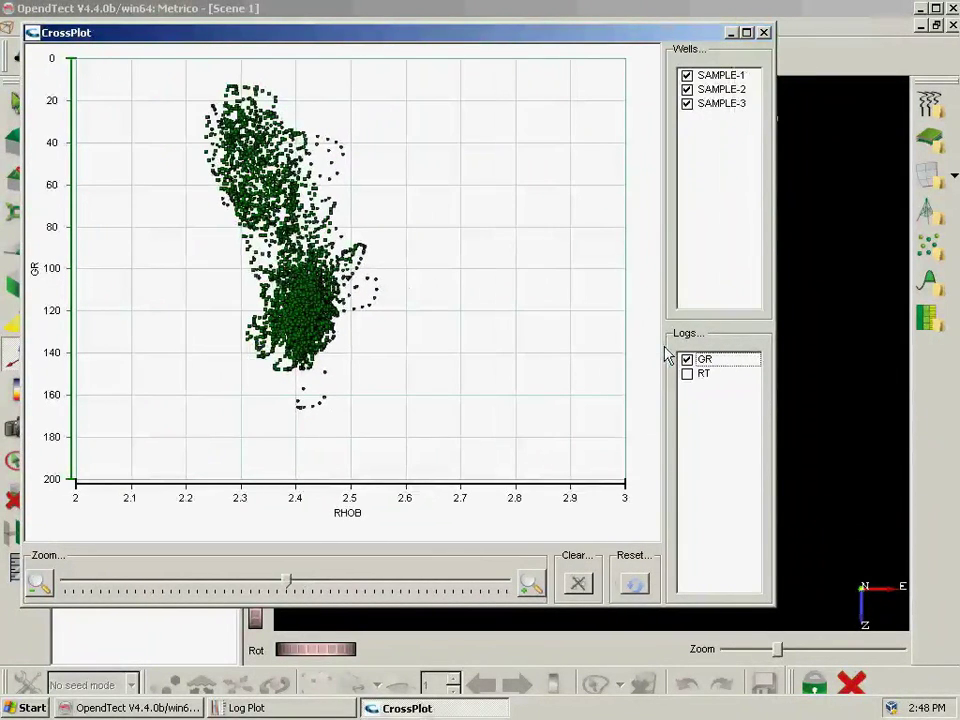
{"action": "left_click", "coordinate": [688, 104]}
{"action": "left_click", "coordinate": [688, 90]}
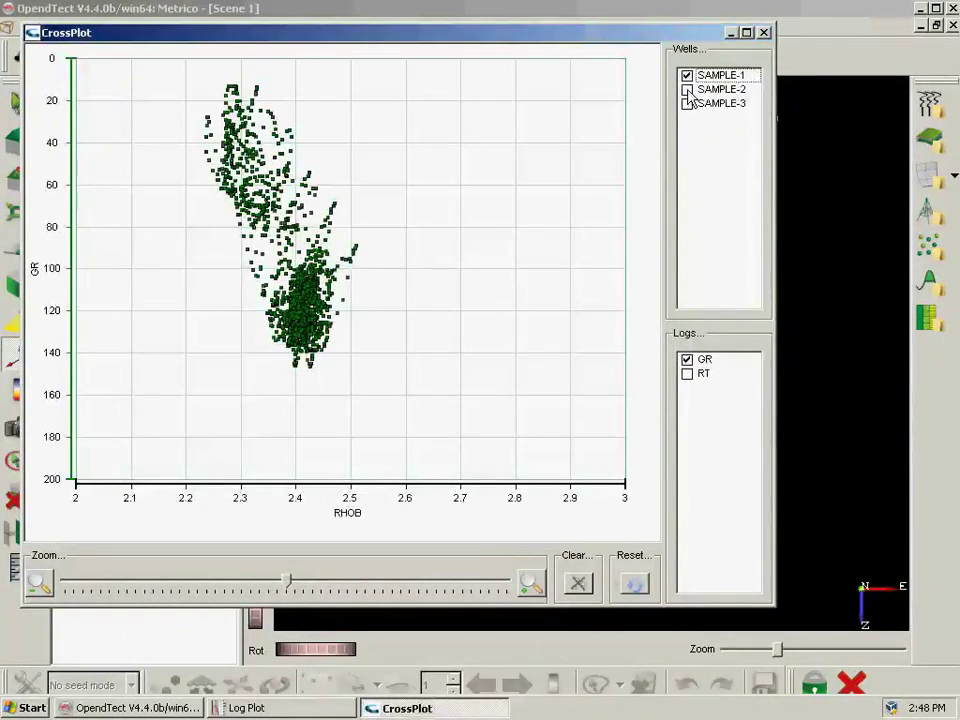
Close the crossplot and open a GR histogram for SAMPLE-1 and SAMPLE-2, toggling SAMPLE-2 off and on.
{"action": "left_click", "coordinate": [764, 33]}
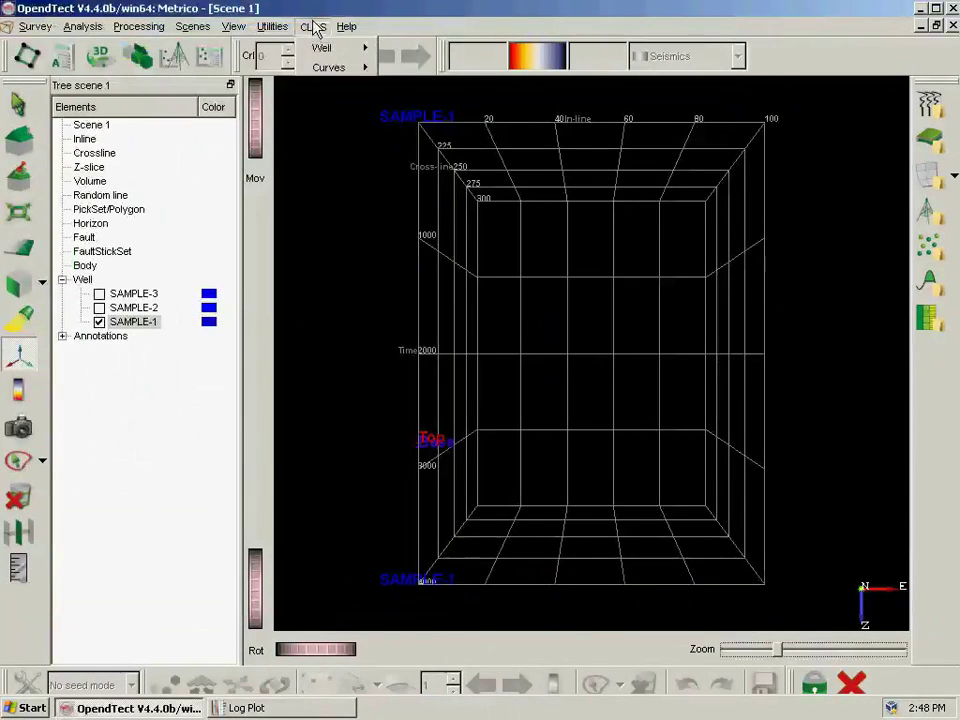
{"action": "left_click", "coordinate": [313, 26]}
{"action": "mouse_move", "coordinate": [324, 146]}
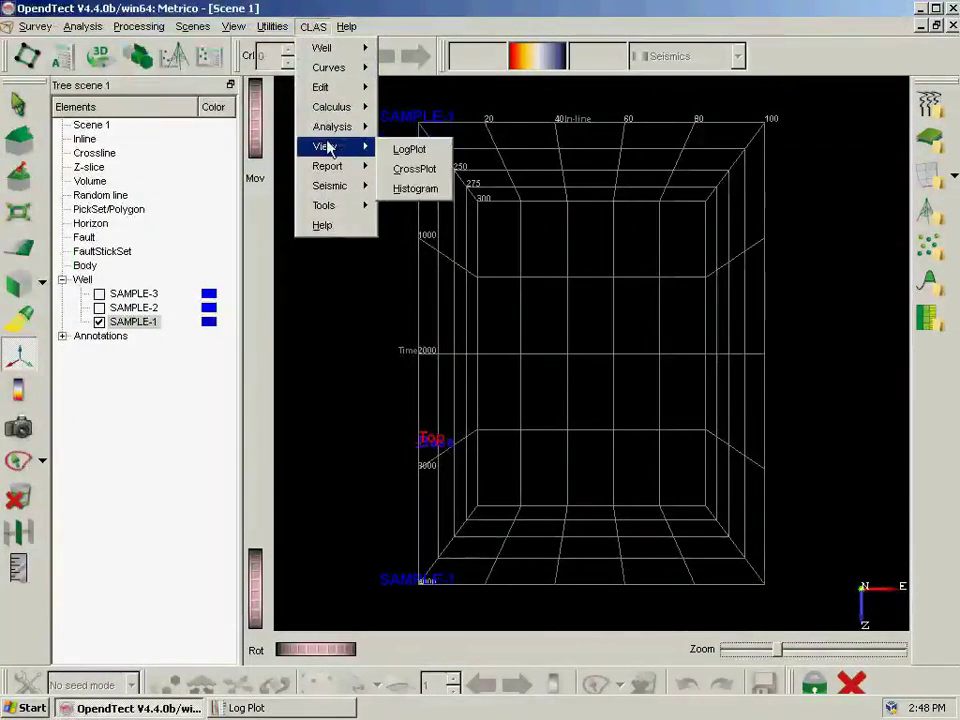
{"action": "left_click", "coordinate": [400, 190]}
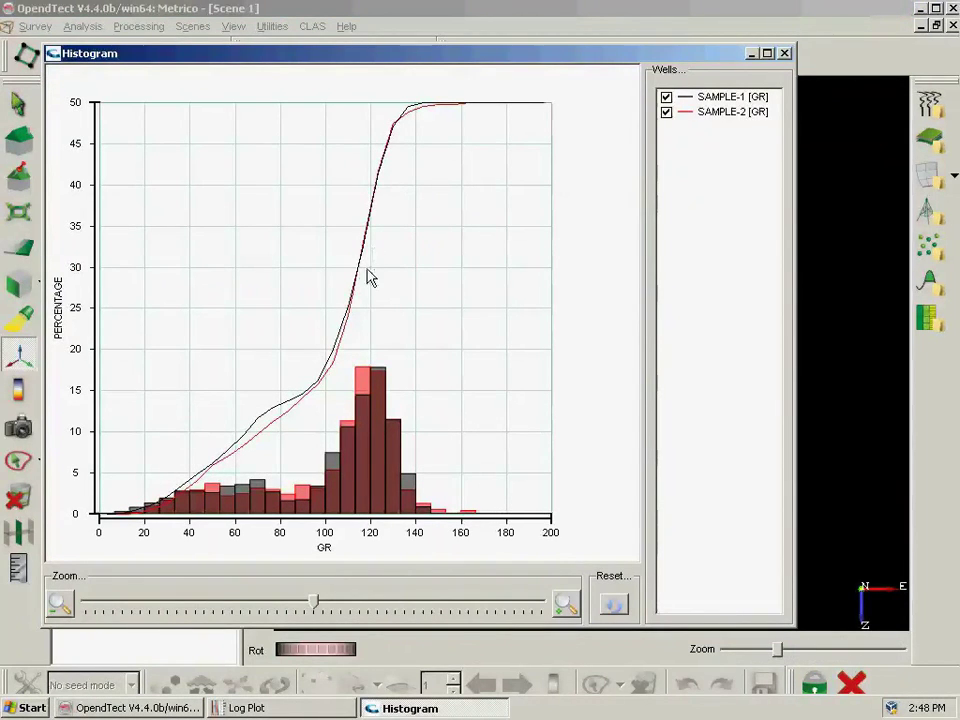
{"action": "left_click", "coordinate": [666, 112]}
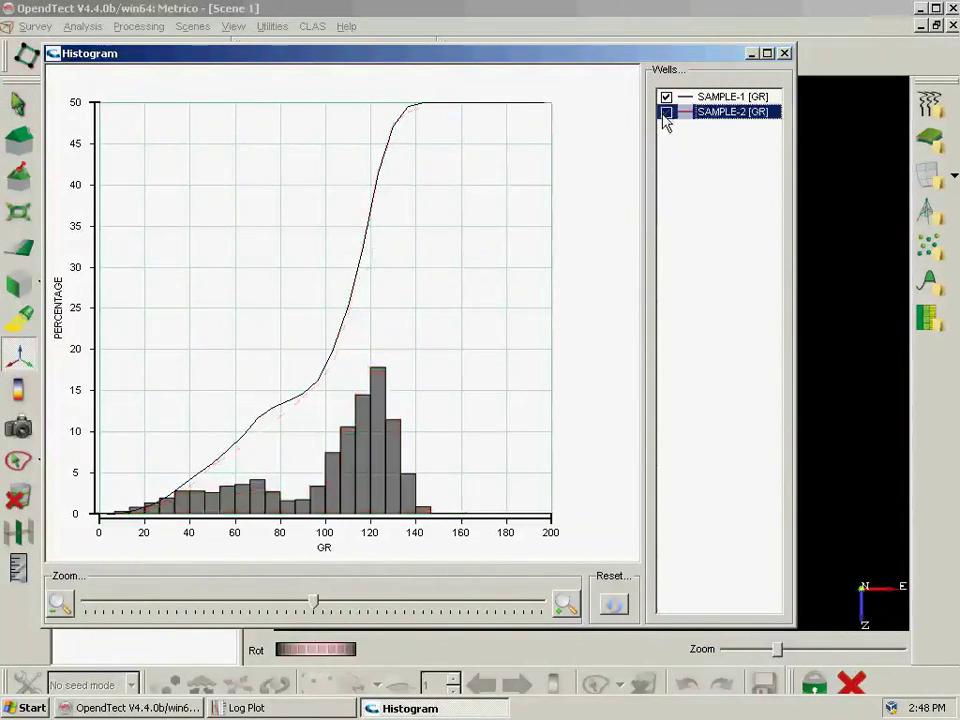
{"action": "left_click", "coordinate": [666, 112]}
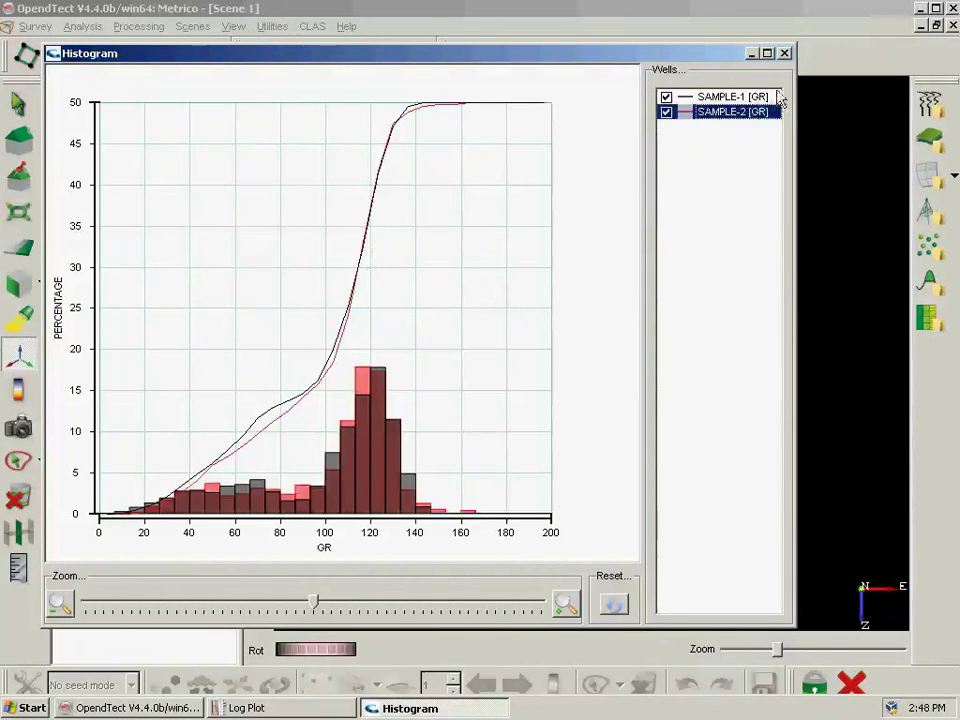
Close the histogram and start a Baseline edit of the SP log, naming the edited curve SP_BL.
{"action": "left_click", "coordinate": [785, 54]}
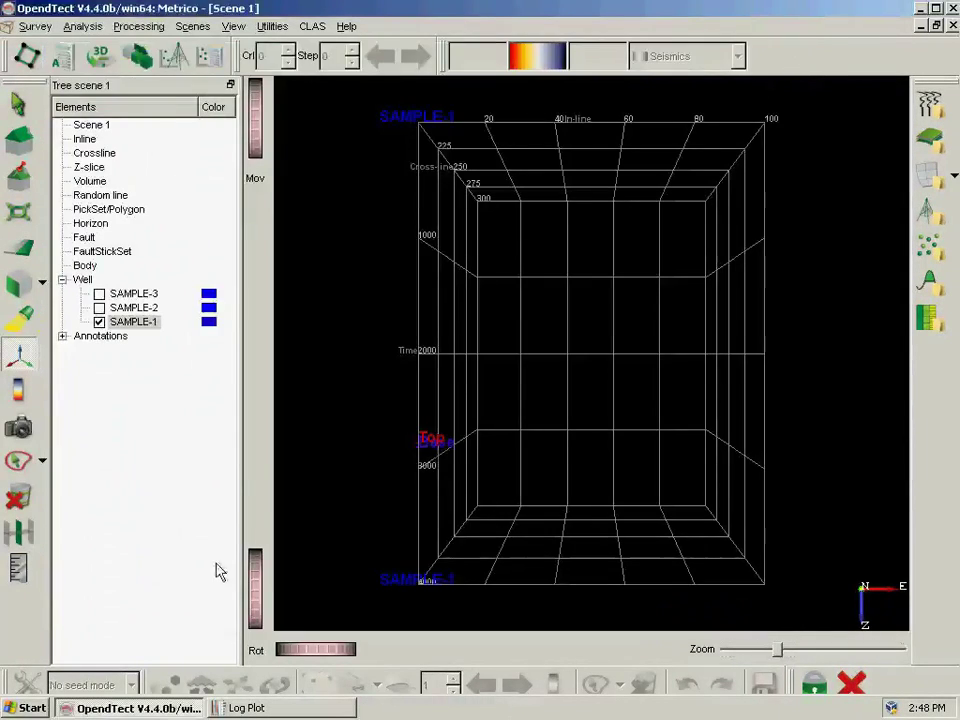
{"action": "left_click", "coordinate": [282, 713]}
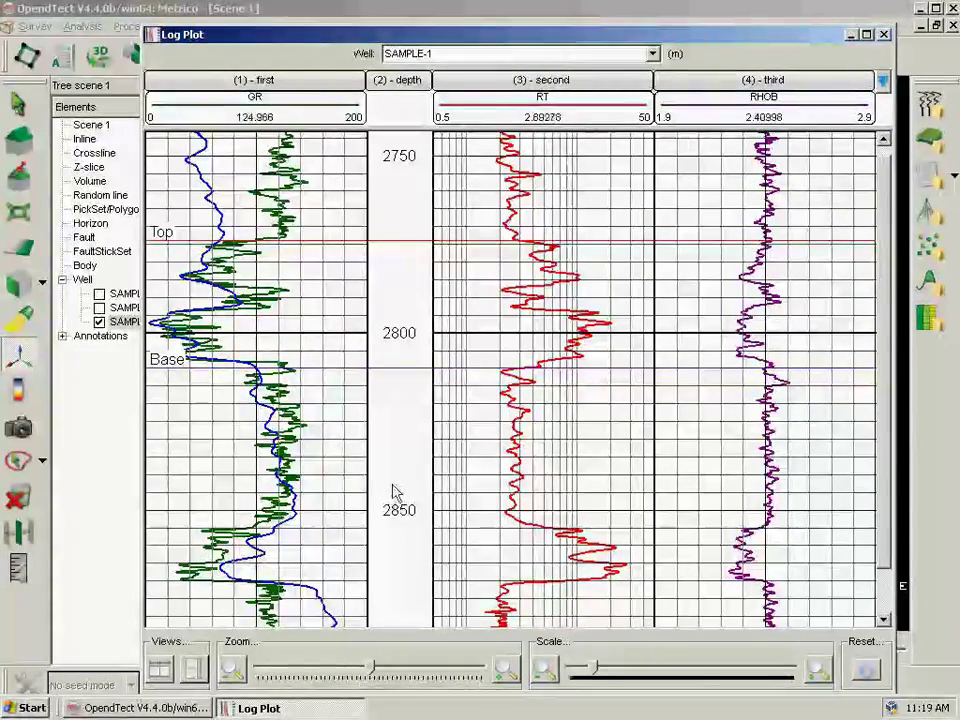
{"action": "right_click", "coordinate": [393, 484]}
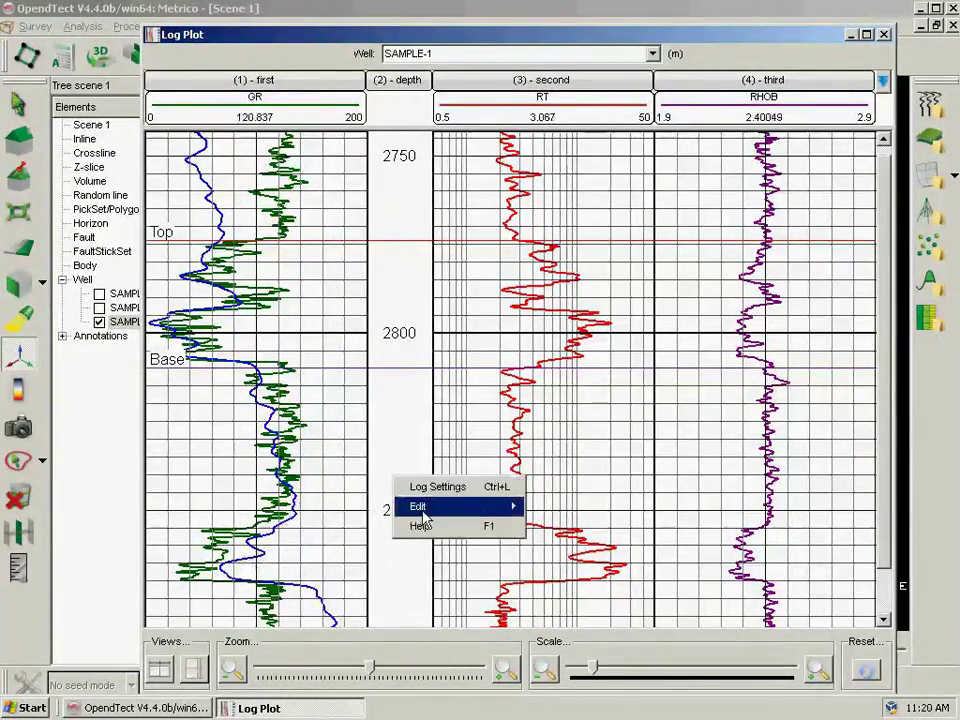
{"action": "mouse_move", "coordinate": [500, 506]}
{"action": "left_click", "coordinate": [555, 530]}
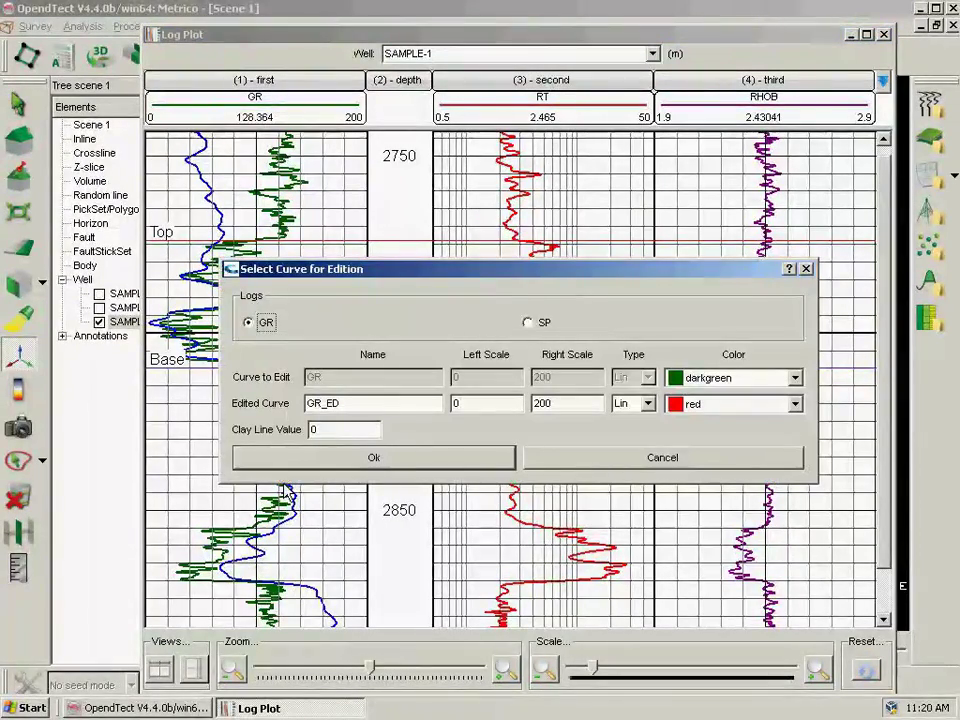
{"action": "left_click_drag", "start_coordinate": [374, 269], "coordinate": [463, 208]}
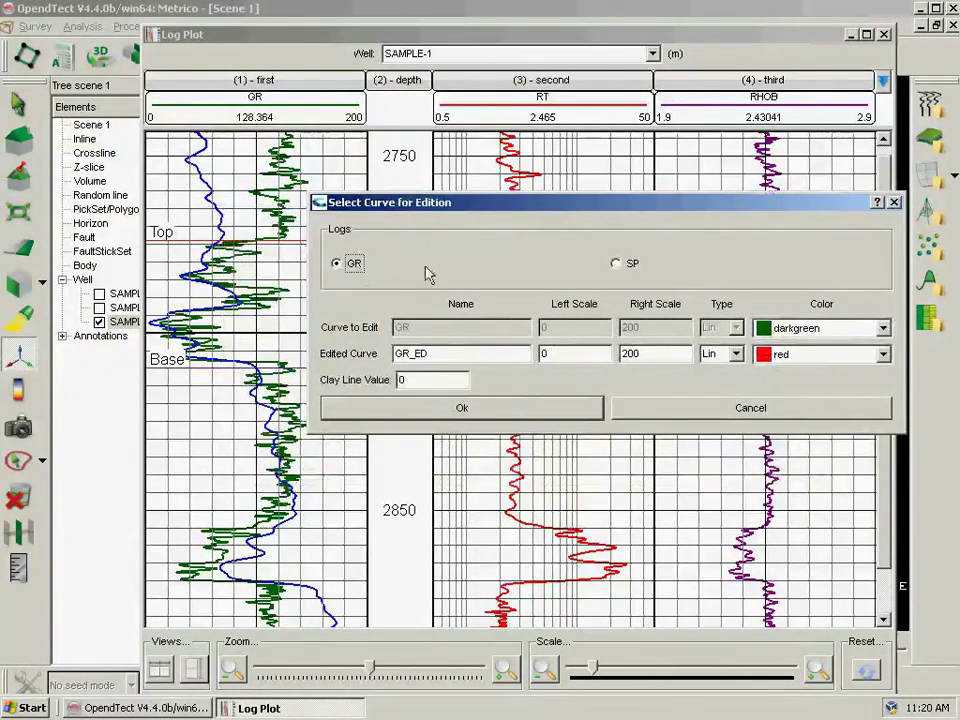
{"action": "left_click", "coordinate": [616, 264]}
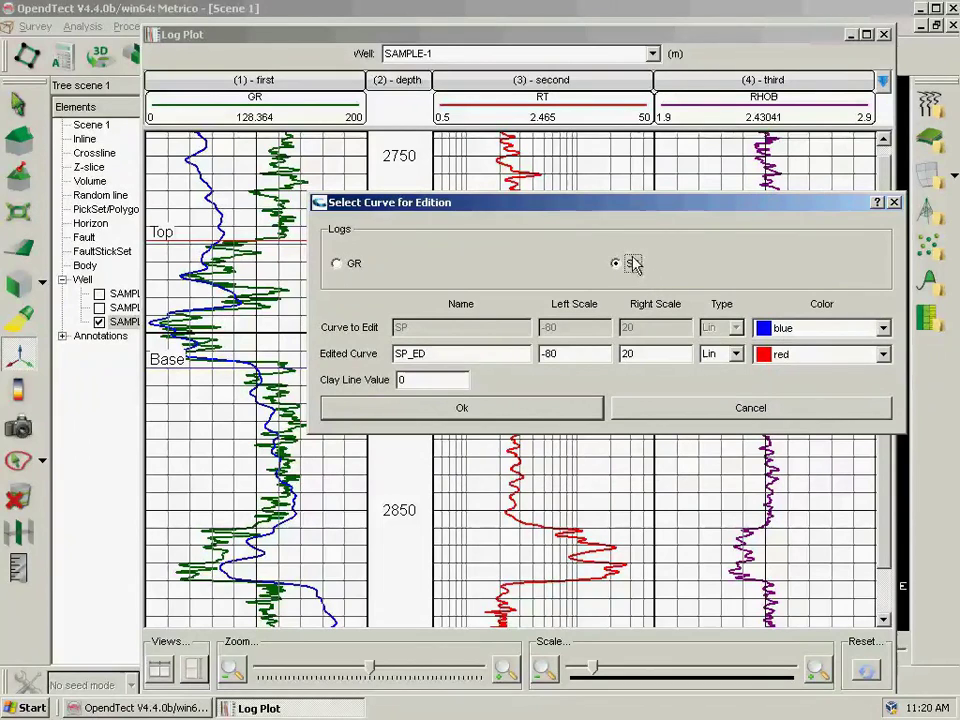
{"action": "left_click", "coordinate": [447, 355]}
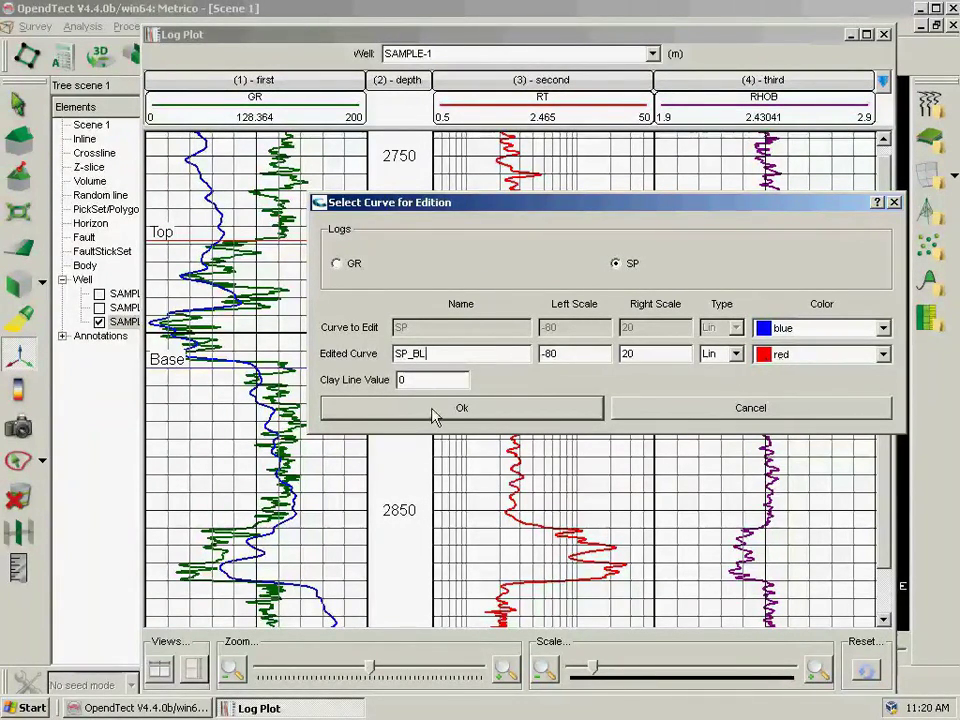
Place SP baseline points from below Base up to the Top marker and save the edited log as SP_BL.
{"action": "left_click", "coordinate": [435, 409]}
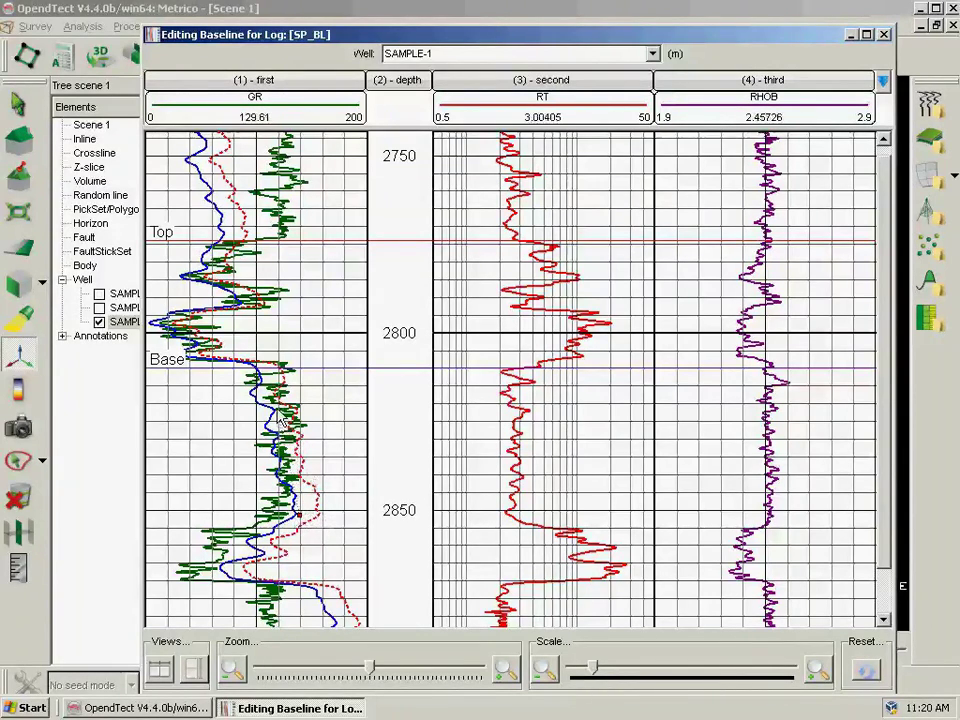
{"action": "left_click", "coordinate": [279, 414]}
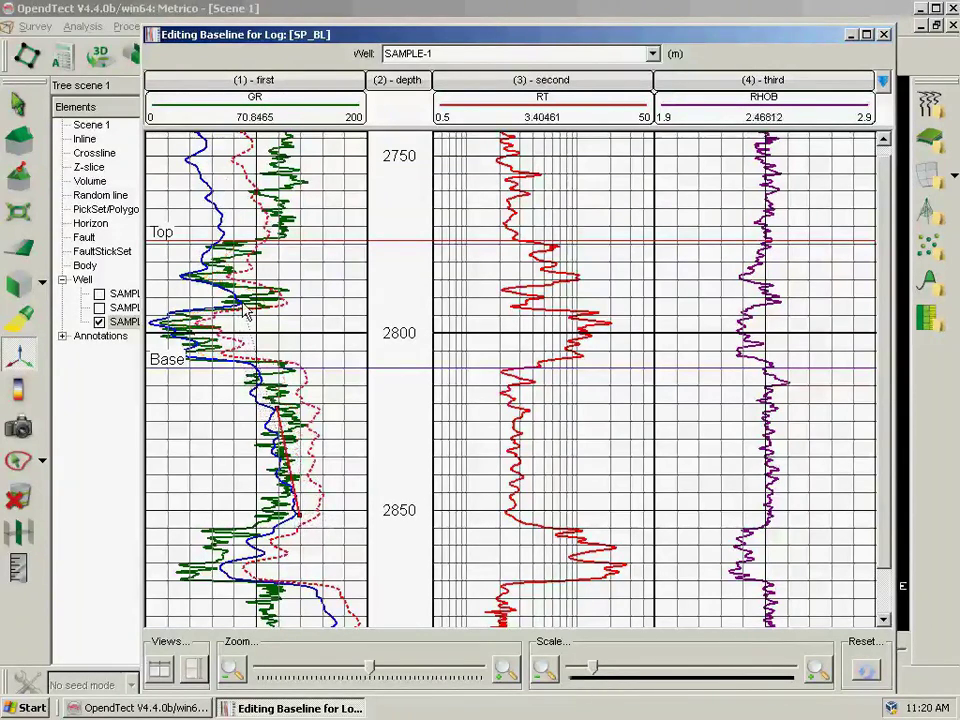
{"action": "left_click", "coordinate": [244, 310]}
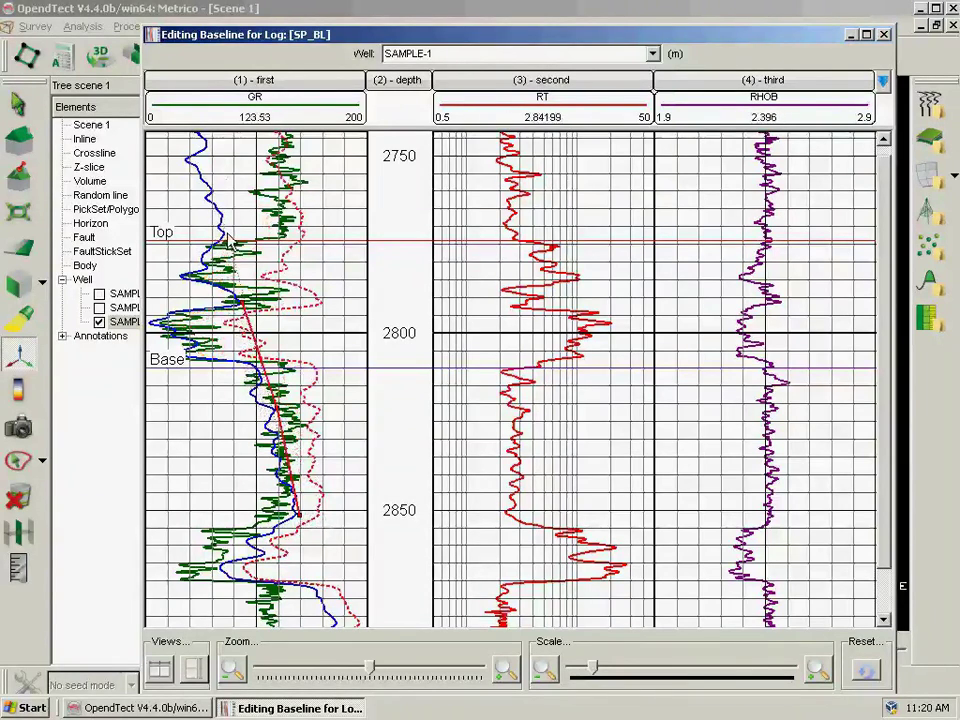
{"action": "left_click", "coordinate": [228, 239]}
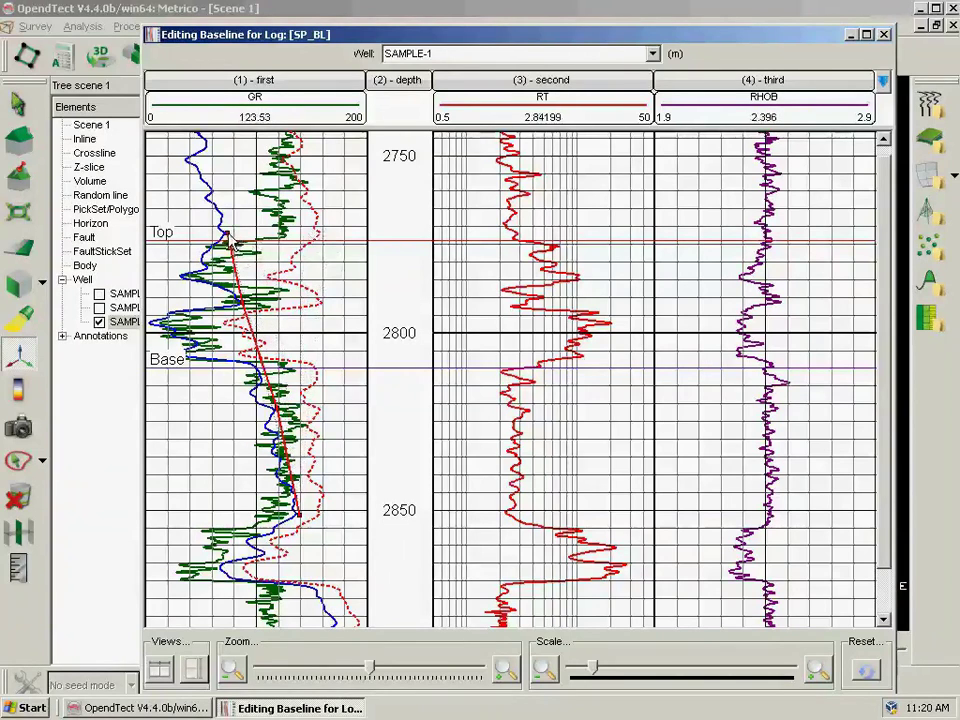
{"action": "left_click", "coordinate": [228, 238], "text": "ctrl"}
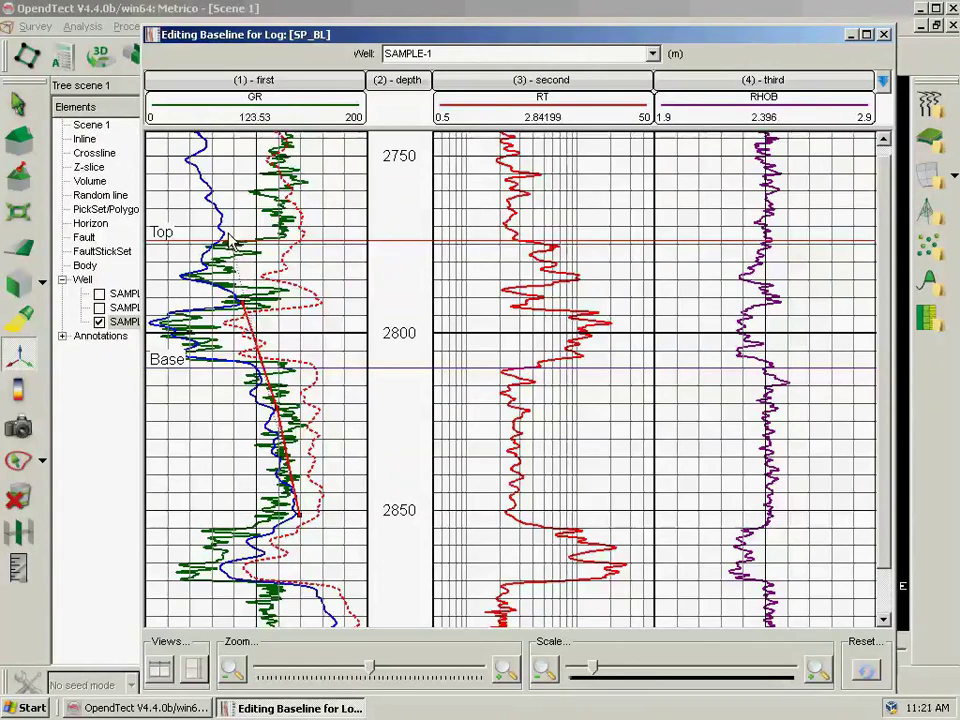
{"action": "left_click", "coordinate": [228, 238]}
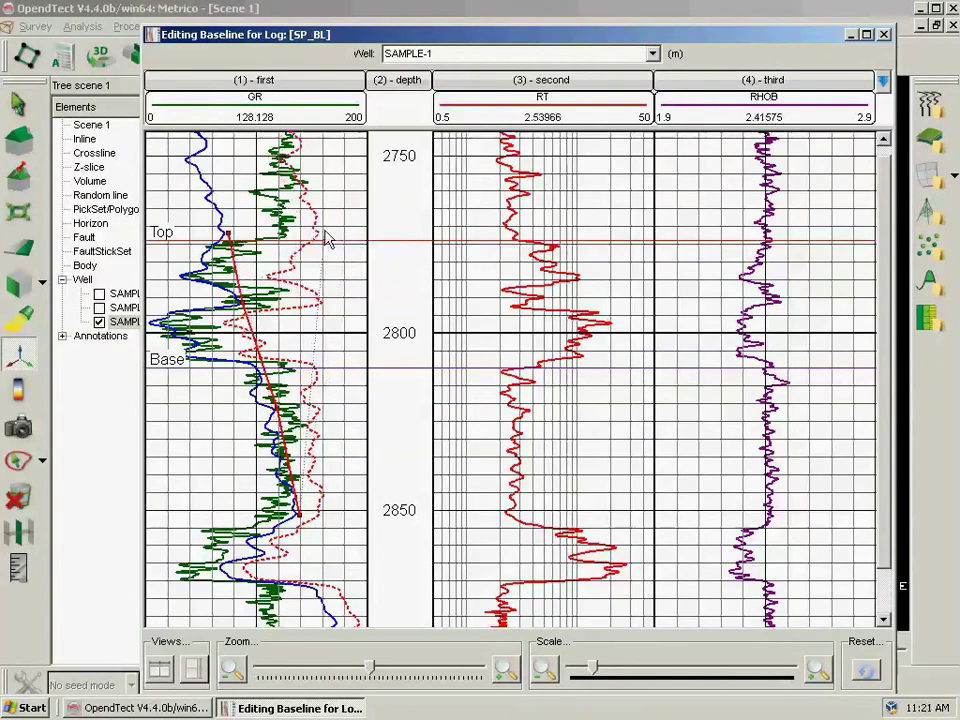
{"action": "right_click", "coordinate": [327, 238]}
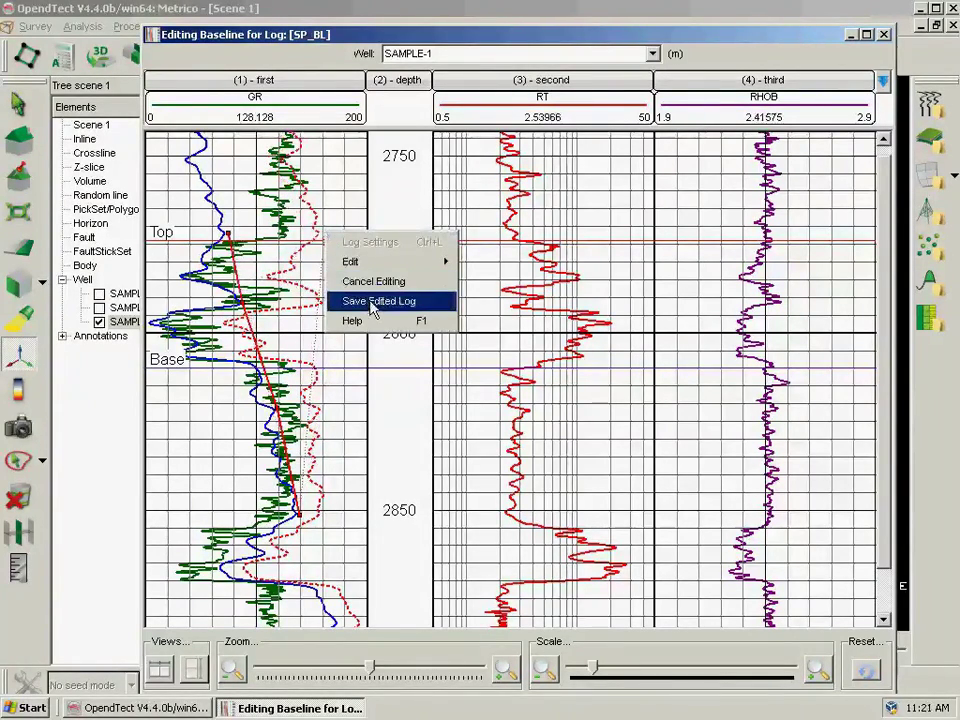
{"action": "left_click", "coordinate": [373, 307]}
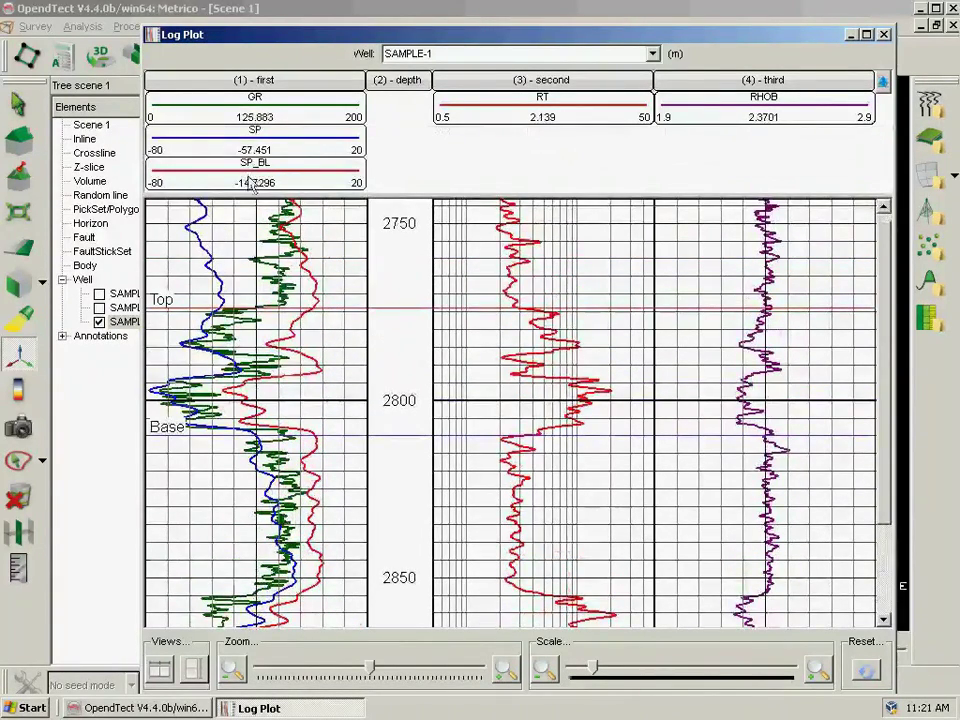
In Log Settings, hide the original SP curve and give SP_BL a blue line.
{"action": "right_click", "coordinate": [397, 270]}
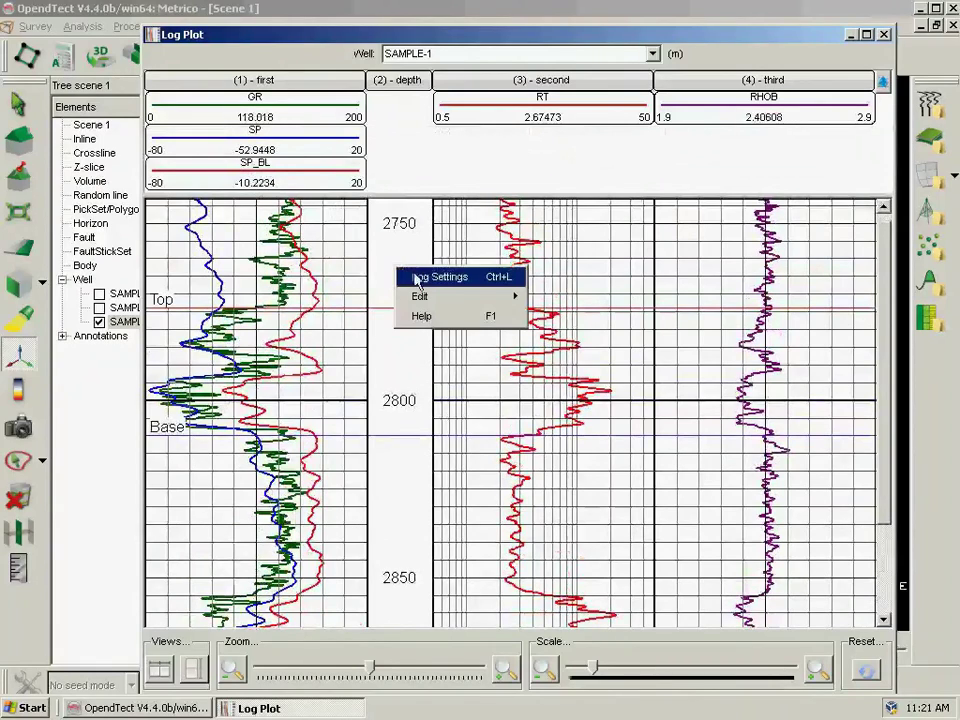
{"action": "left_click", "coordinate": [420, 277]}
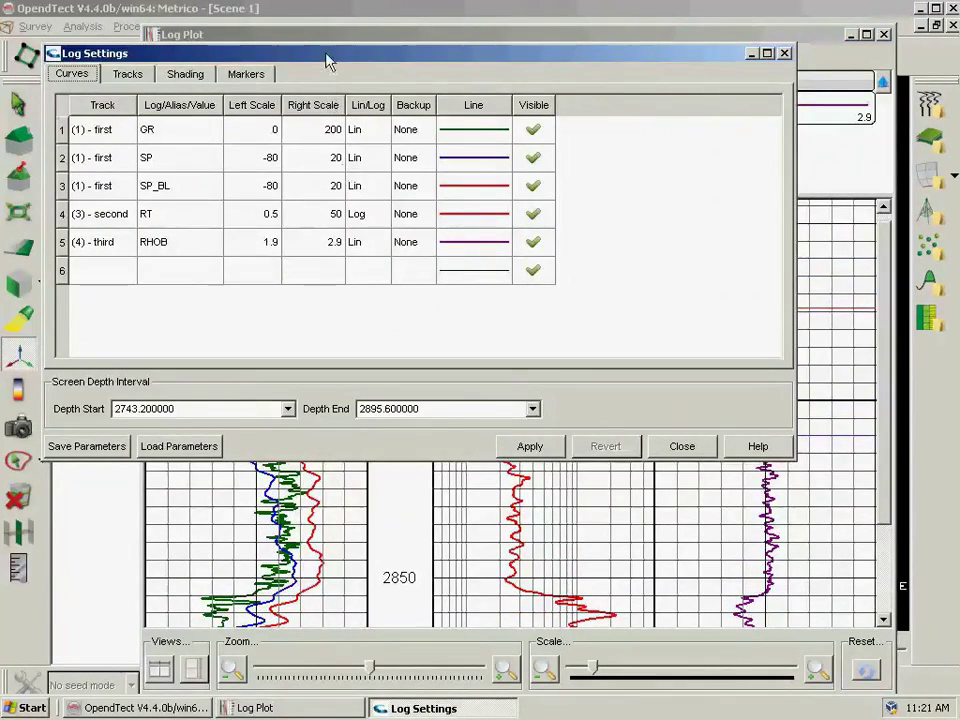
{"action": "left_click_drag", "start_coordinate": [329, 58], "coordinate": [629, 68]}
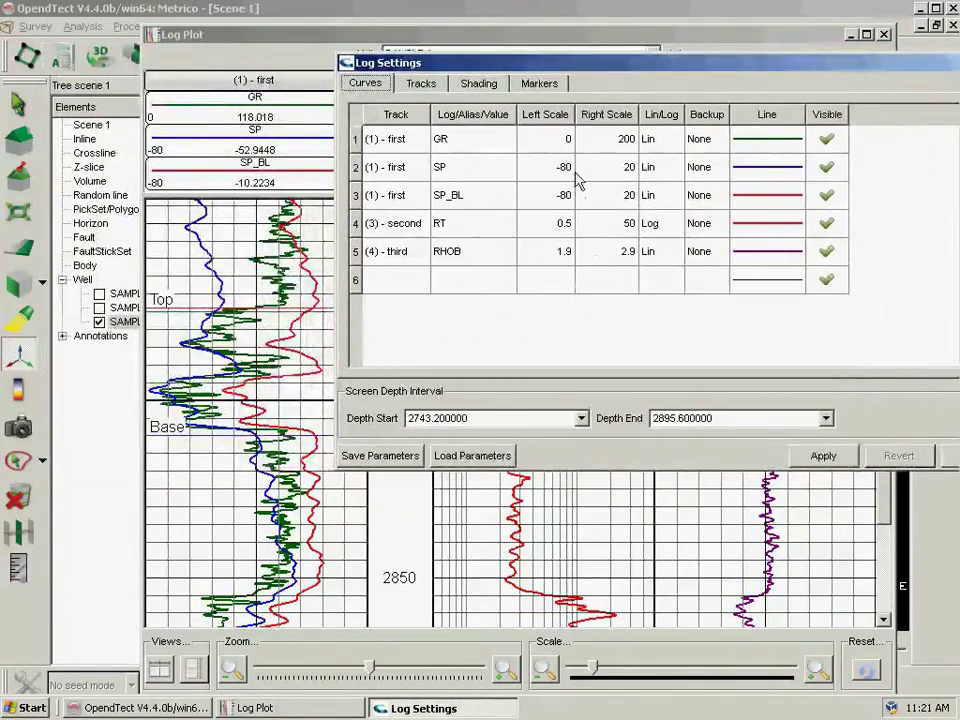
{"action": "left_click", "coordinate": [826, 166]}
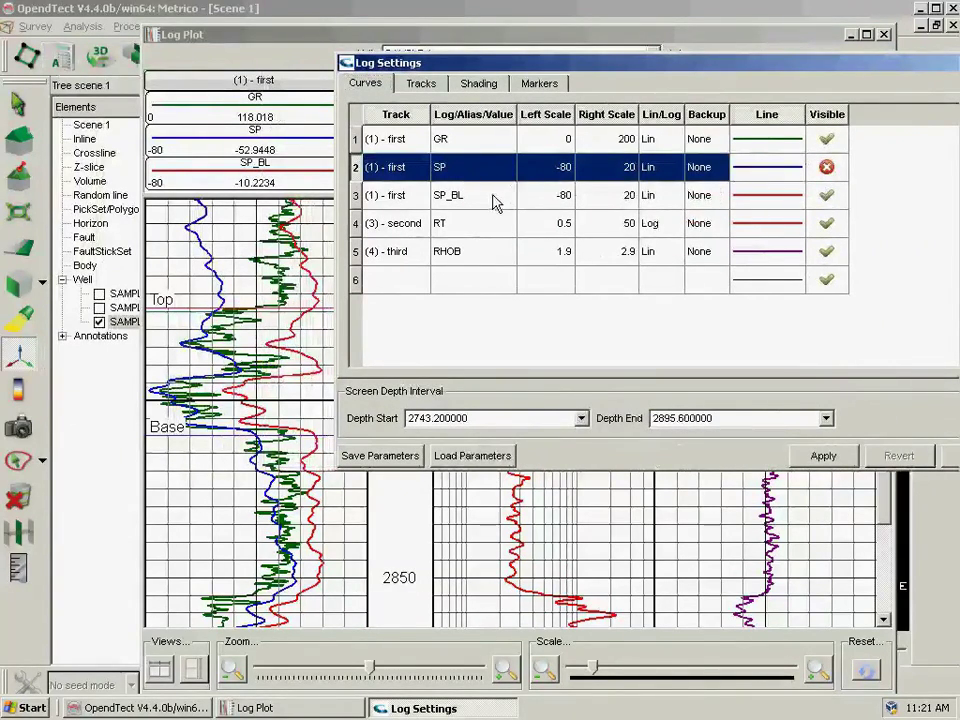
{"action": "left_click", "coordinate": [765, 197]}
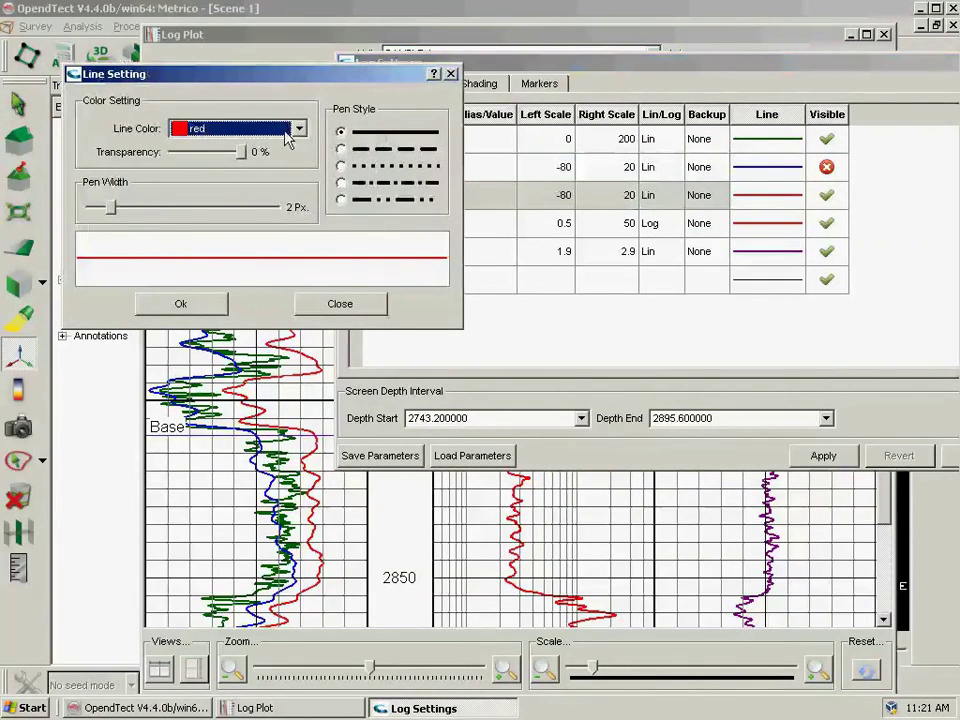
{"action": "scroll", "coordinate": [287, 138], "scroll_direction": "up", "scroll_amount": 2}
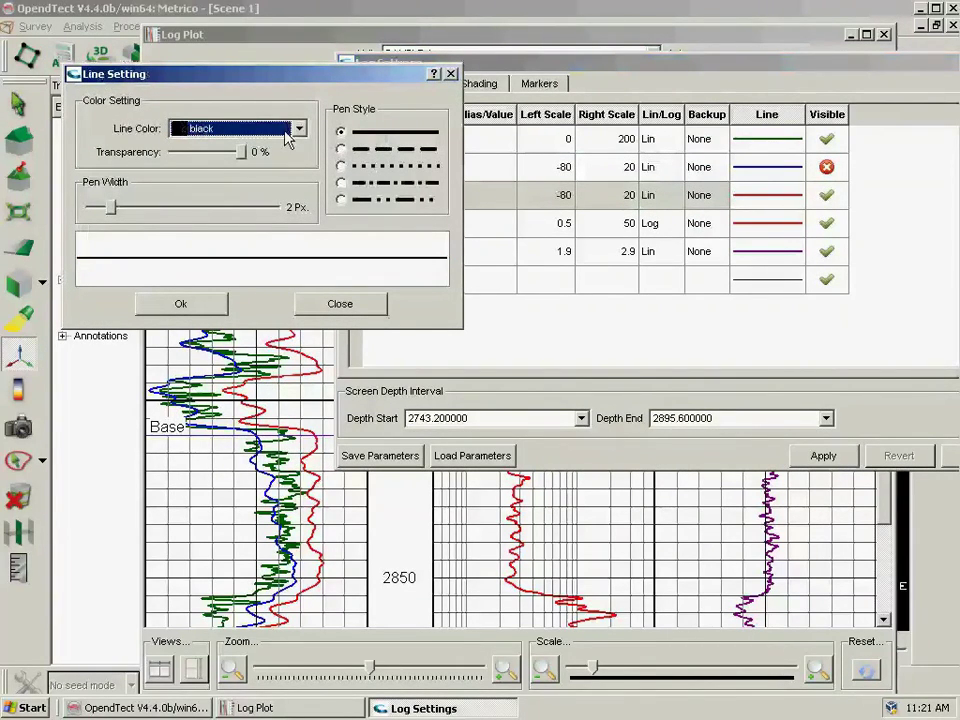
{"action": "left_click", "coordinate": [287, 138]}
{"action": "left_click", "coordinate": [278, 283]}
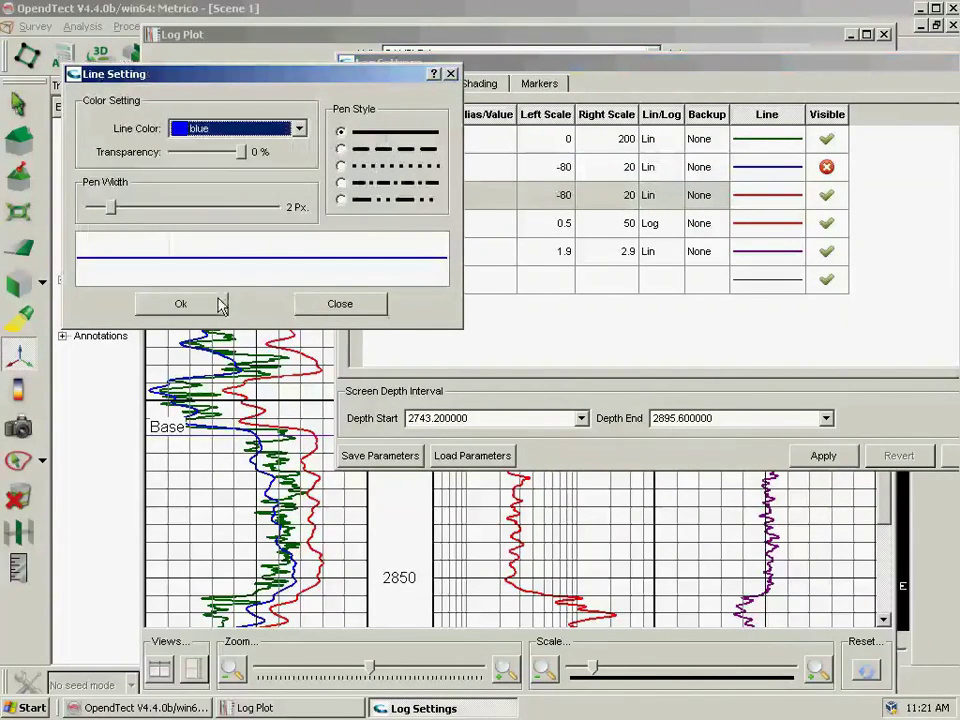
{"action": "left_click", "coordinate": [215, 304]}
{"action": "left_click", "coordinate": [822, 456]}
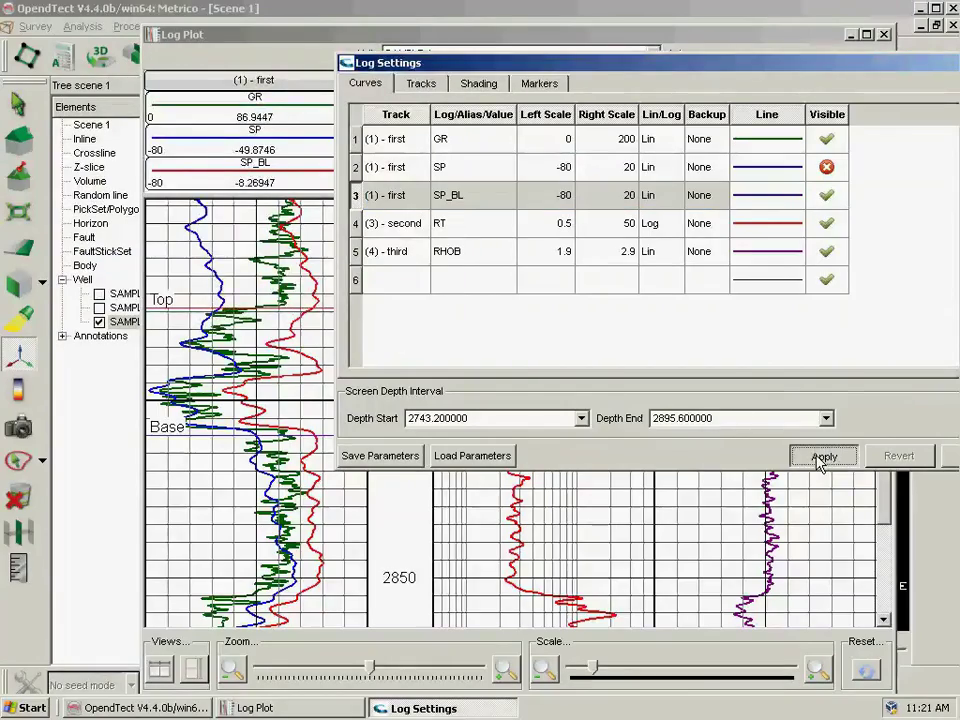
{"action": "left_click", "coordinate": [945, 455]}
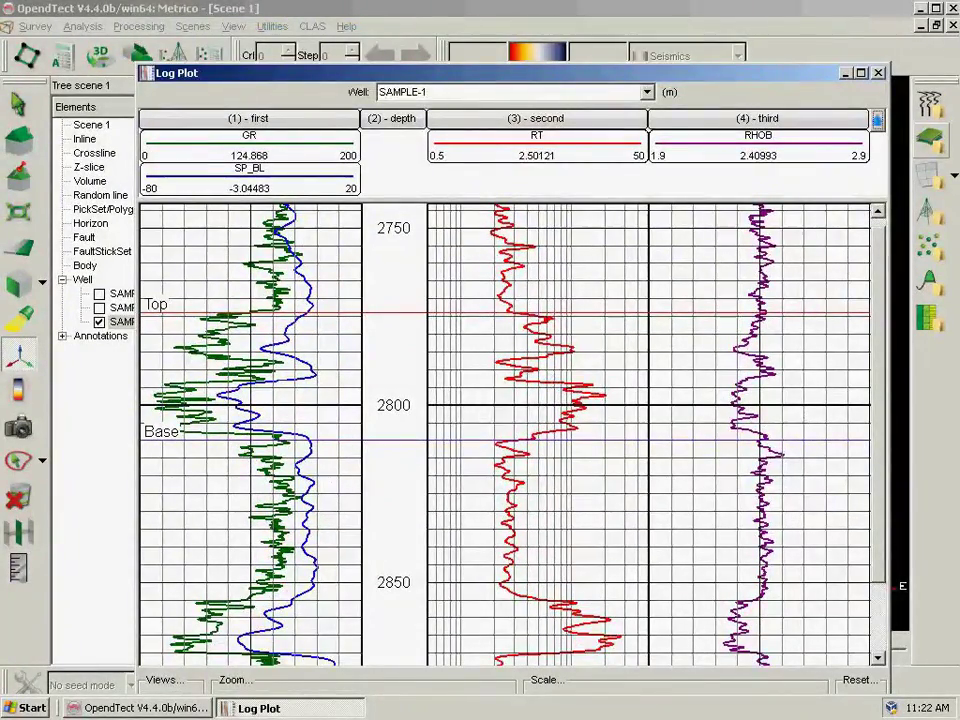
Open the CLAS Temperature Curve calculator and set the temperature unit to °F.
{"action": "left_click", "coordinate": [312, 30]}
{"action": "mouse_move", "coordinate": [358, 88]}
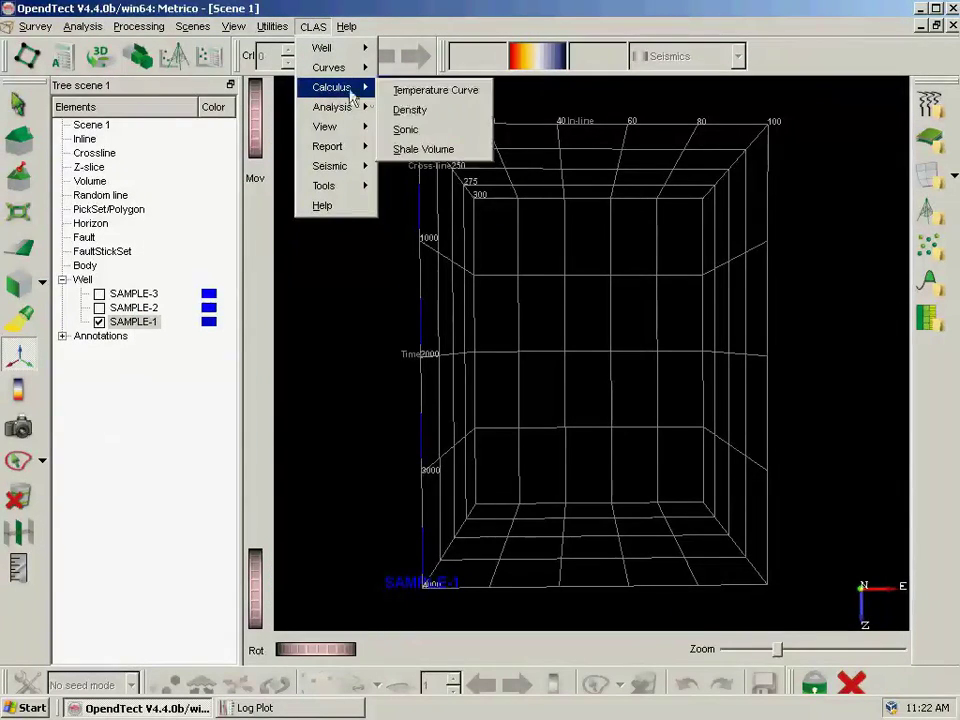
{"action": "left_click", "coordinate": [414, 94]}
{"action": "left_click_drag", "start_coordinate": [408, 118], "coordinate": [502, 116]}
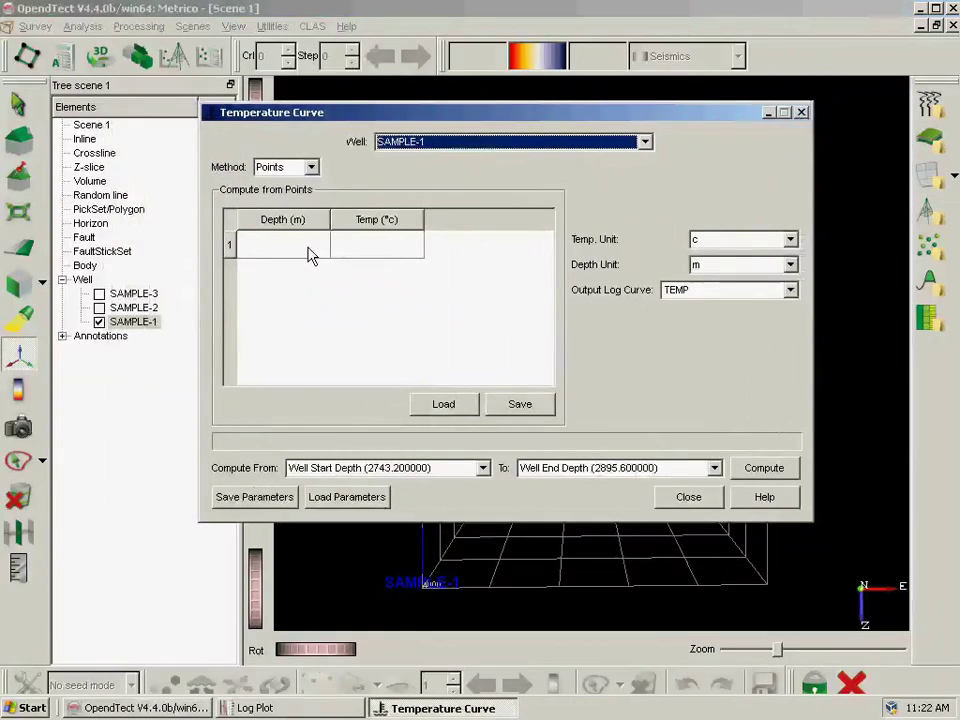
{"action": "left_click", "coordinate": [709, 241]}
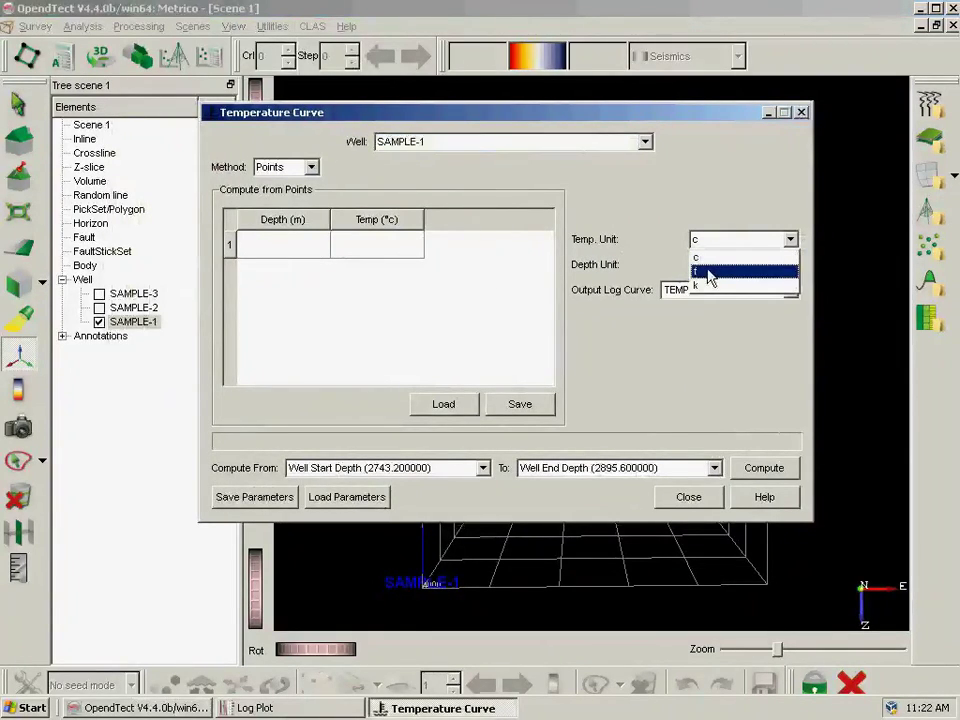
{"action": "left_click", "coordinate": [709, 272]}
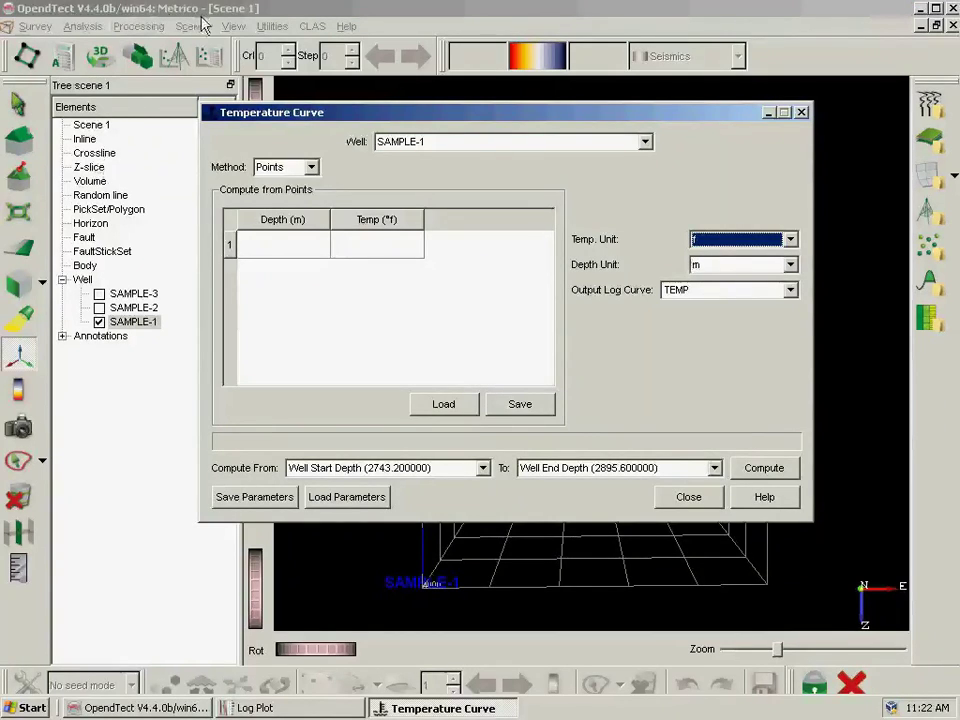
Enter points 0 m at 80 °F and 2895.6 m at 165 °F, then compute the TEMP1 curve.
{"action": "double_click", "coordinate": [306, 247]}
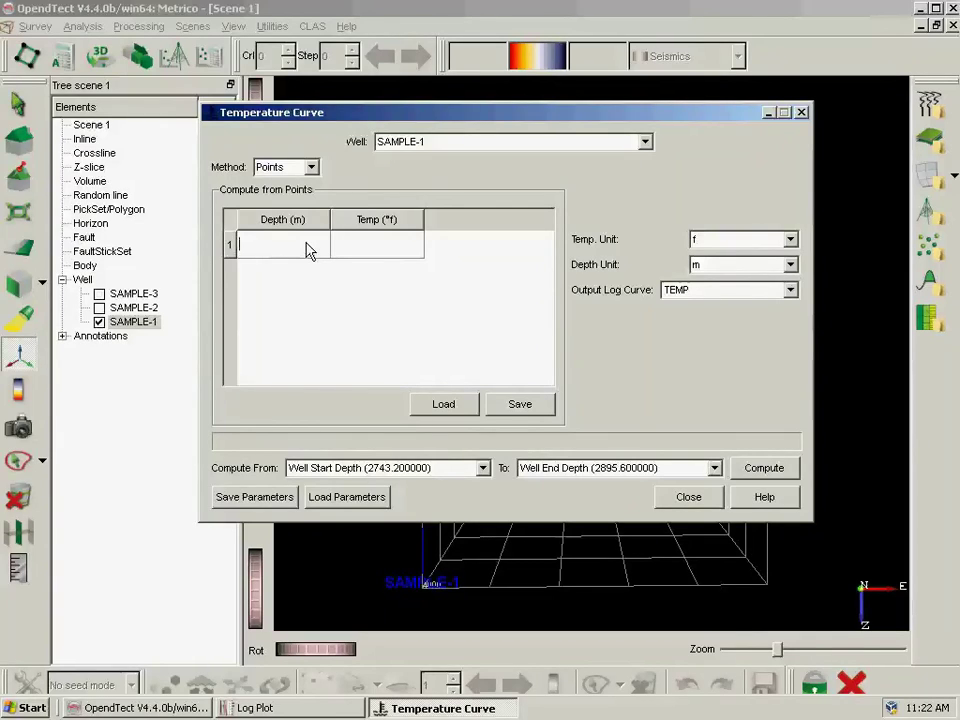
{"action": "type", "text": "0"}
{"action": "left_click", "coordinate": [378, 258]}
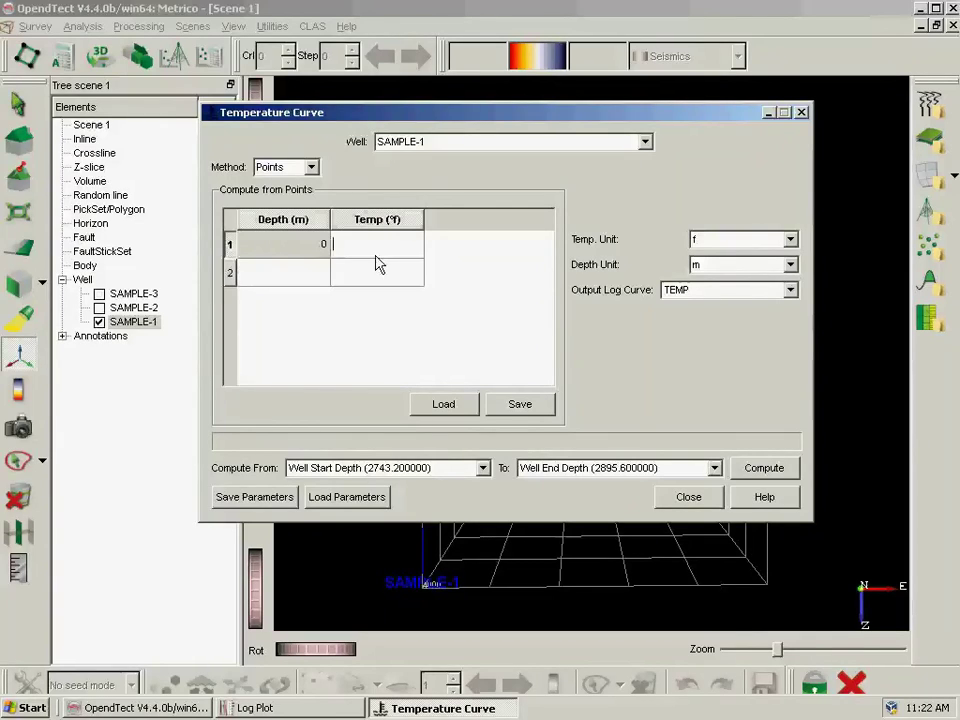
{"action": "double_click", "coordinate": [385, 254]}
{"action": "type", "text": "80"}
{"action": "double_click", "coordinate": [305, 278]}
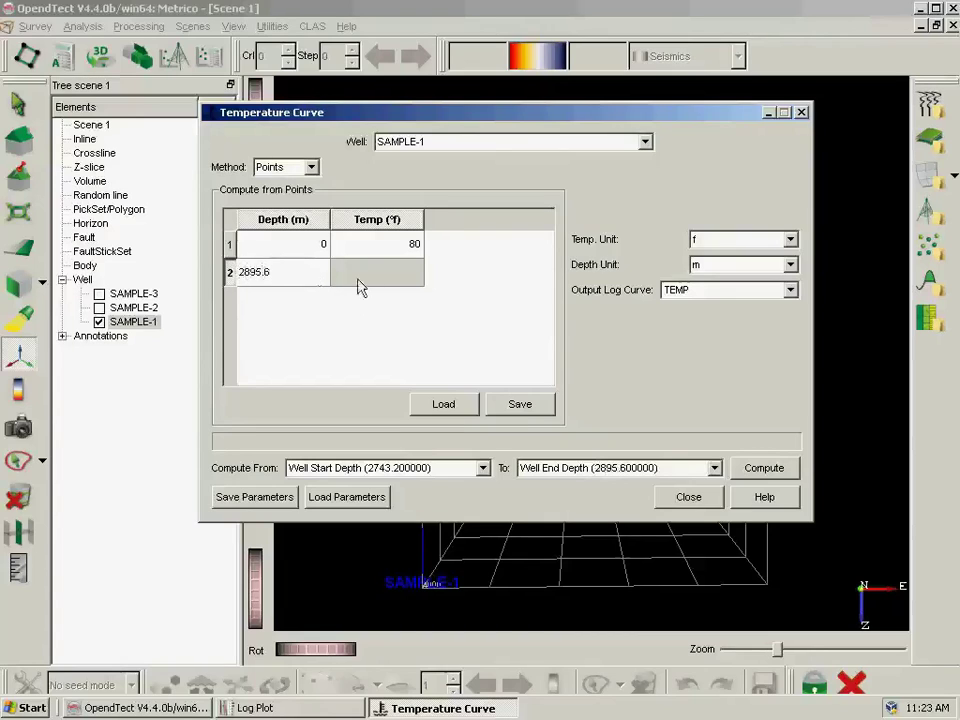
{"action": "left_click", "coordinate": [366, 282]}
{"action": "type", "text": "165"}
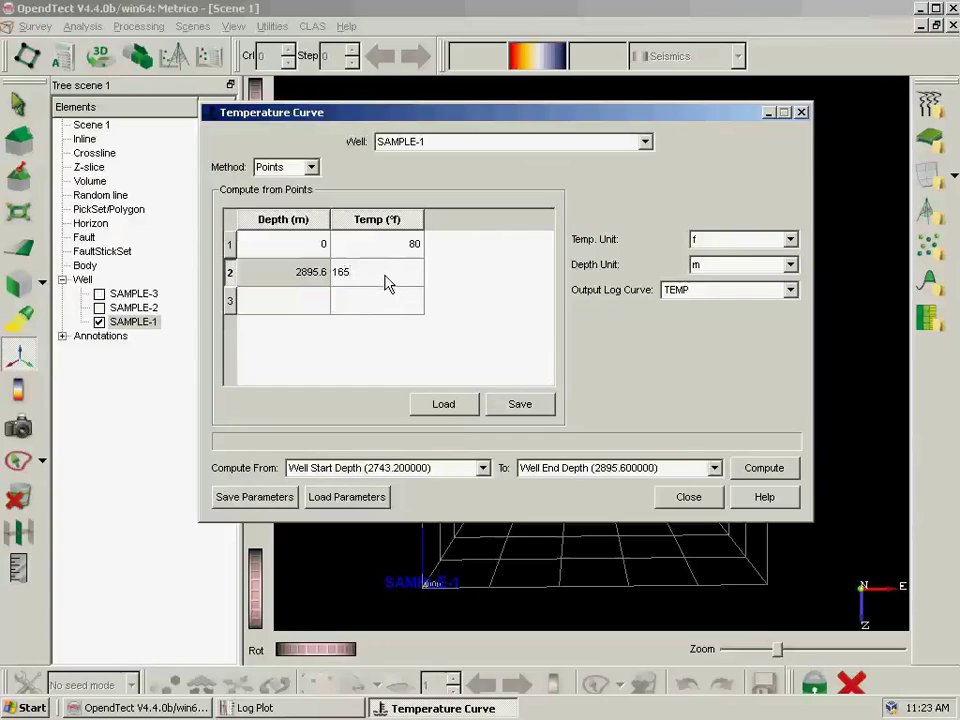
{"action": "left_click", "coordinate": [722, 292]}
{"action": "left_click", "coordinate": [764, 470]}
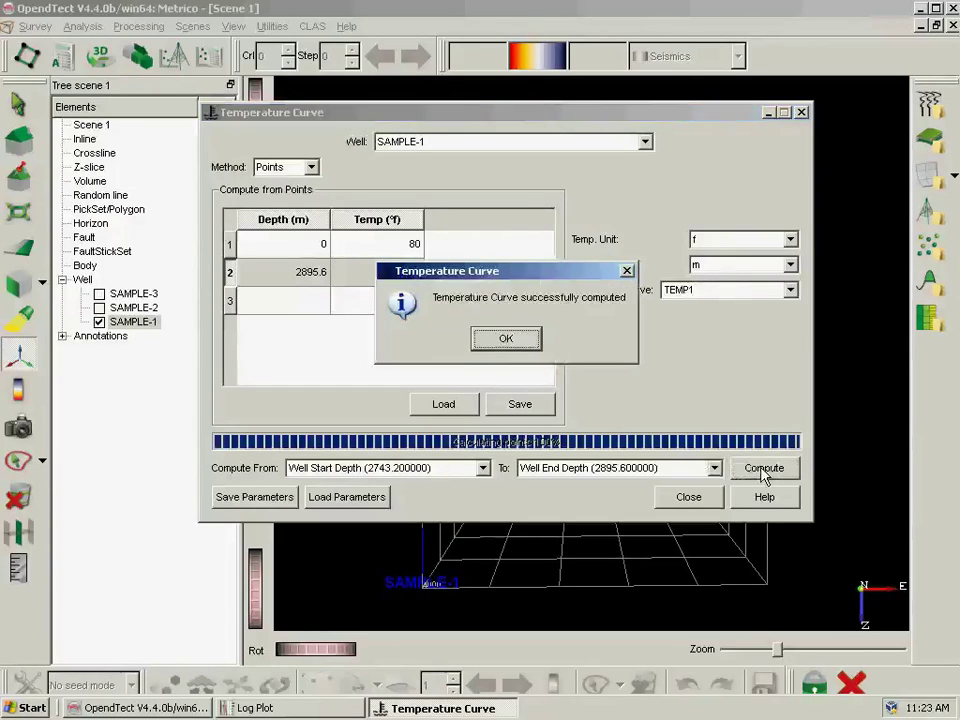
{"action": "left_click", "coordinate": [507, 339]}
{"action": "left_click", "coordinate": [686, 497]}
Add a TEMP1 curve row in track (1) - first with scale 140 to 170 in Log Settings.
{"action": "left_click", "coordinate": [300, 708]}
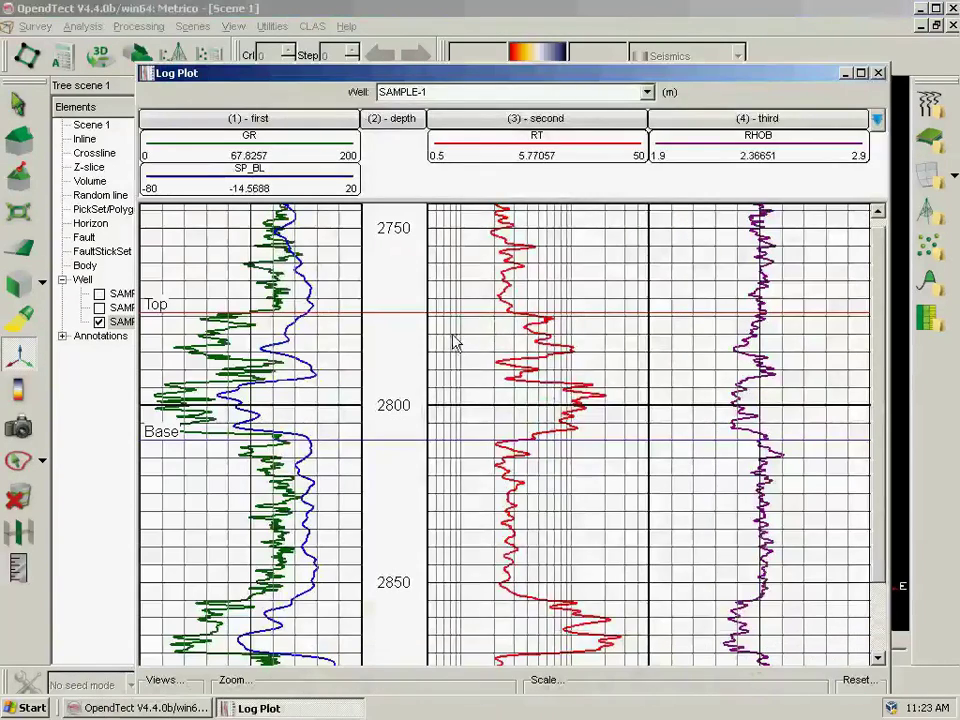
{"action": "right_click", "coordinate": [480, 340]}
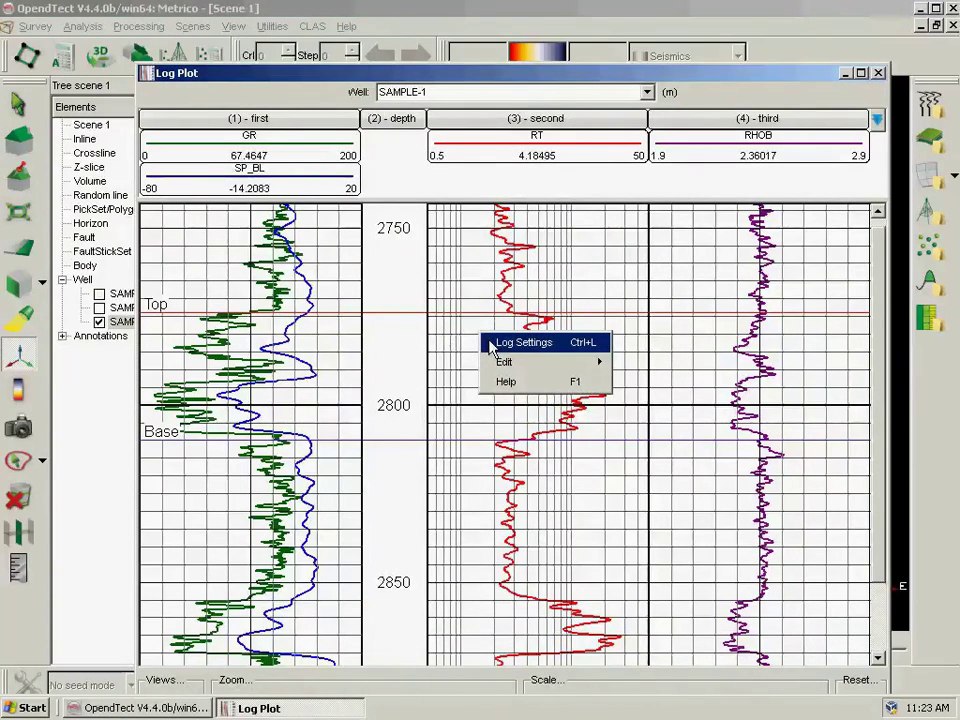
{"action": "left_click", "coordinate": [491, 343]}
{"action": "left_click", "coordinate": [240, 395]}
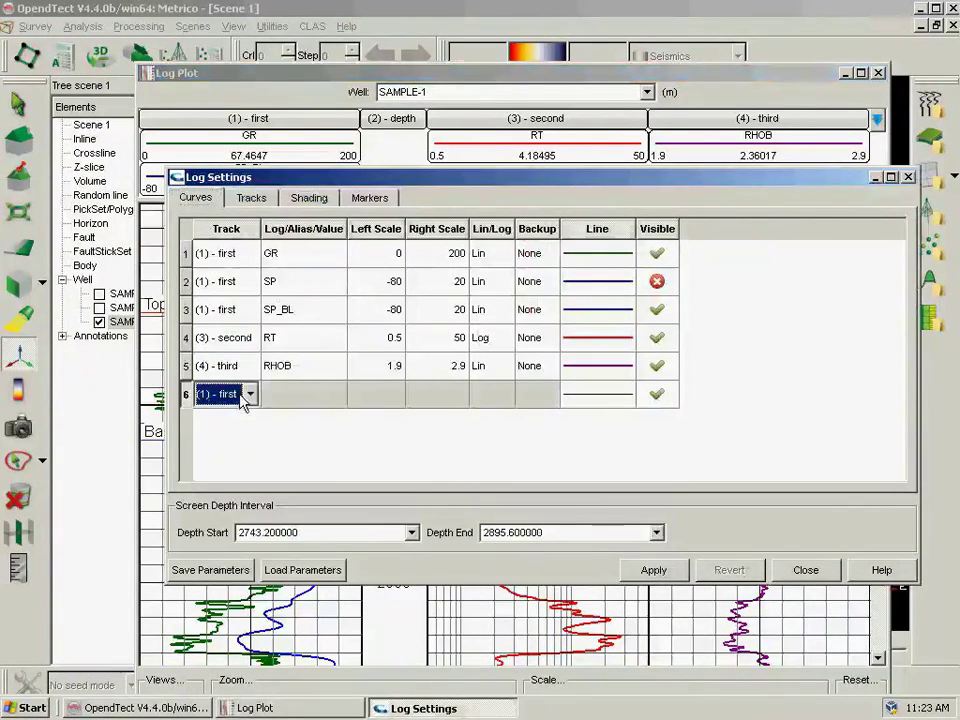
{"action": "left_click", "coordinate": [288, 396]}
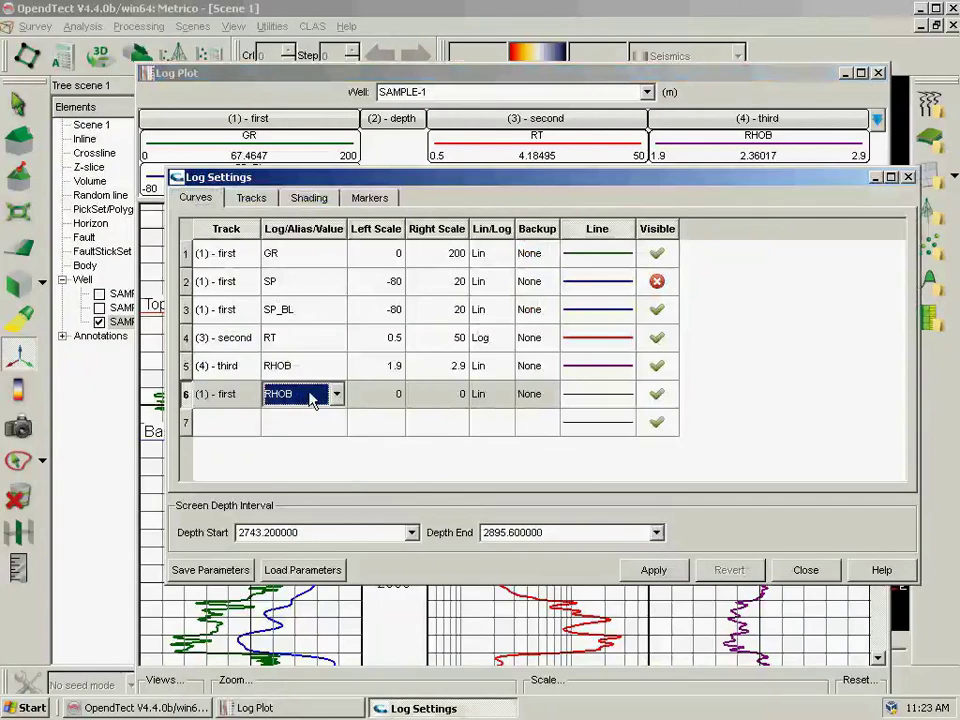
{"action": "left_click", "coordinate": [311, 399]}
{"action": "scroll", "coordinate": [280, 500], "scroll_direction": "down", "scroll_amount": 2}
{"action": "left_click", "coordinate": [279, 553]}
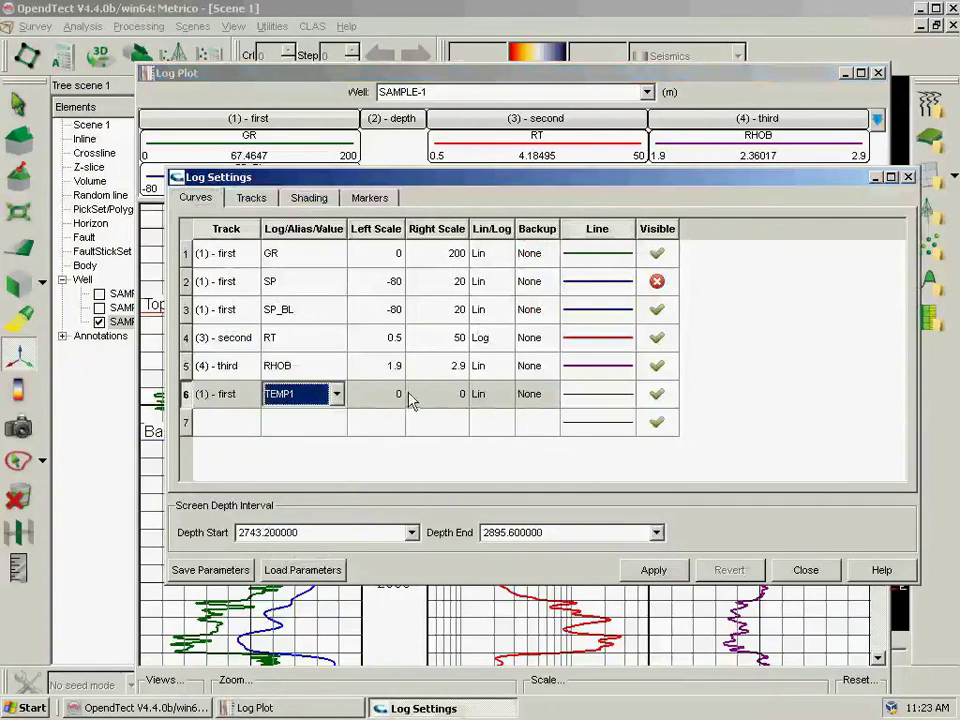
{"action": "left_click", "coordinate": [397, 399]}
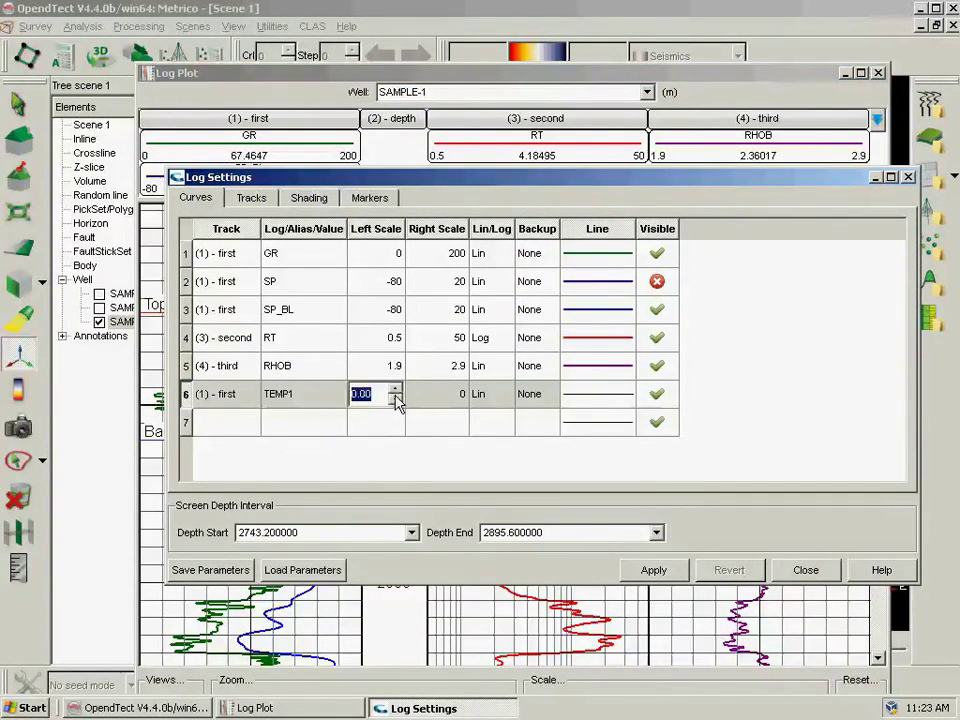
{"action": "left_click", "coordinate": [461, 399]}
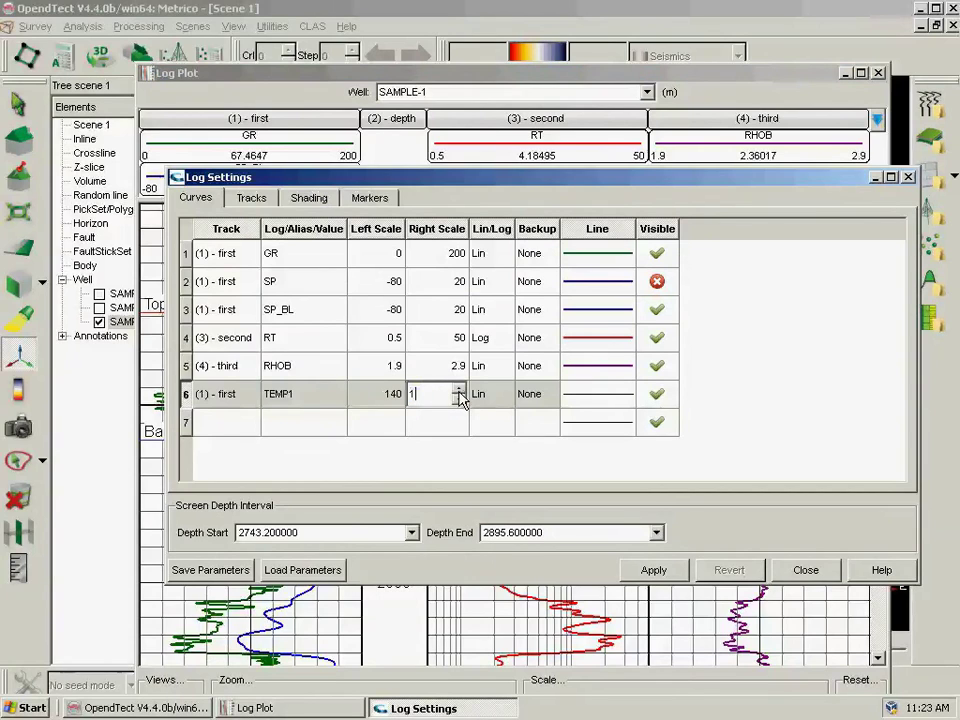
Give the TEMP1 curve a firebrick 2 px line and apply it to the log plot.
{"action": "left_click", "coordinate": [594, 399]}
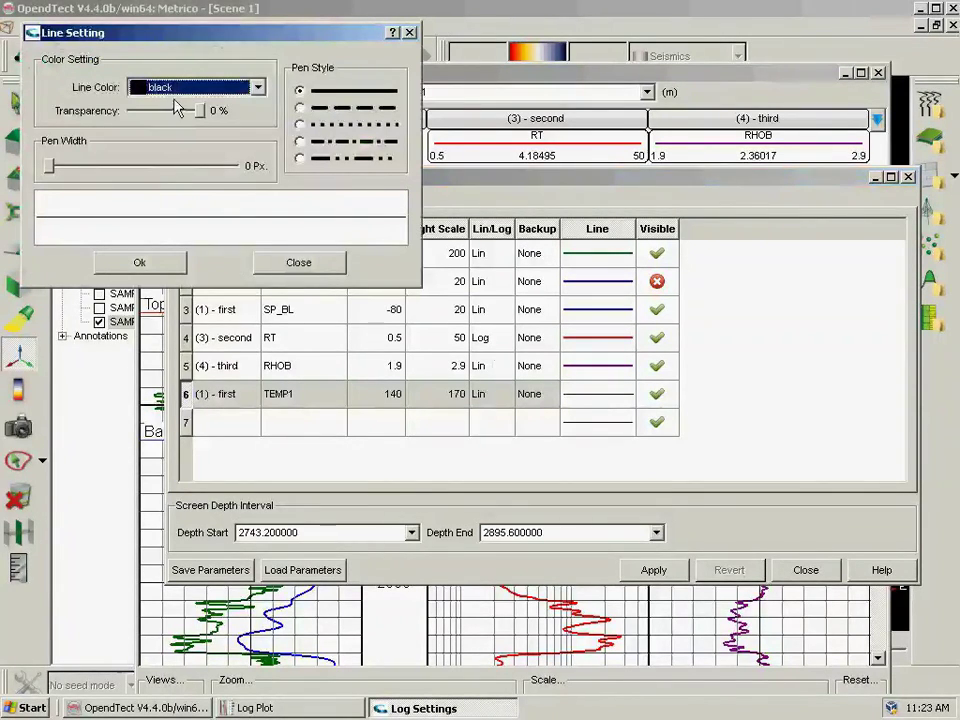
{"action": "left_click", "coordinate": [130, 86]}
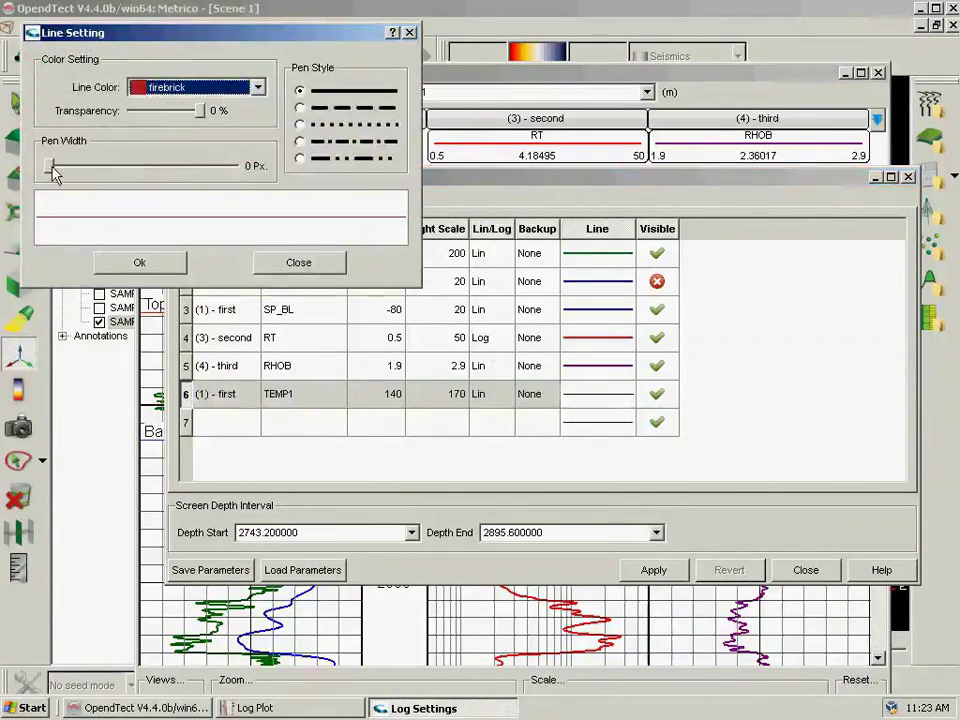
{"action": "left_click_drag", "start_coordinate": [48, 166], "coordinate": [66, 169]}
{"action": "left_click", "coordinate": [136, 262]}
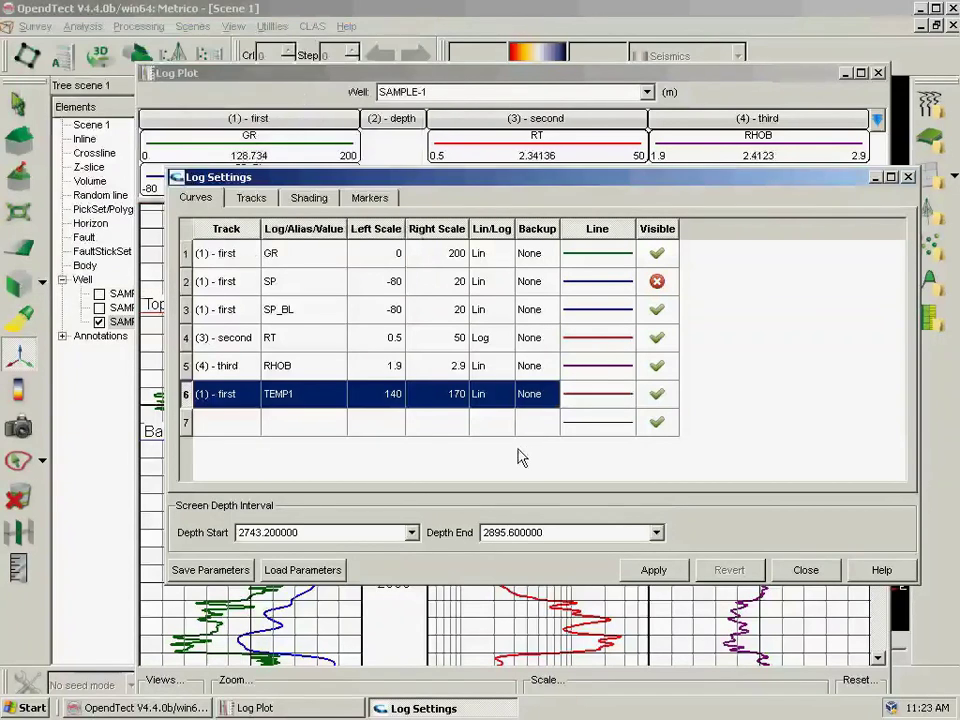
{"action": "left_click", "coordinate": [653, 570]}
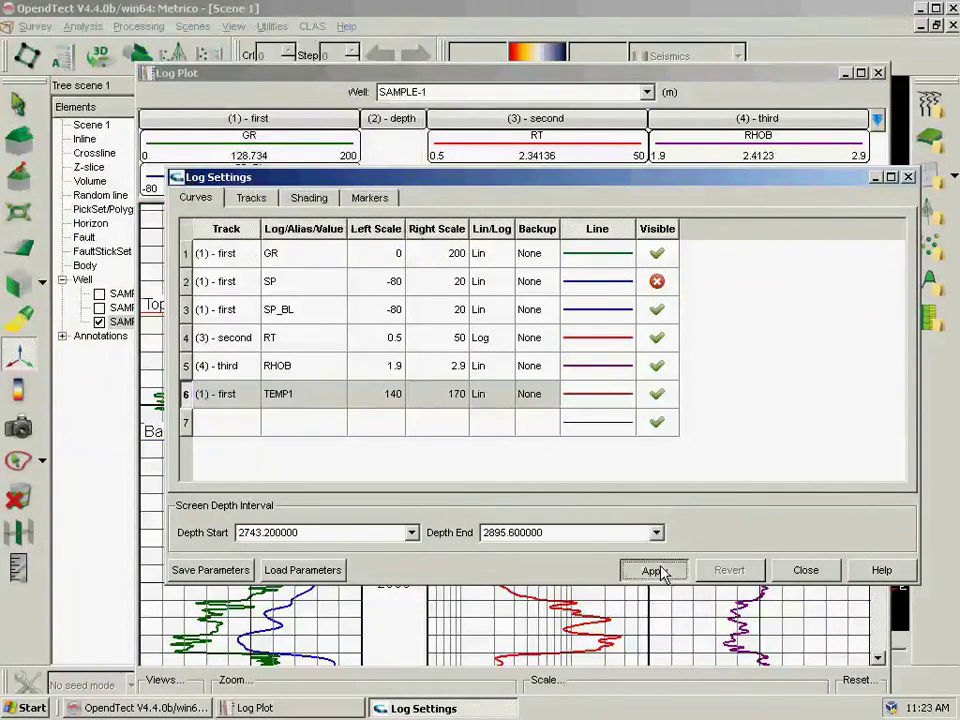
{"action": "left_click_drag", "start_coordinate": [439, 191], "coordinate": [724, 183]}
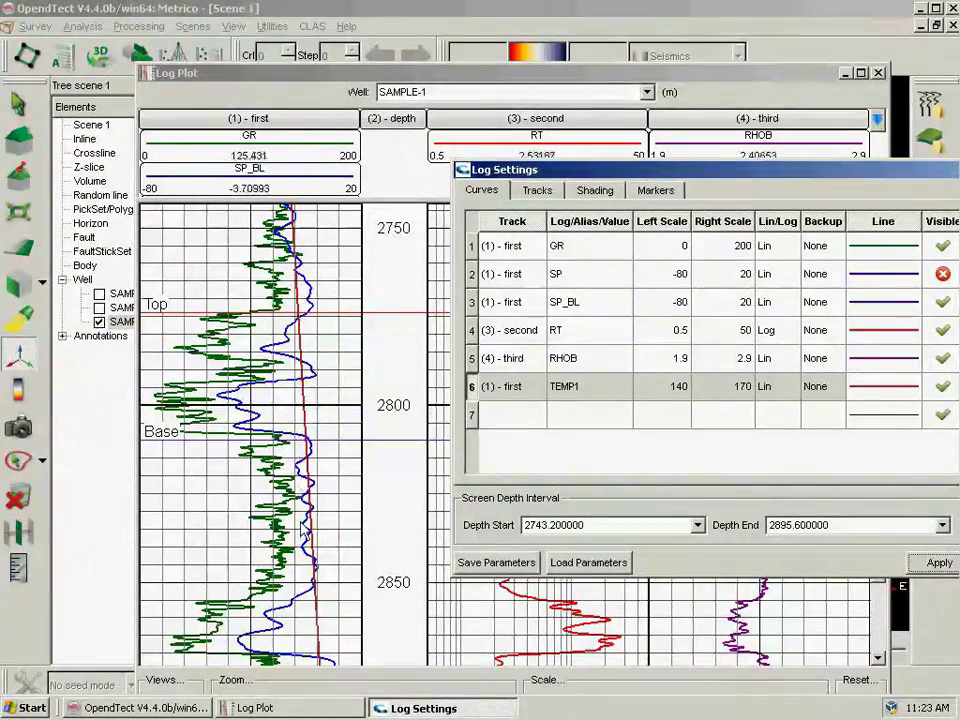
{"action": "left_click_drag", "start_coordinate": [710, 170], "coordinate": [443, 155]}
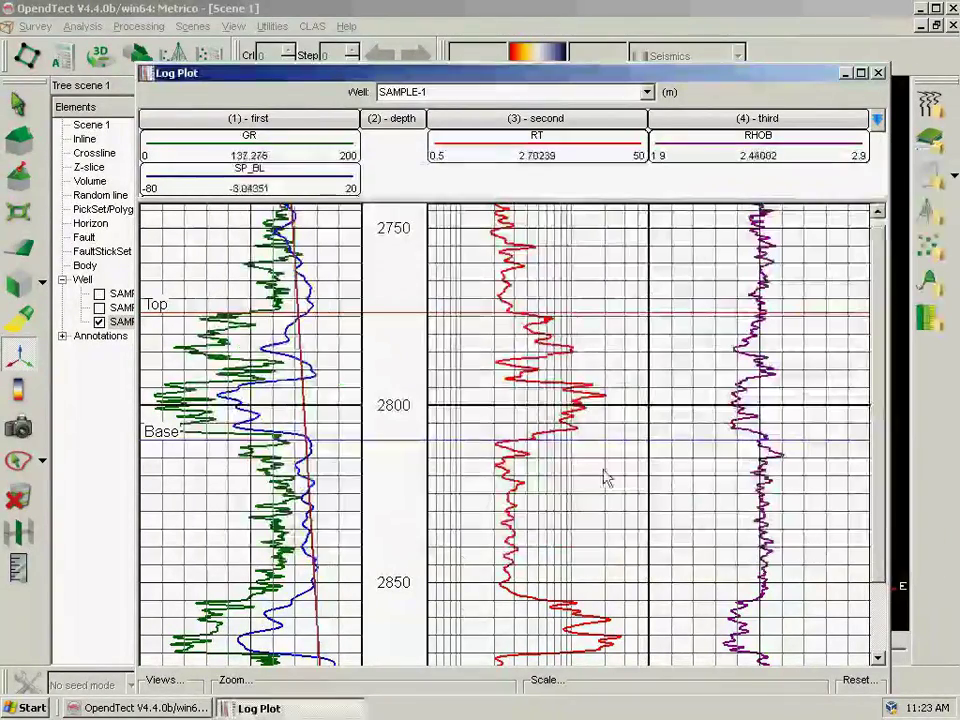
{"action": "left_click", "coordinate": [823, 550]}
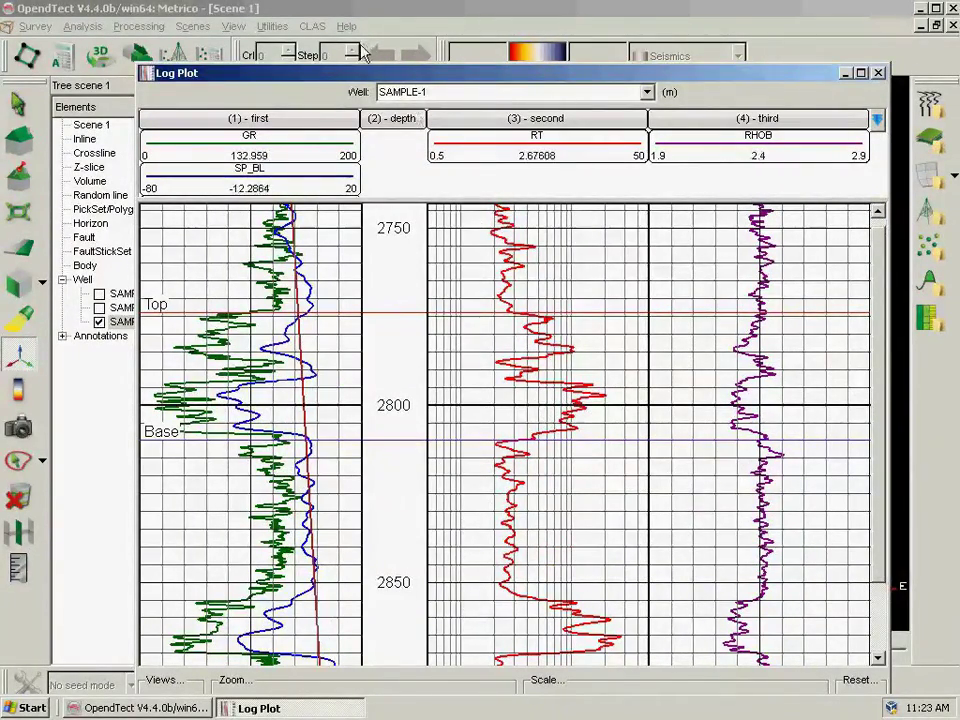
In the Shale Volume calculator, enable GR with curve GR, clean 10, shale 135, Steiber expression.
{"action": "left_click", "coordinate": [311, 28]}
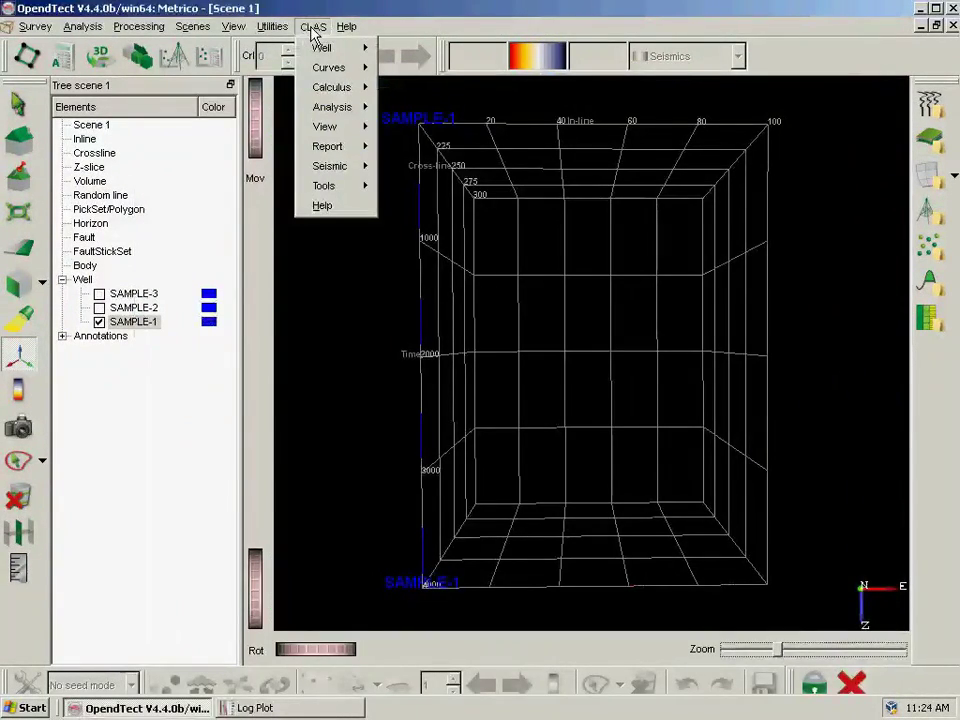
{"action": "mouse_move", "coordinate": [343, 88]}
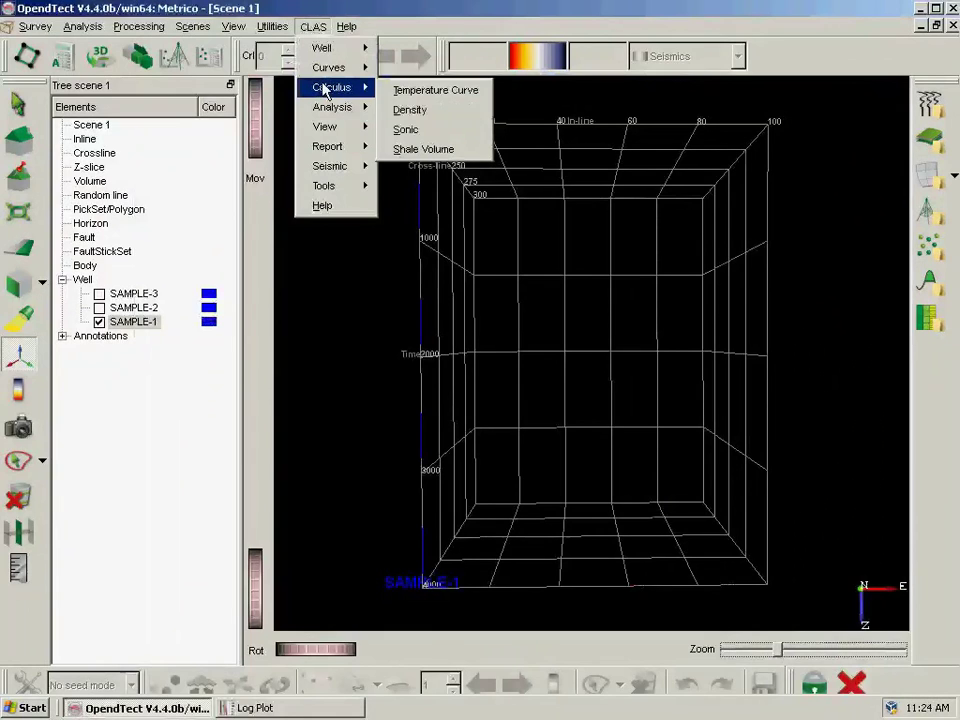
{"action": "left_click", "coordinate": [435, 150]}
{"action": "left_click_drag", "start_coordinate": [360, 52], "coordinate": [448, 82]}
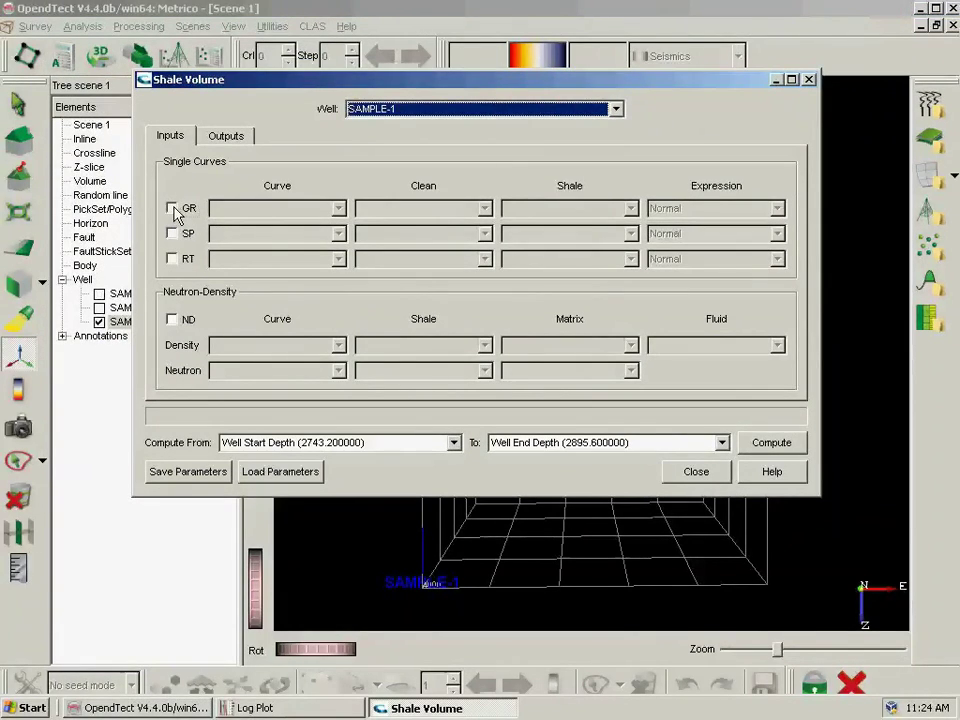
{"action": "left_click", "coordinate": [174, 210]}
{"action": "left_click", "coordinate": [265, 214]}
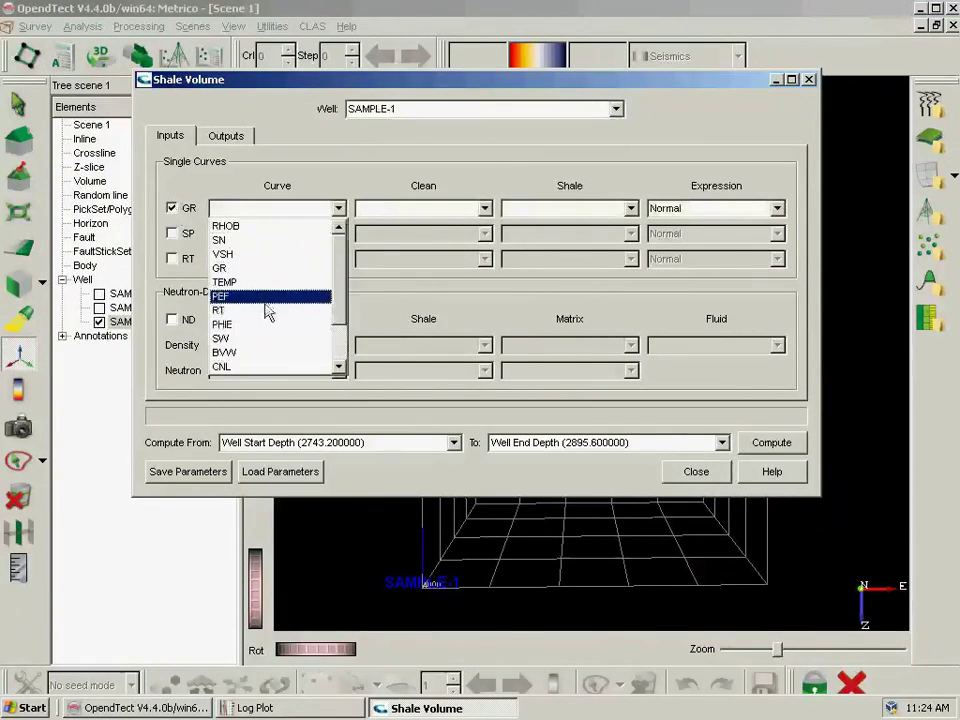
{"action": "left_click", "coordinate": [255, 268]}
{"action": "left_click", "coordinate": [396, 212]}
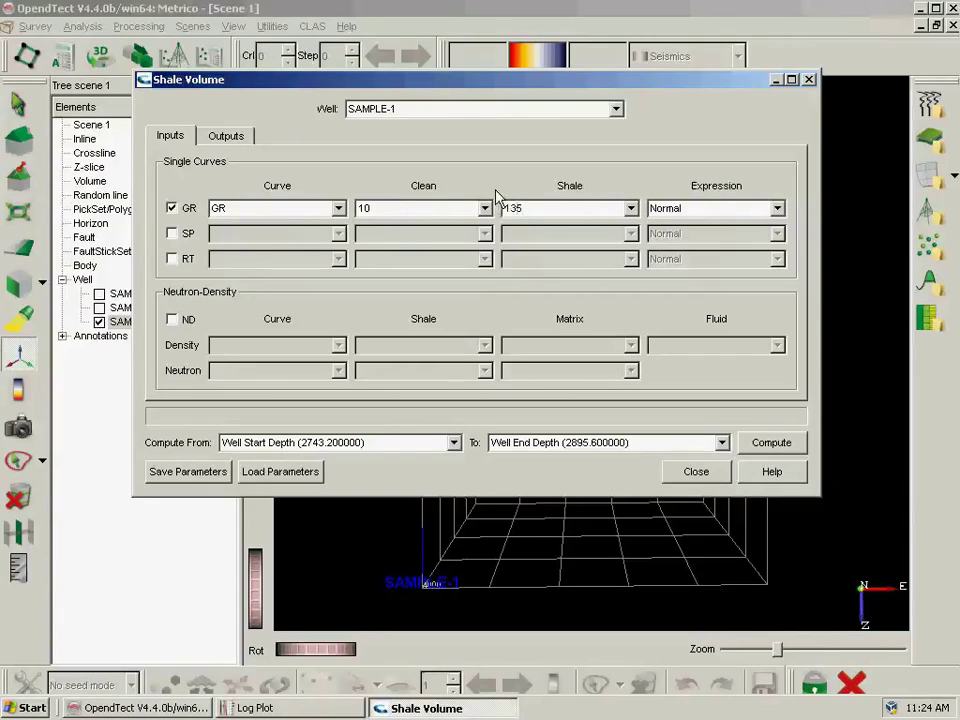
{"action": "left_click", "coordinate": [720, 209]}
{"action": "left_click", "coordinate": [716, 257]}
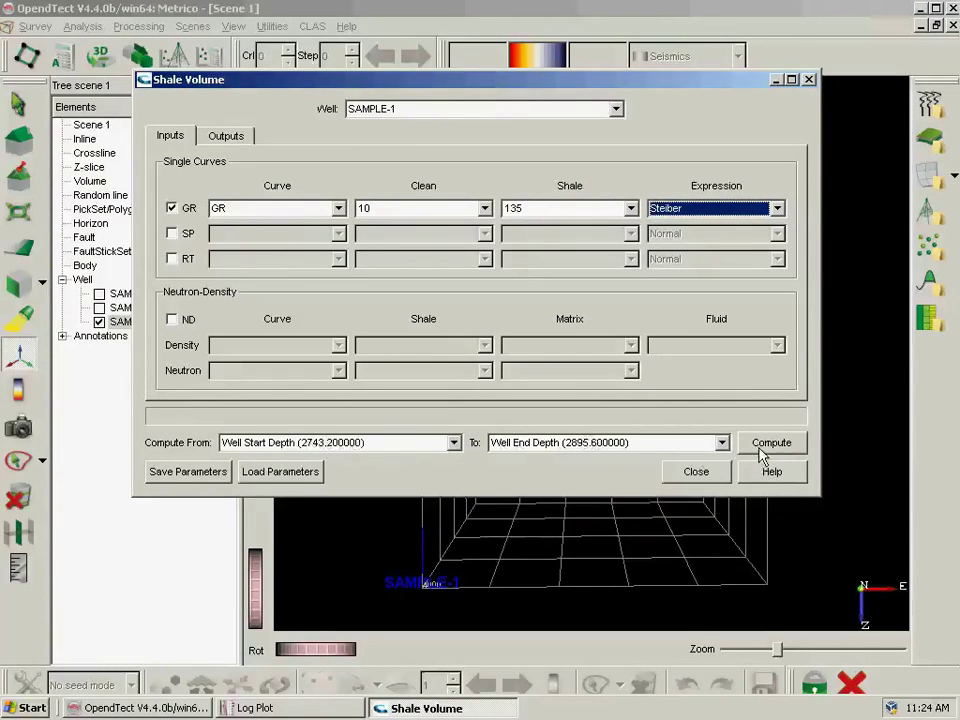
Set the VSHGR output unit to decimal and compute the shale volume curves.
{"action": "left_click", "coordinate": [228, 138]}
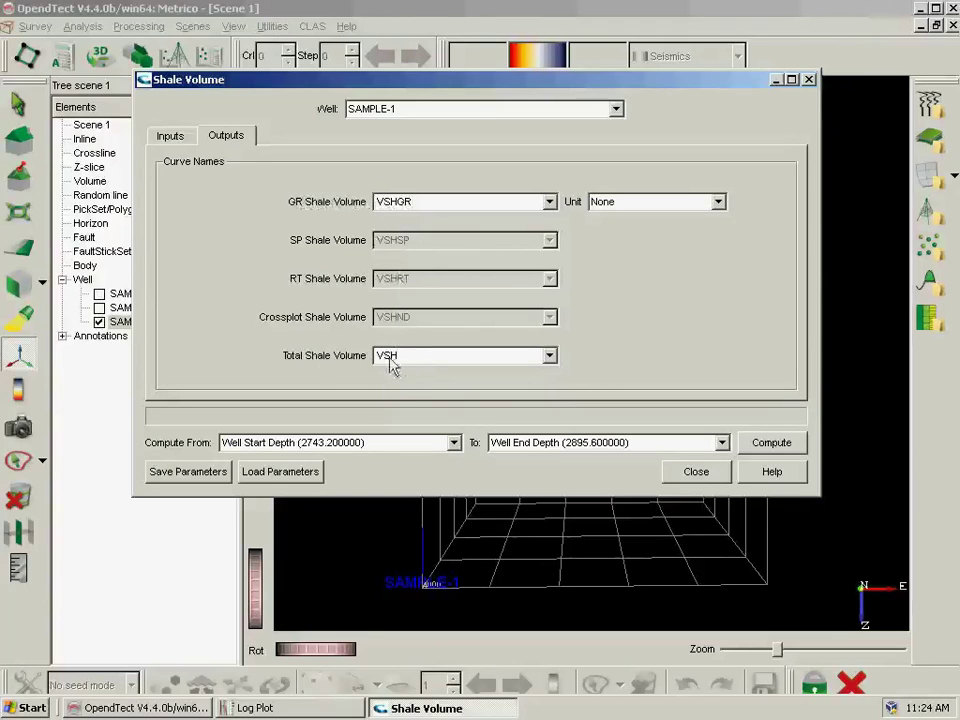
{"action": "left_click", "coordinate": [686, 203]}
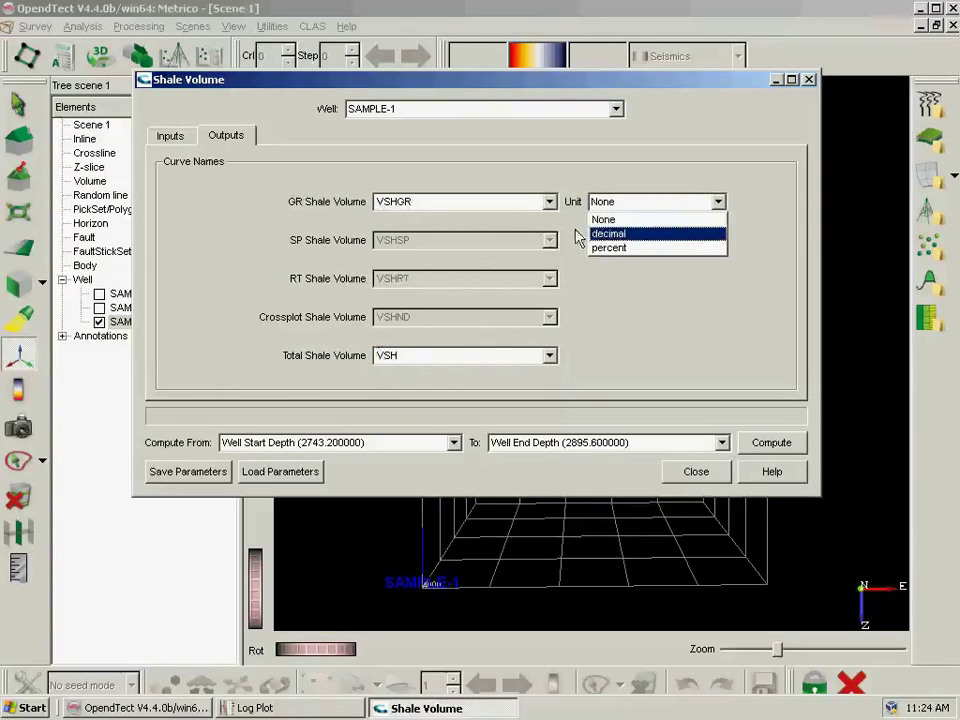
{"action": "left_click", "coordinate": [620, 233]}
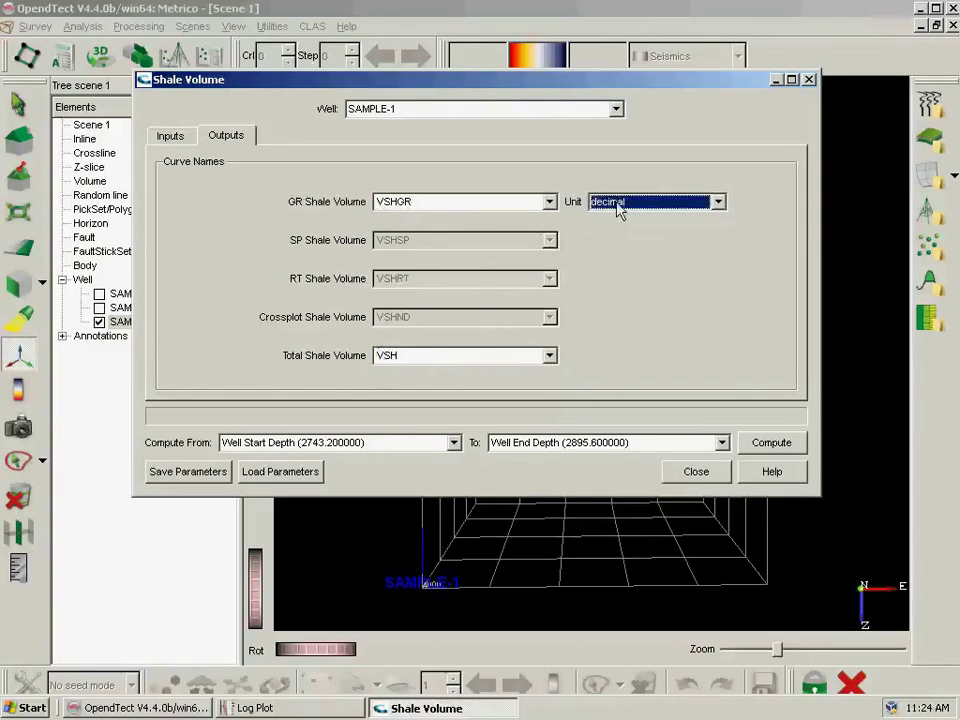
{"action": "left_click", "coordinate": [769, 442]}
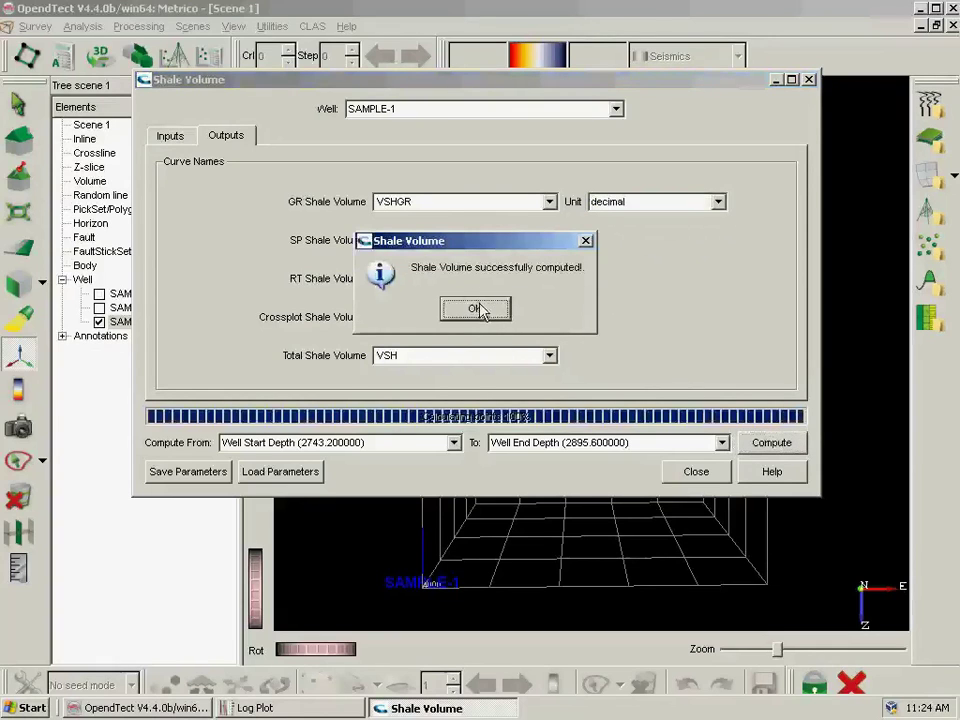
{"action": "left_click", "coordinate": [476, 308]}
{"action": "left_click", "coordinate": [695, 471]}
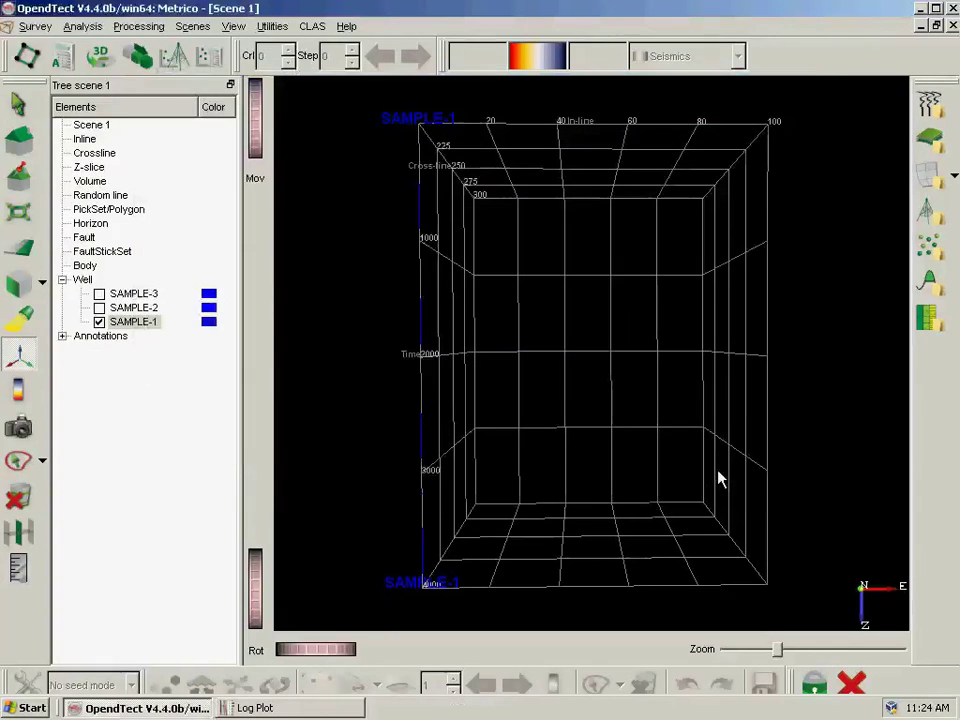
Add a VSHGR curve row in track (4) - third with right scale 1 in Log Settings.
{"action": "left_click", "coordinate": [300, 708]}
{"action": "right_click", "coordinate": [549, 256]}
{"action": "left_click", "coordinate": [564, 270]}
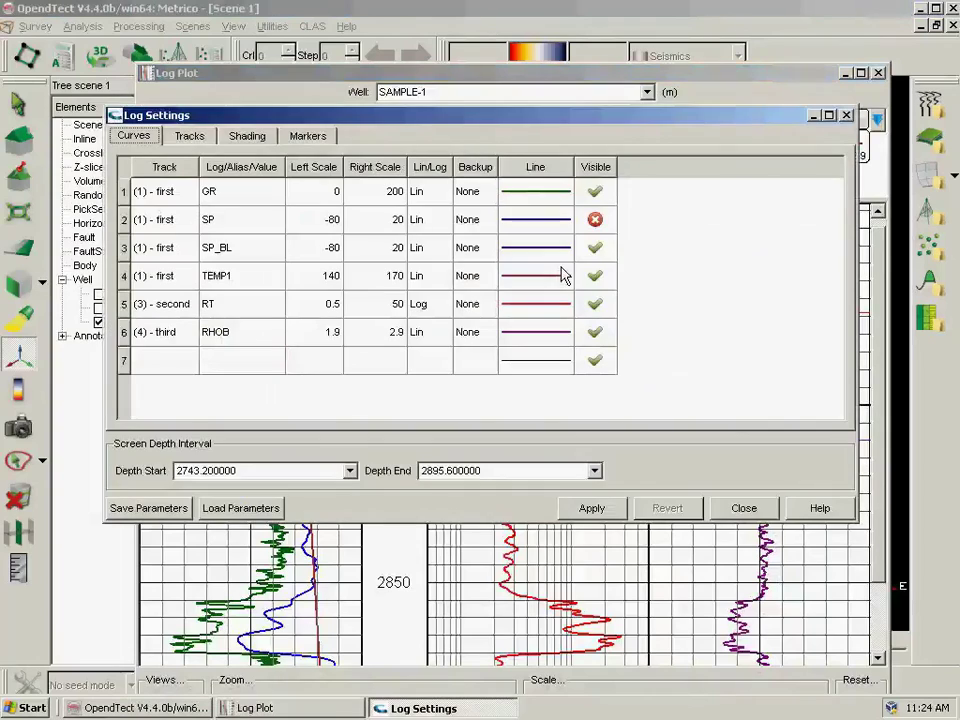
{"action": "left_click", "coordinate": [189, 358]}
{"action": "left_click", "coordinate": [189, 360]}
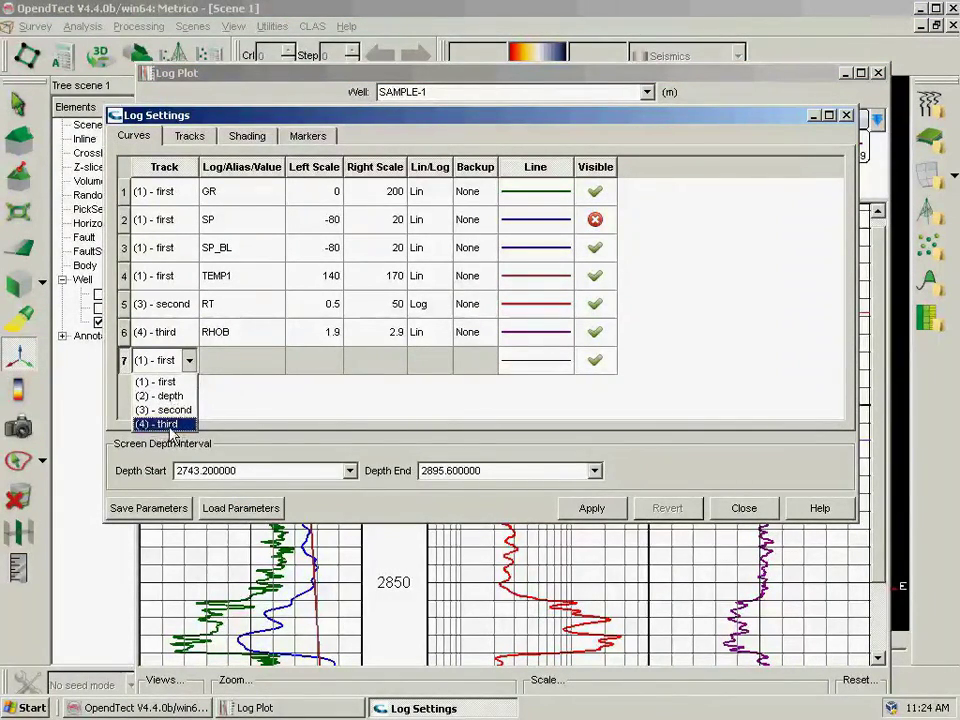
{"action": "left_click", "coordinate": [172, 424]}
{"action": "left_click", "coordinate": [262, 366]}
{"action": "left_click", "coordinate": [264, 370]}
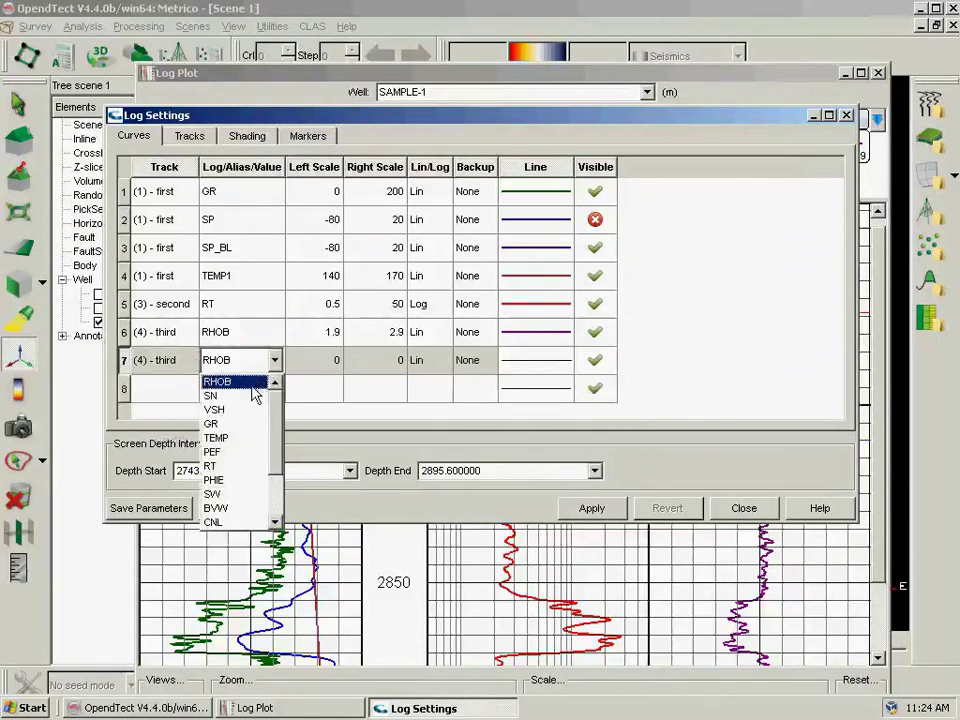
{"action": "scroll", "coordinate": [255, 400], "scroll_direction": "down", "scroll_amount": 2}
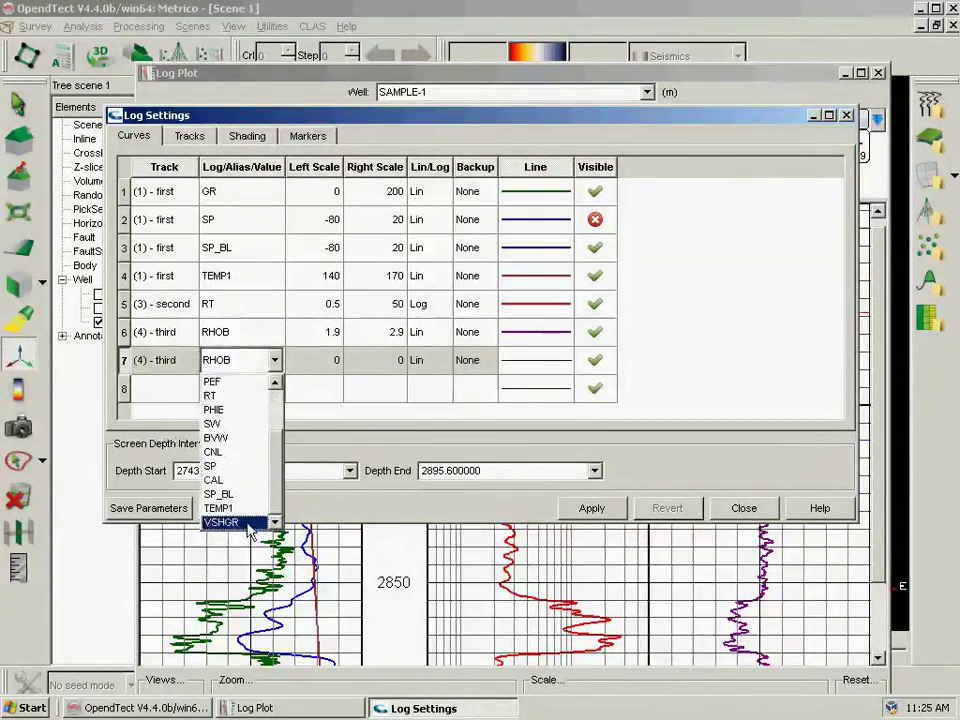
{"action": "left_click", "coordinate": [251, 518]}
{"action": "left_click", "coordinate": [393, 366]}
{"action": "type", "text": "1"}
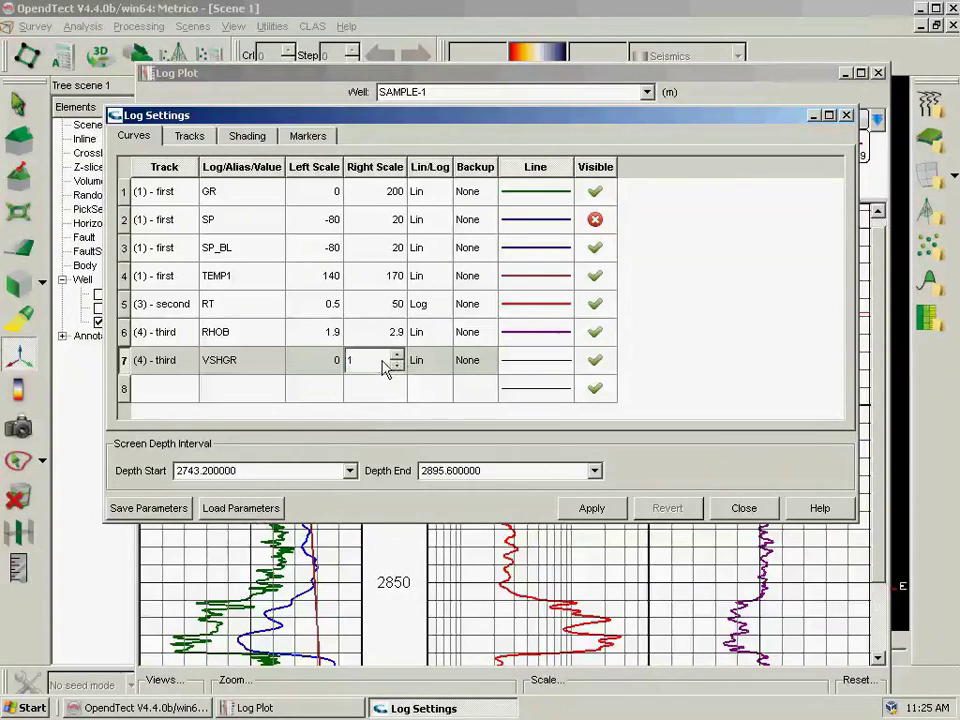
Draw VSHGR as a blue 2-pixel line and apply it to the log plot.
{"action": "left_click", "coordinate": [518, 368]}
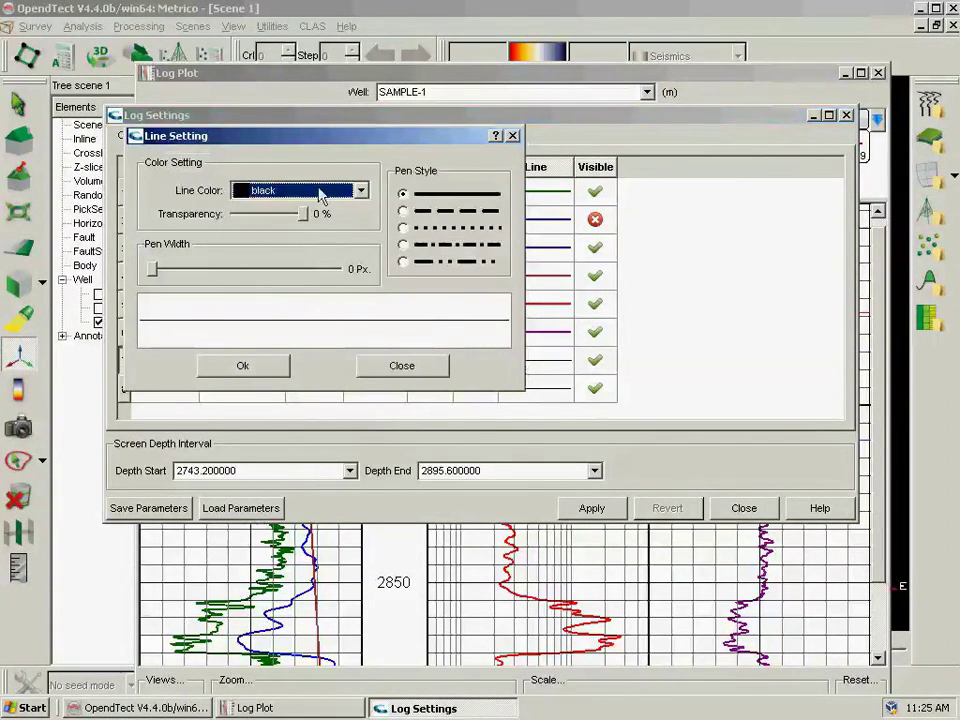
{"action": "scroll", "coordinate": [325, 195], "scroll_direction": "down", "scroll_amount": 1}
{"action": "left_click_drag", "start_coordinate": [154, 268], "coordinate": [172, 274]}
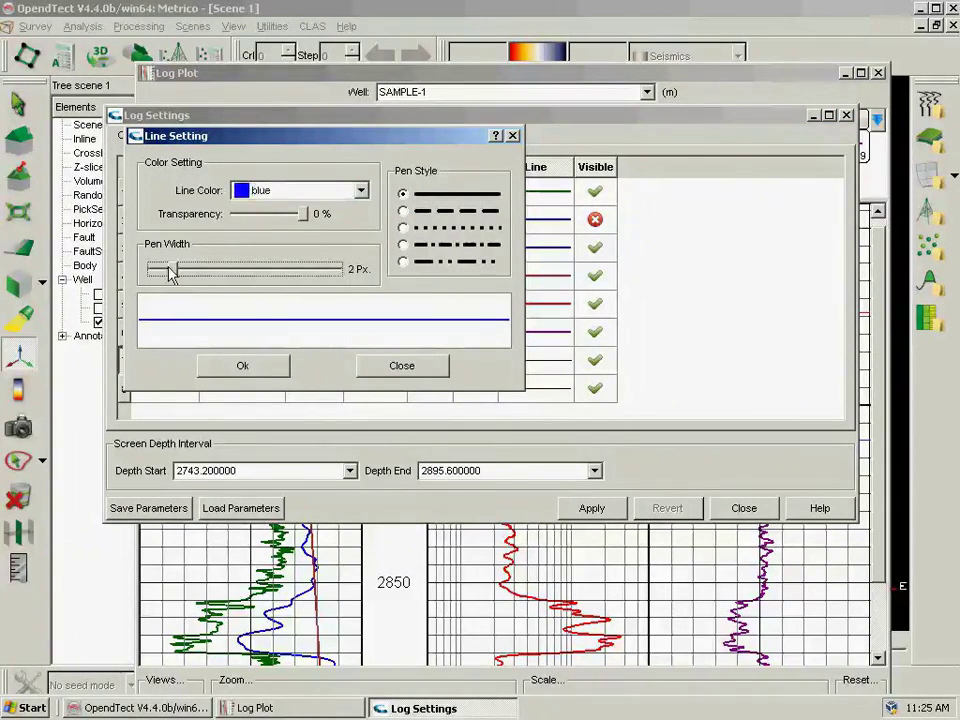
{"action": "left_click", "coordinate": [270, 368]}
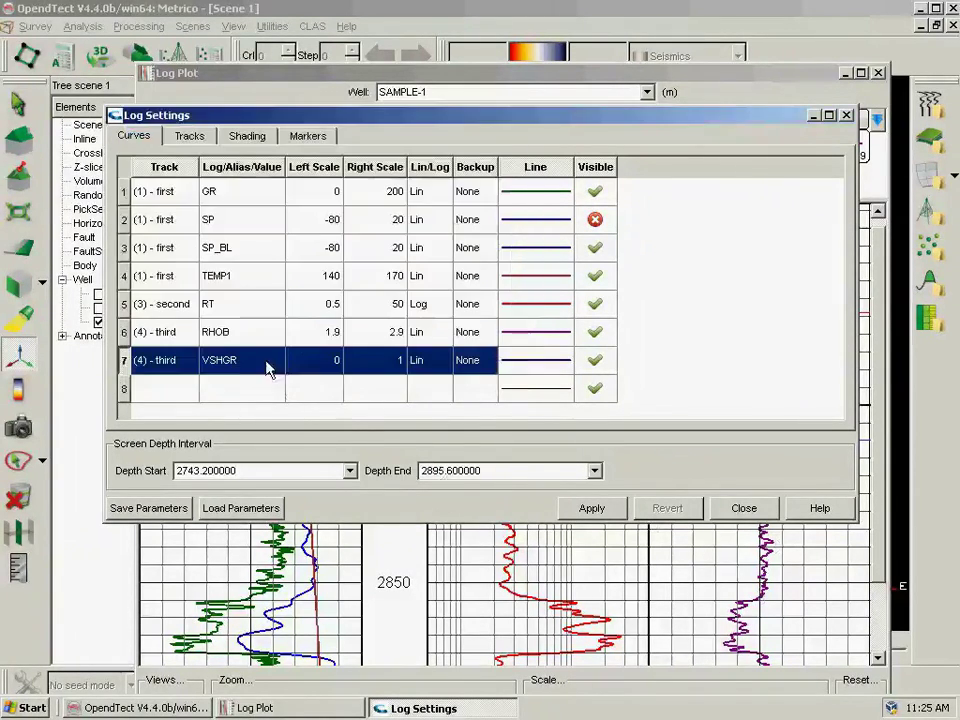
{"action": "left_click", "coordinate": [591, 508]}
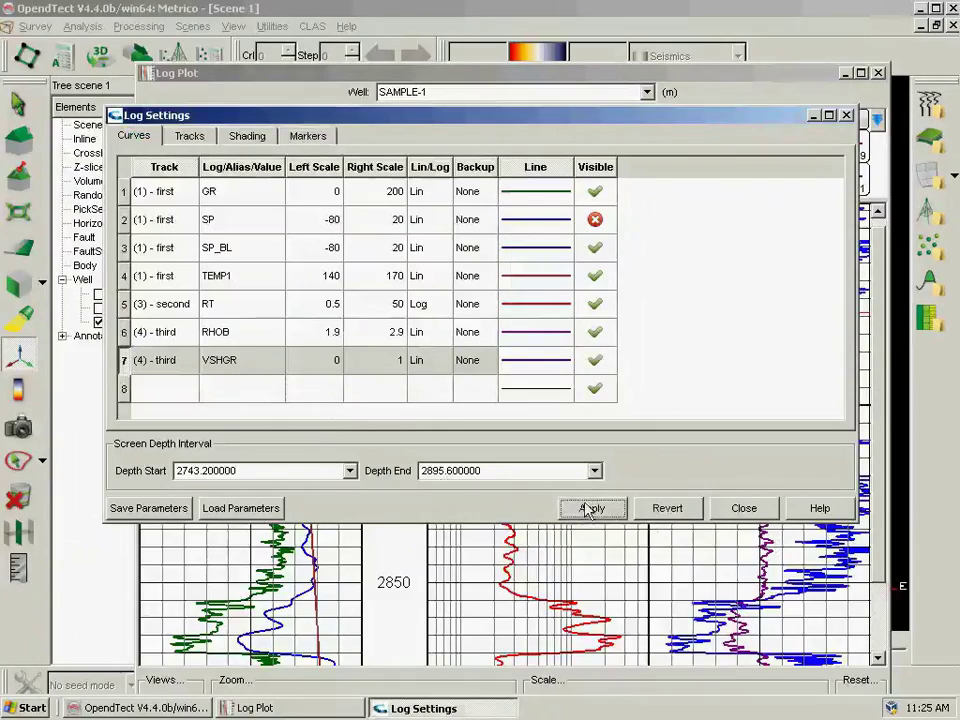
{"action": "left_click", "coordinate": [737, 509]}
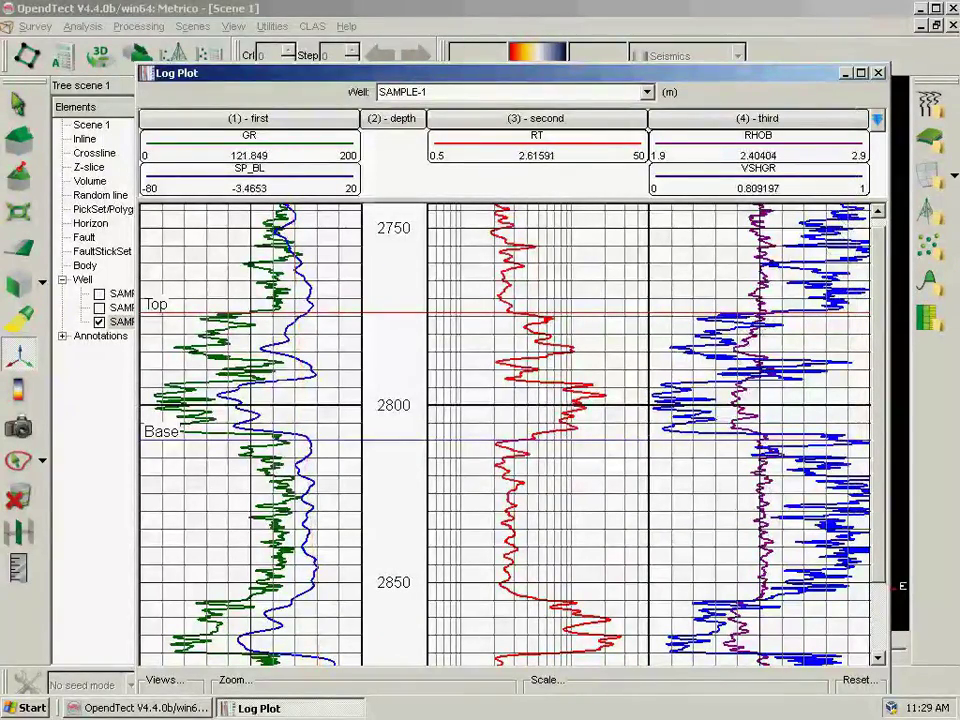
Start a density porosity calculation for SAMPLE-1 from RHOB, matrix density 2.68, output named PHID.
{"action": "left_click", "coordinate": [313, 27]}
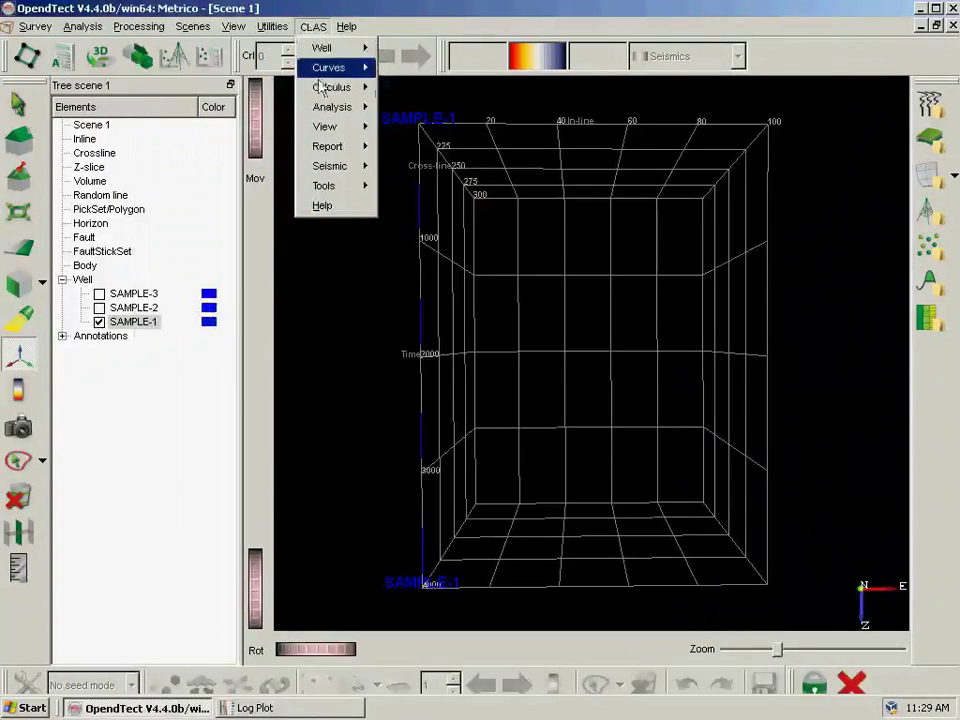
{"action": "mouse_move", "coordinate": [322, 90]}
{"action": "left_click", "coordinate": [405, 107]}
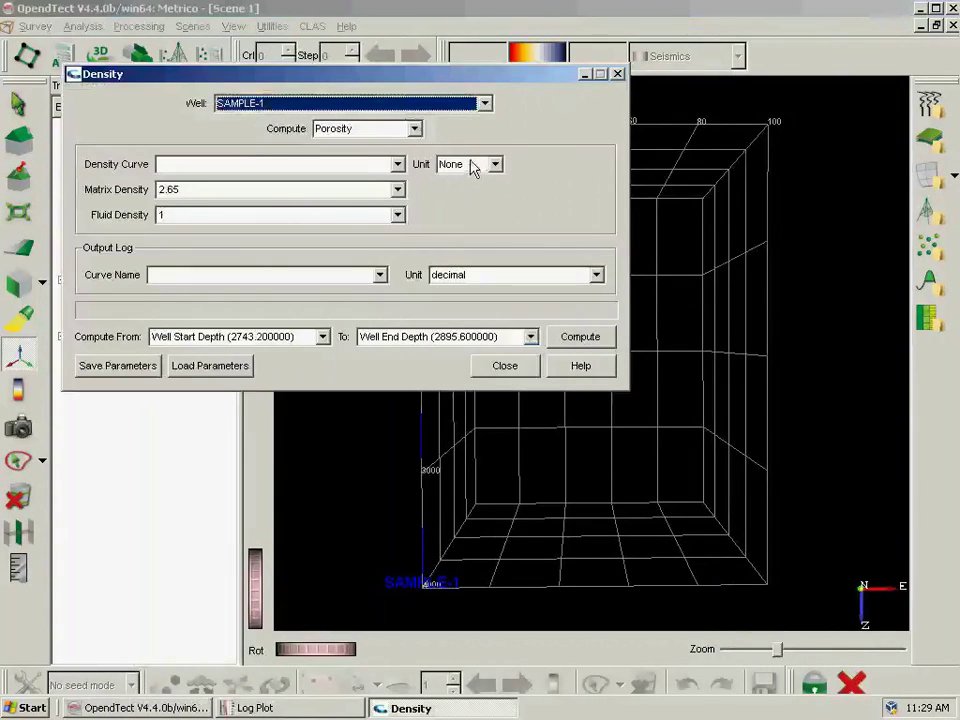
{"action": "left_click", "coordinate": [281, 106]}
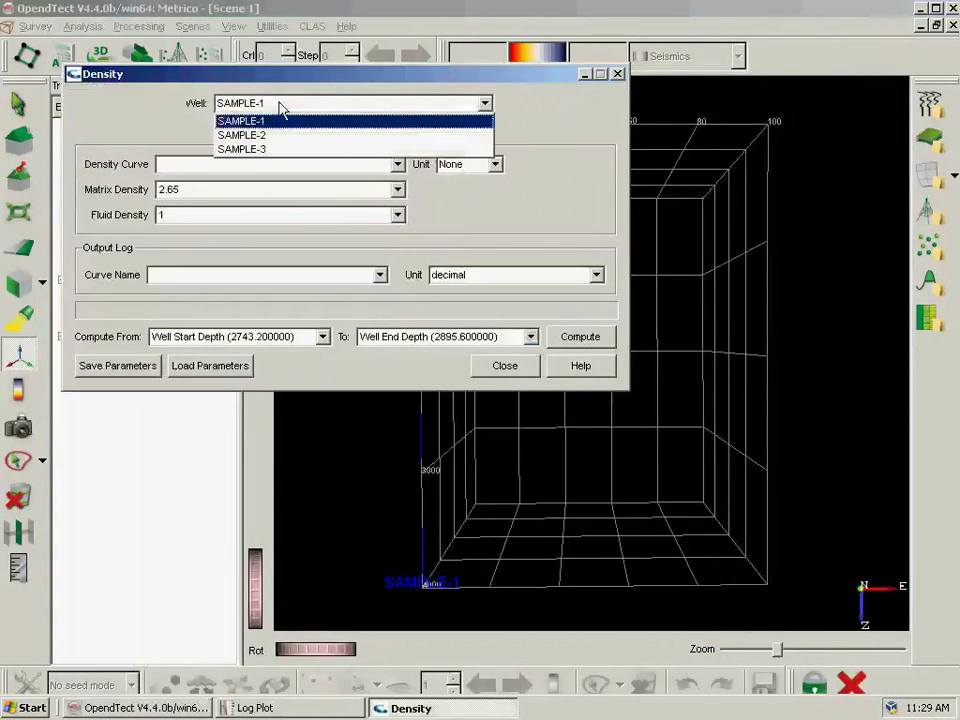
{"action": "left_click", "coordinate": [281, 107]}
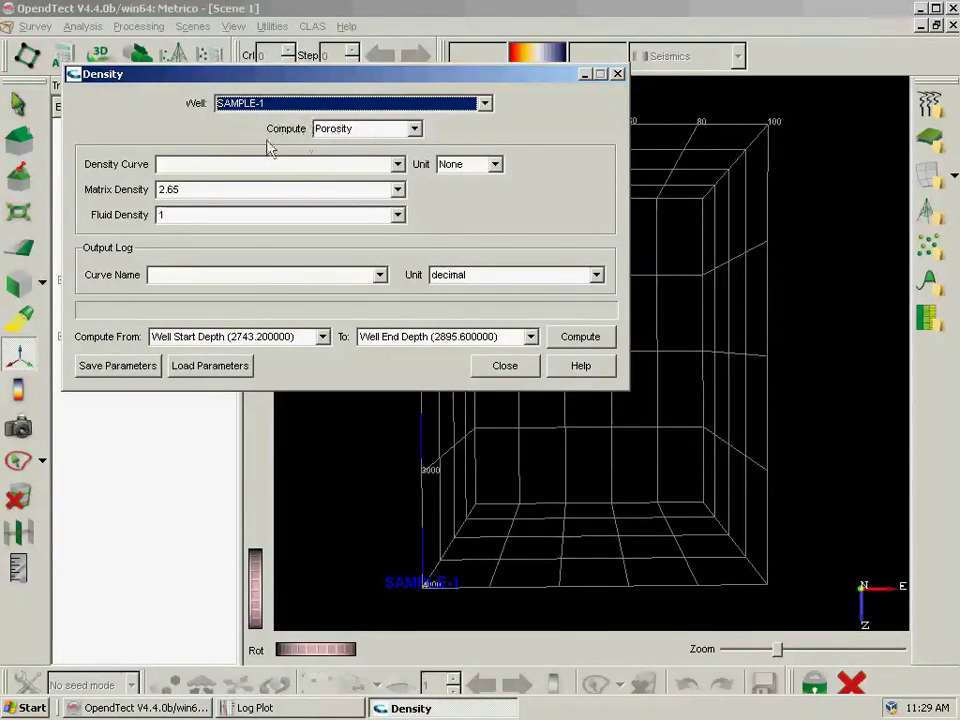
{"action": "left_click", "coordinate": [398, 165]}
{"action": "left_click", "coordinate": [332, 183]}
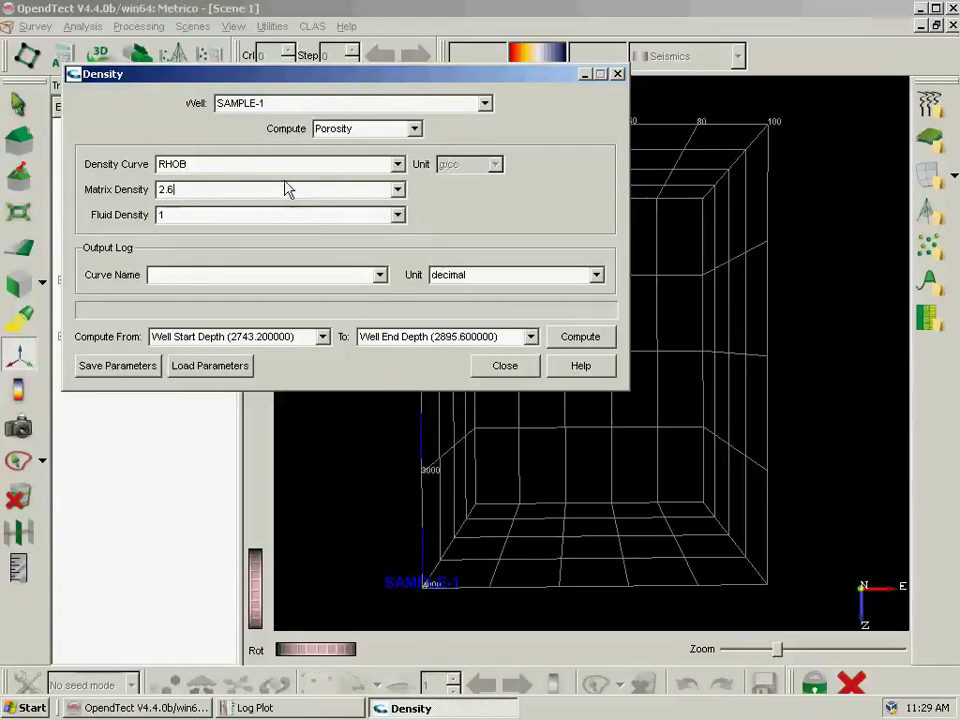
{"action": "left_click", "coordinate": [239, 196]}
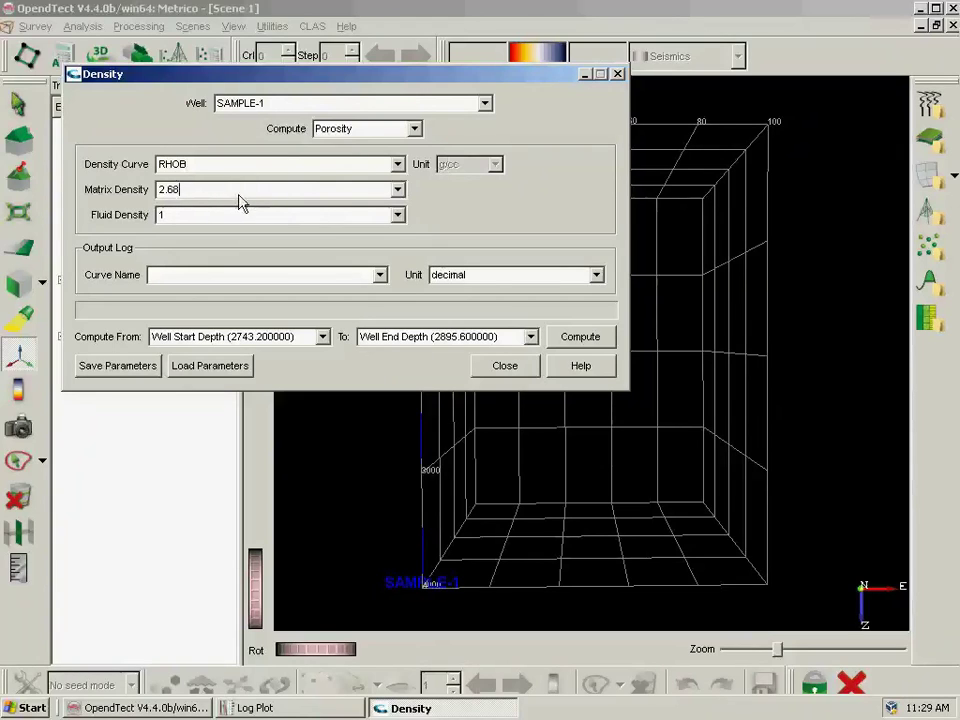
{"action": "left_click", "coordinate": [351, 278]}
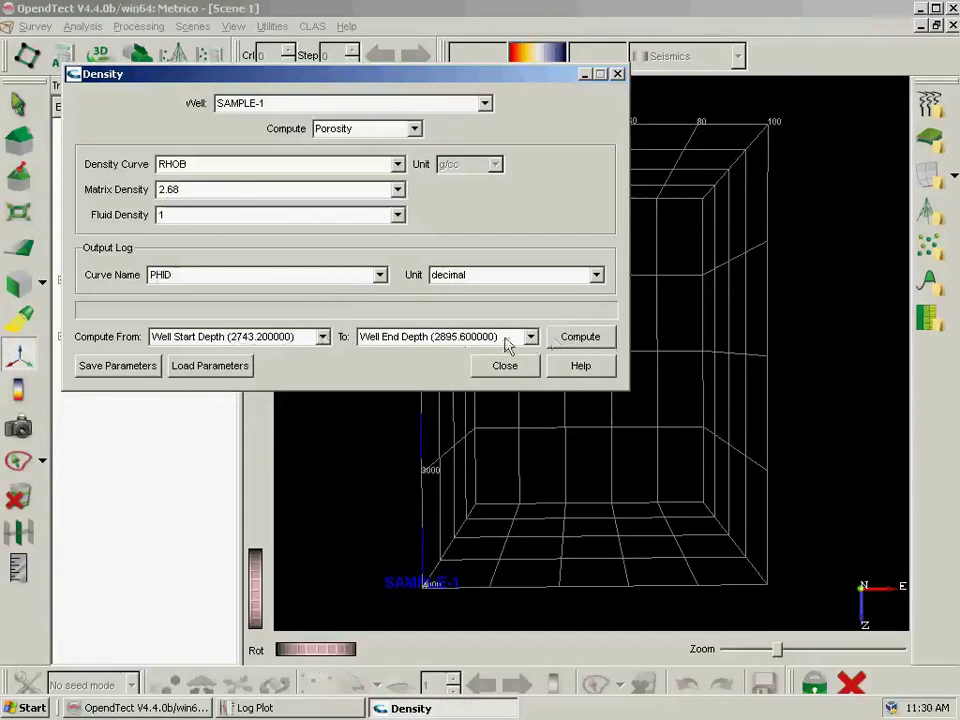
Set the calculation interval from the well start depth to the well end depth.
{"action": "left_click", "coordinate": [323, 338]}
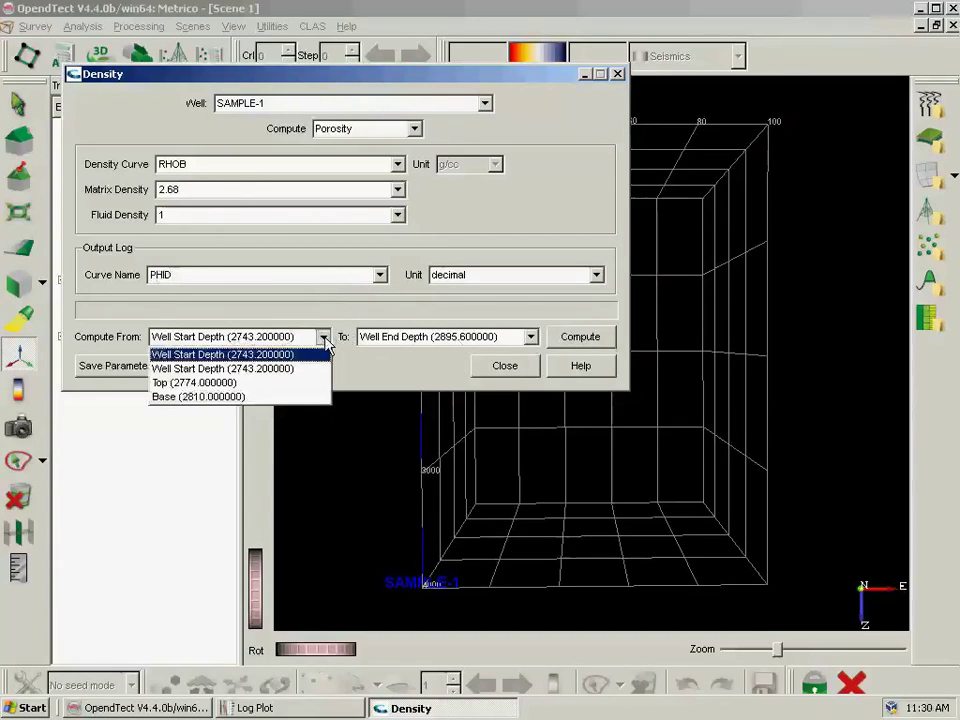
{"action": "left_click", "coordinate": [193, 383]}
{"action": "left_click", "coordinate": [531, 337]}
{"action": "left_click", "coordinate": [422, 369]}
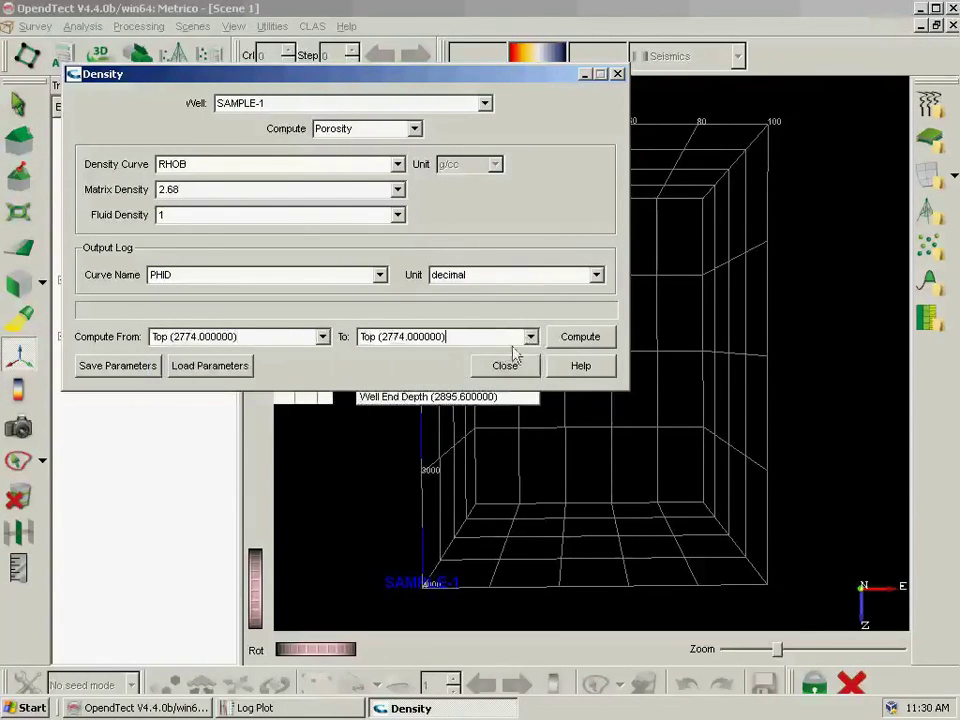
{"action": "left_click", "coordinate": [531, 337]}
{"action": "left_click", "coordinate": [452, 383]}
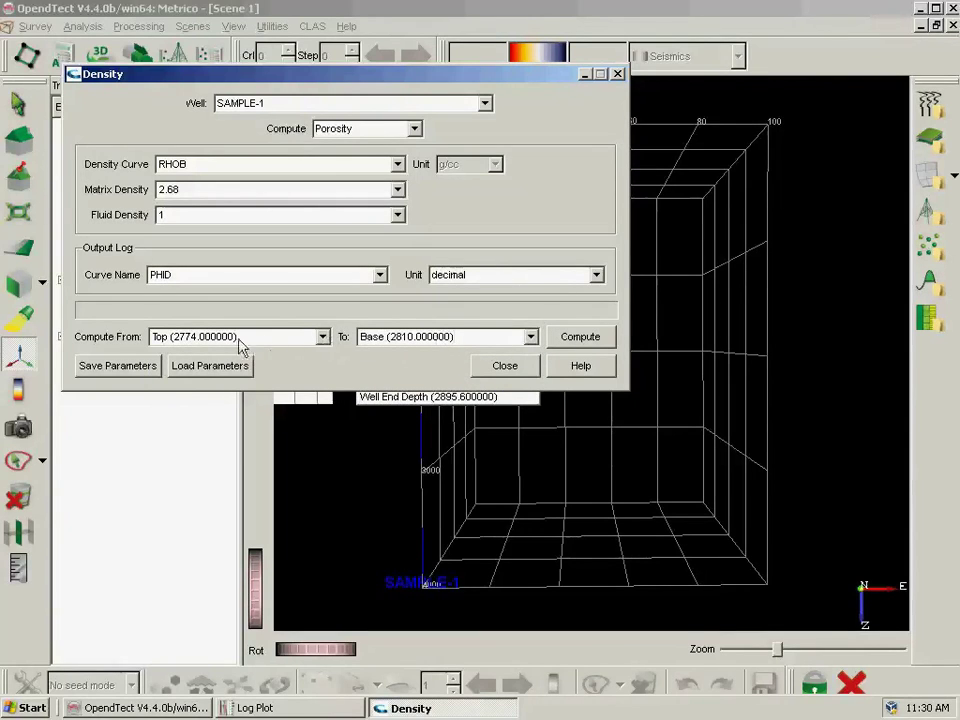
{"action": "left_click_drag", "start_coordinate": [238, 337], "coordinate": [157, 340]}
{"action": "key", "text": "BackSpace"}
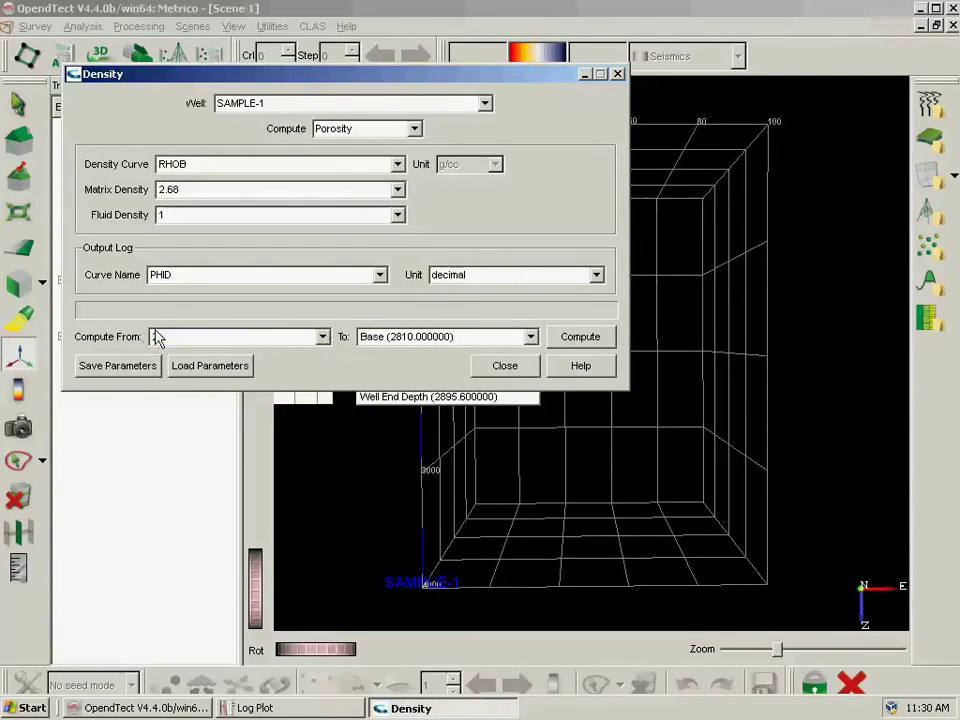
{"action": "left_click", "coordinate": [324, 337]}
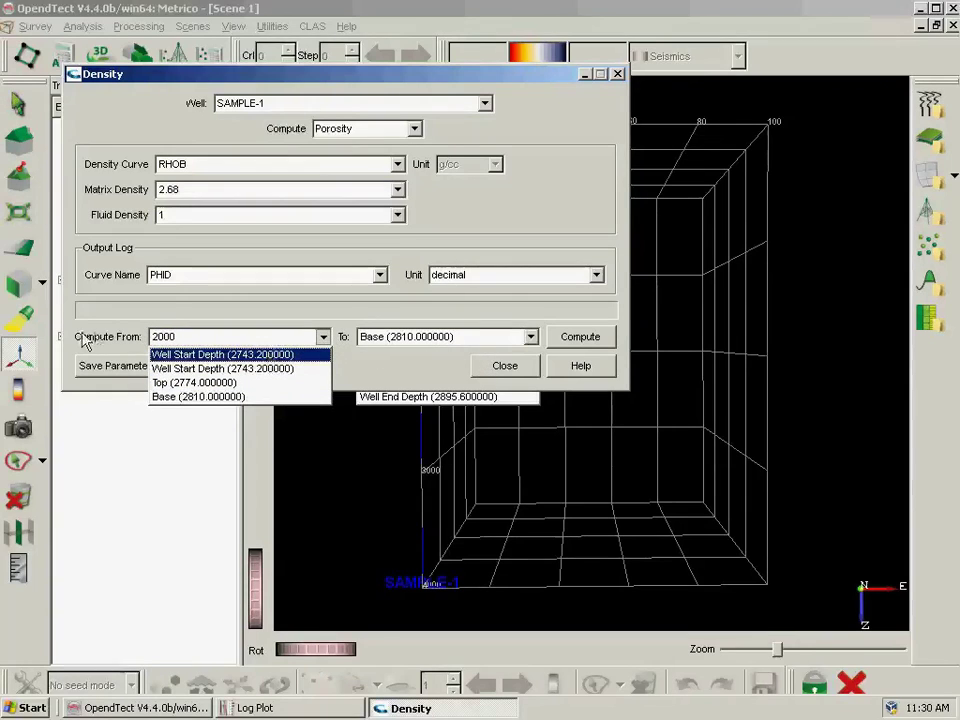
{"action": "left_click", "coordinate": [249, 356]}
{"action": "left_click", "coordinate": [510, 339]}
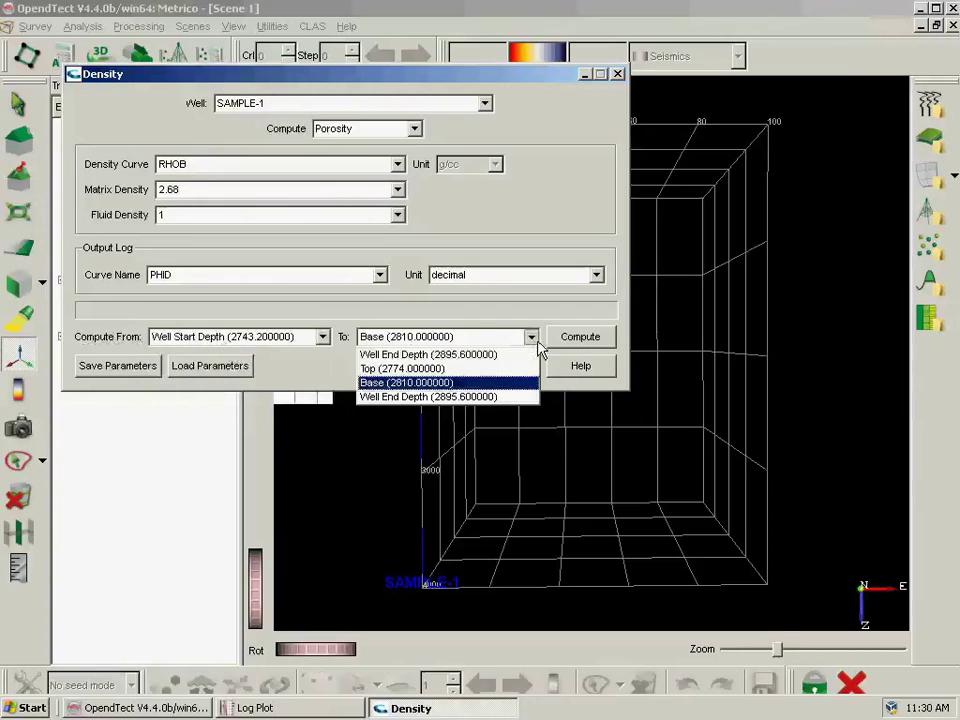
{"action": "left_click", "coordinate": [474, 398]}
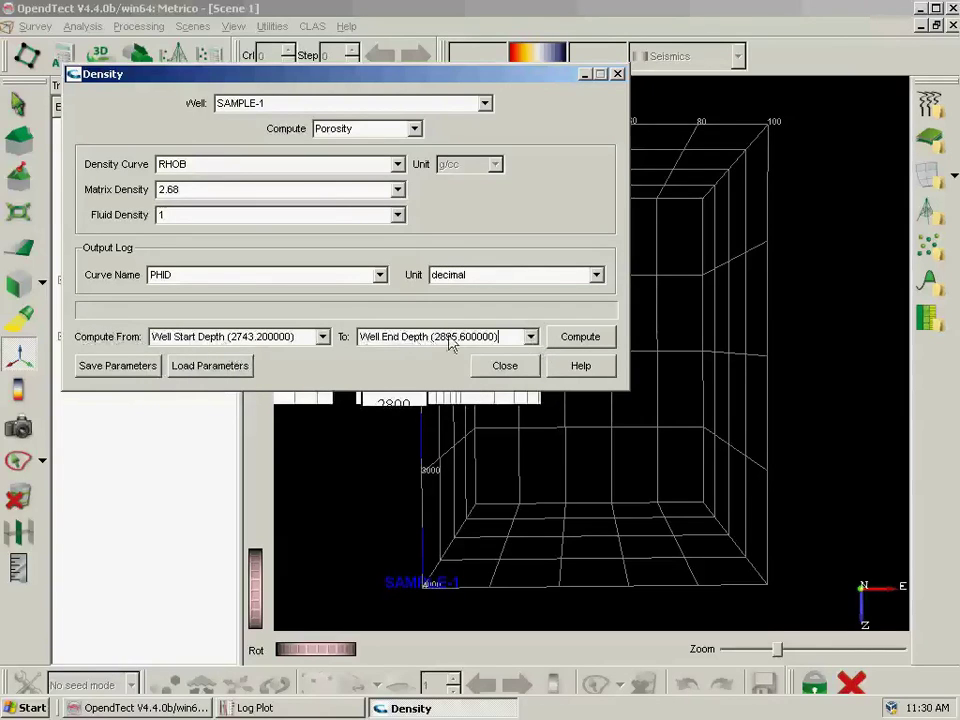
Compute the PHID log, dismiss the success message and close the calculation window.
{"action": "left_click", "coordinate": [561, 339]}
{"action": "left_click", "coordinate": [344, 252]}
{"action": "left_click", "coordinate": [488, 365]}
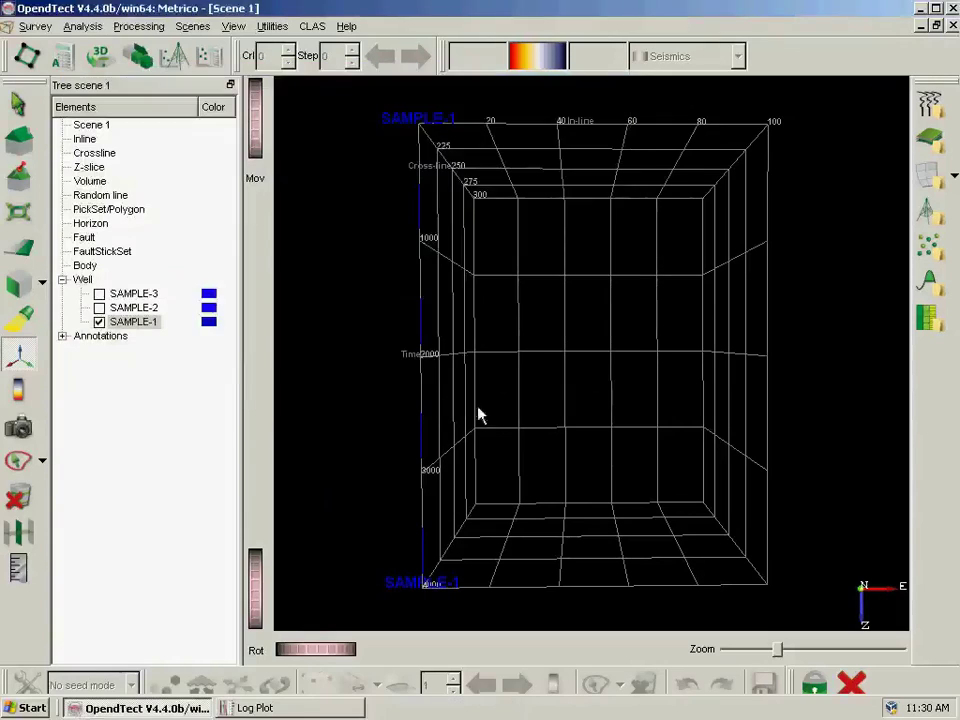
In the log plot settings, add a fifth track named POR.
{"action": "left_click", "coordinate": [290, 708]}
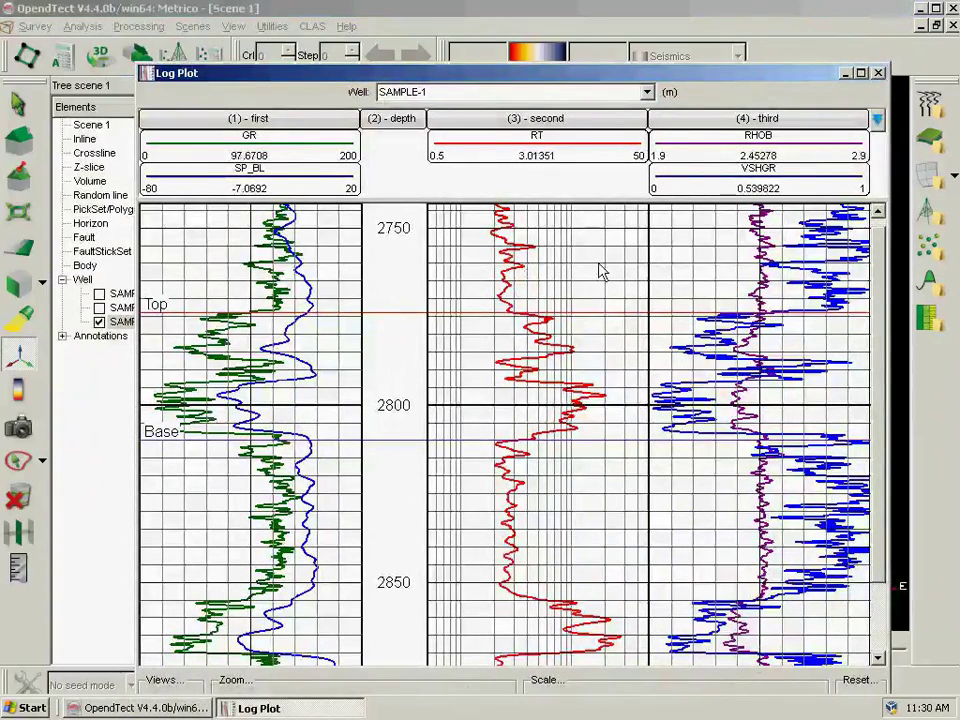
{"action": "right_click", "coordinate": [596, 263]}
{"action": "left_click", "coordinate": [625, 273]}
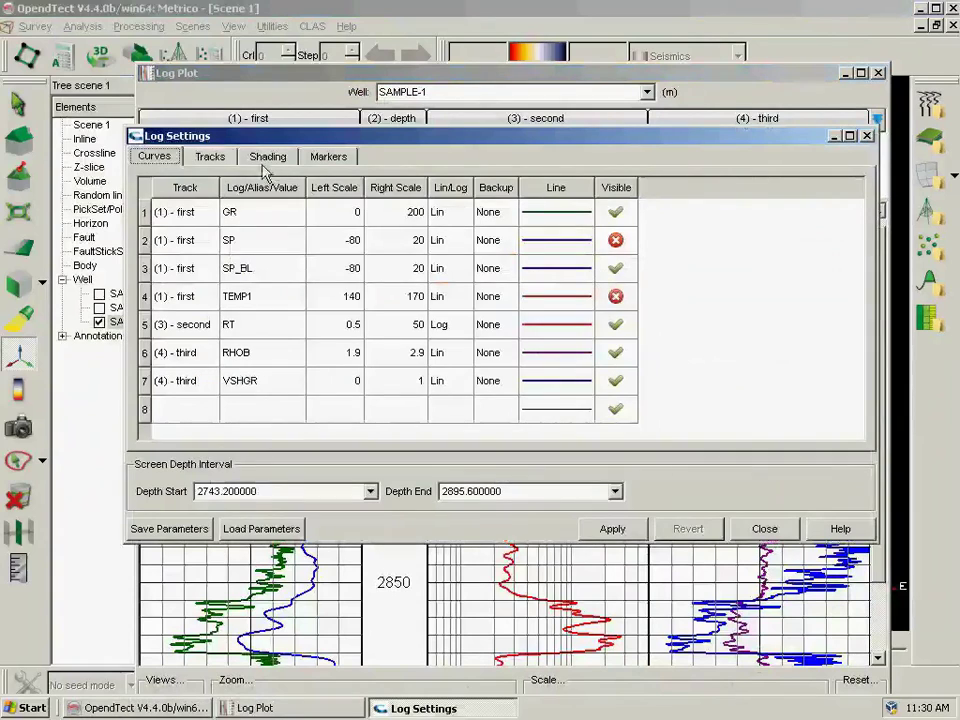
{"action": "left_click", "coordinate": [209, 157]}
{"action": "left_click", "coordinate": [178, 323]}
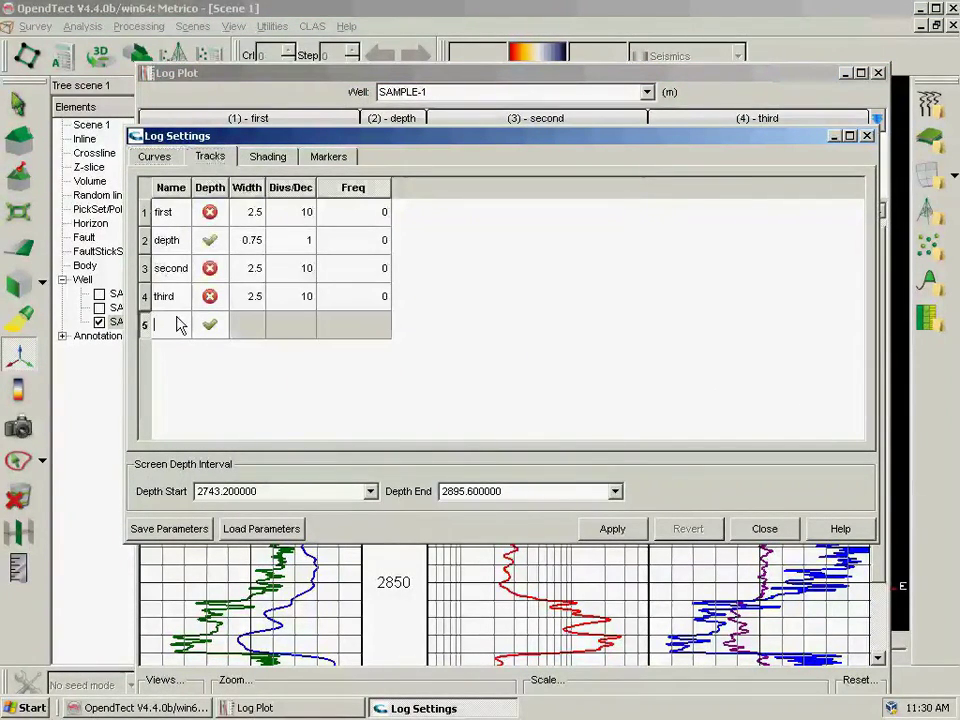
{"action": "double_click", "coordinate": [250, 322]}
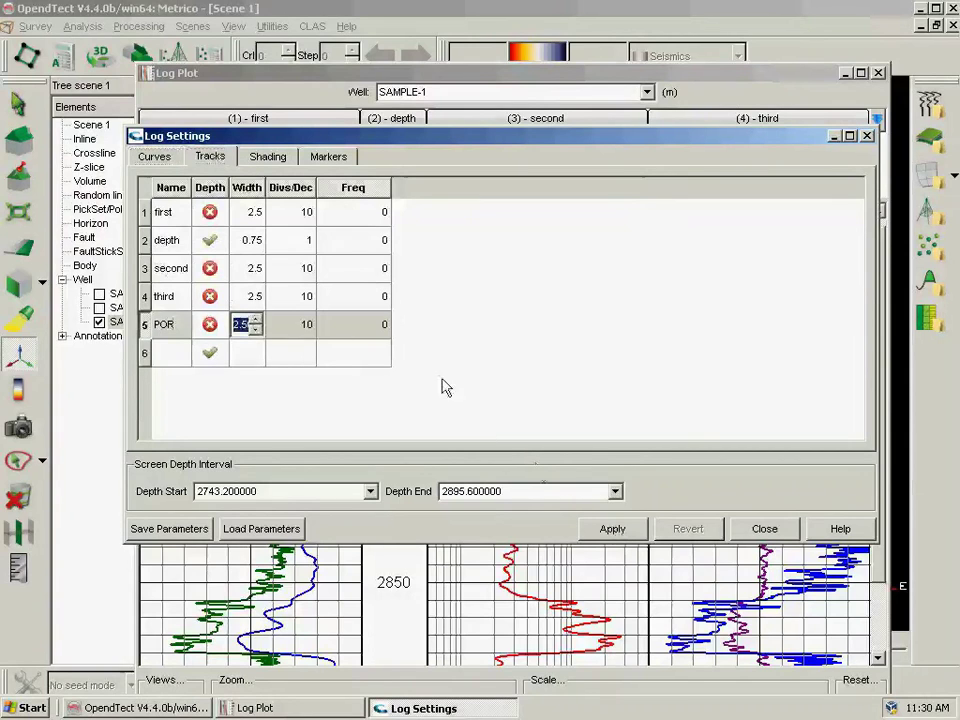
{"action": "left_click", "coordinate": [157, 158]}
Add a PHID curve to the POR track with right scale 0.5, apply and close.
{"action": "left_click", "coordinate": [207, 412]}
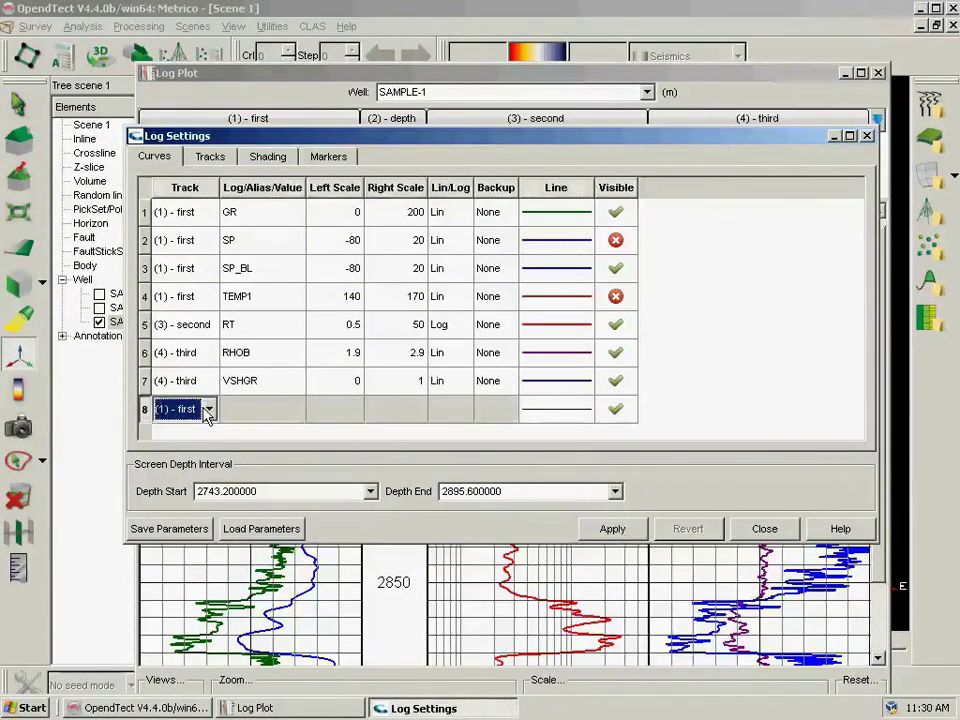
{"action": "left_click", "coordinate": [209, 410]}
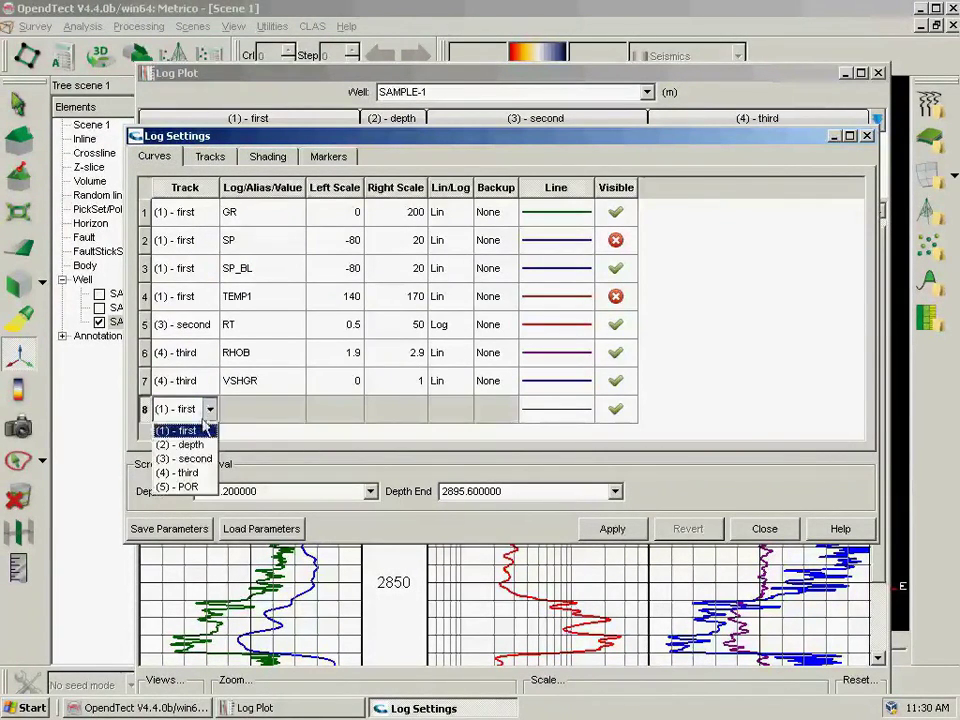
{"action": "left_click", "coordinate": [180, 487]}
{"action": "left_click", "coordinate": [292, 412]}
{"action": "left_click", "coordinate": [296, 409]}
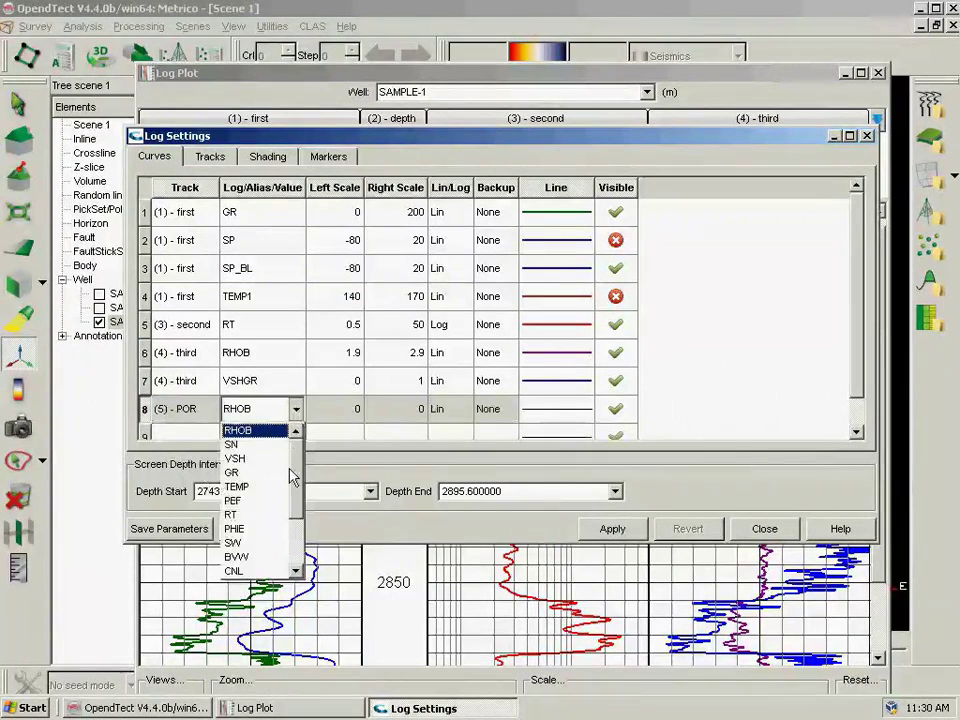
{"action": "scroll", "coordinate": [302, 515], "scroll_direction": "down", "scroll_amount": 2}
{"action": "scroll", "coordinate": [302, 515], "scroll_direction": "down", "scroll_amount": 1}
{"action": "left_click", "coordinate": [237, 572]}
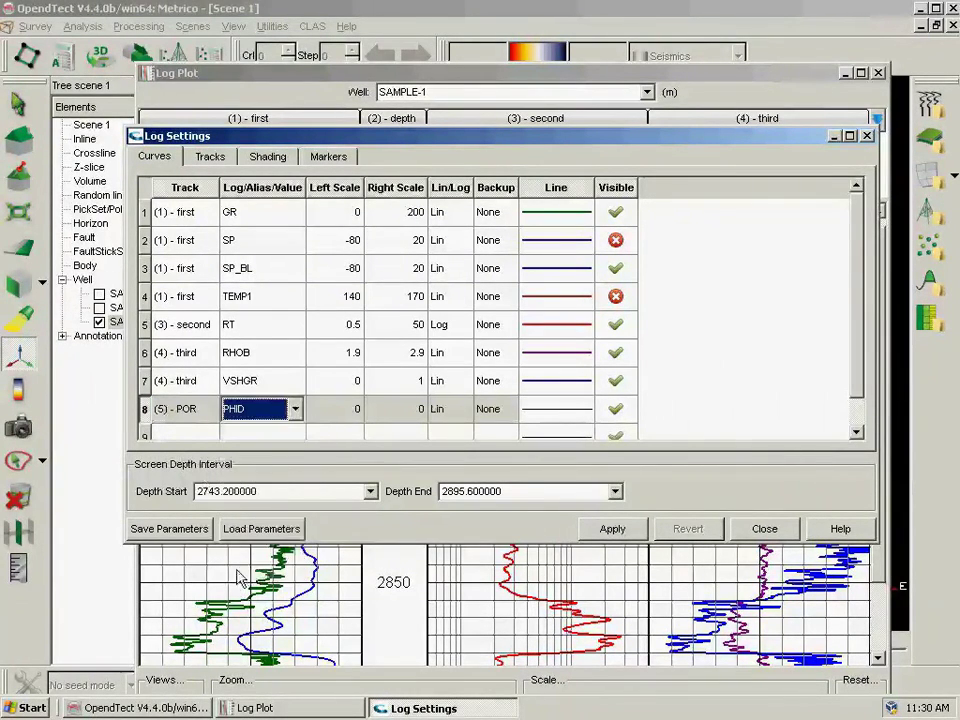
{"action": "left_click", "coordinate": [388, 414]}
{"action": "left_click_drag", "start_coordinate": [388, 414], "coordinate": [343, 414]}
{"action": "type", "text": ".5"}
{"action": "left_click", "coordinate": [616, 532]}
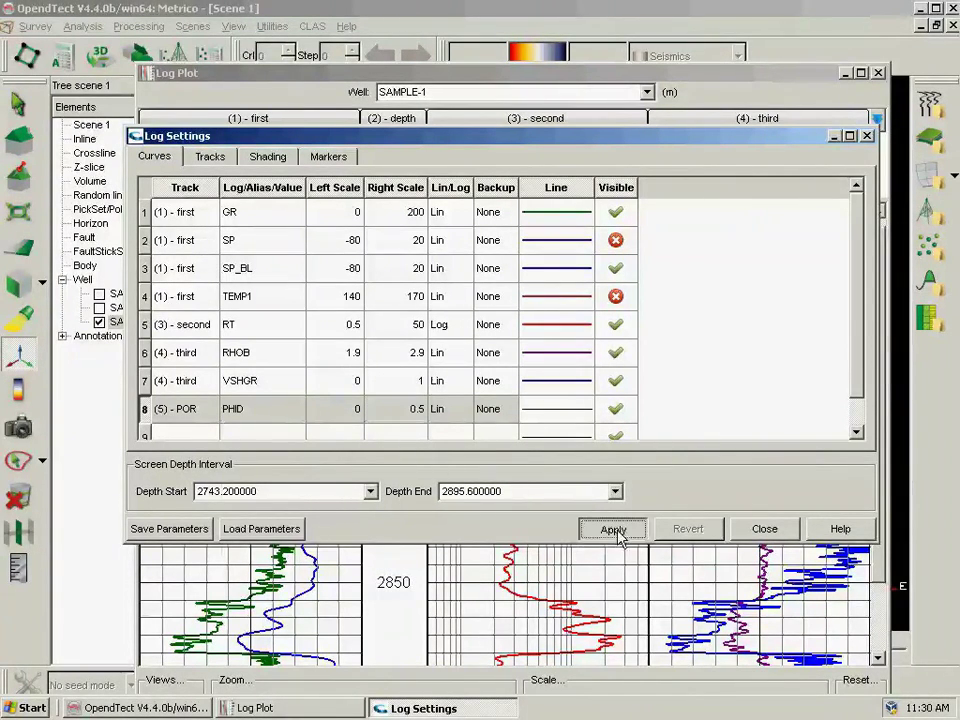
{"action": "left_click", "coordinate": [764, 528]}
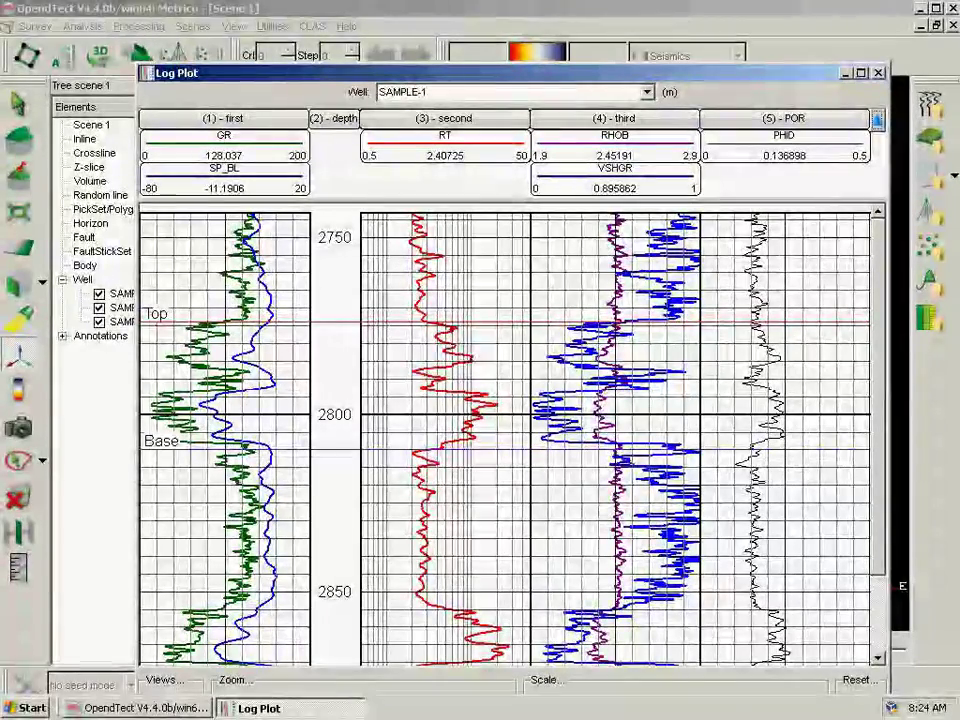
Open the Water Saturation calculator, choose the Poupon equation and set Rw temperature to 165.
{"action": "left_click", "coordinate": [311, 31]}
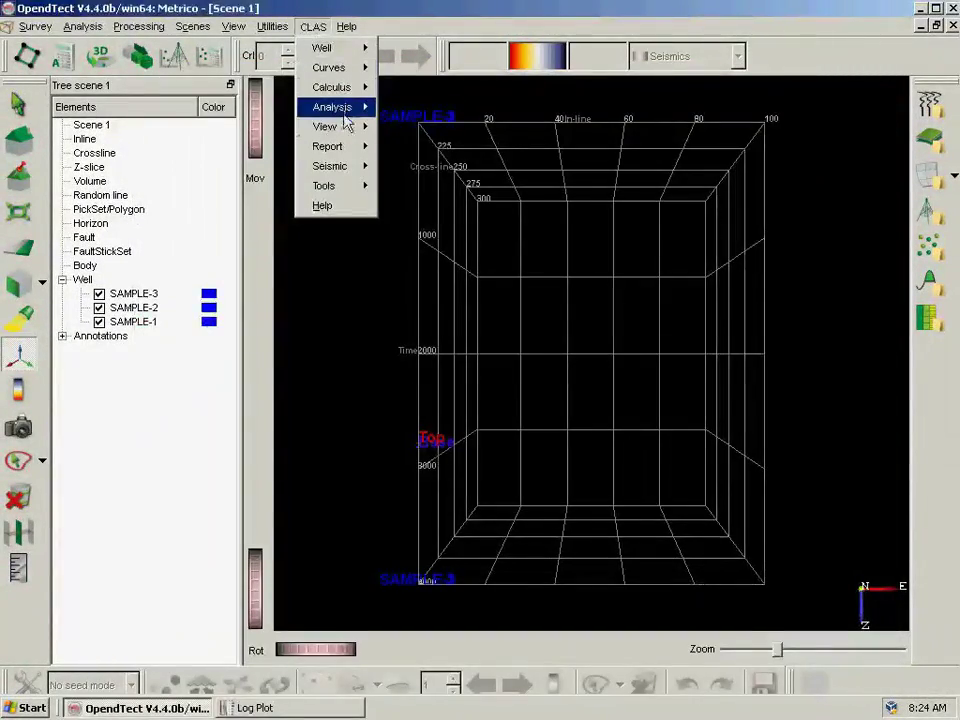
{"action": "mouse_move", "coordinate": [347, 111]}
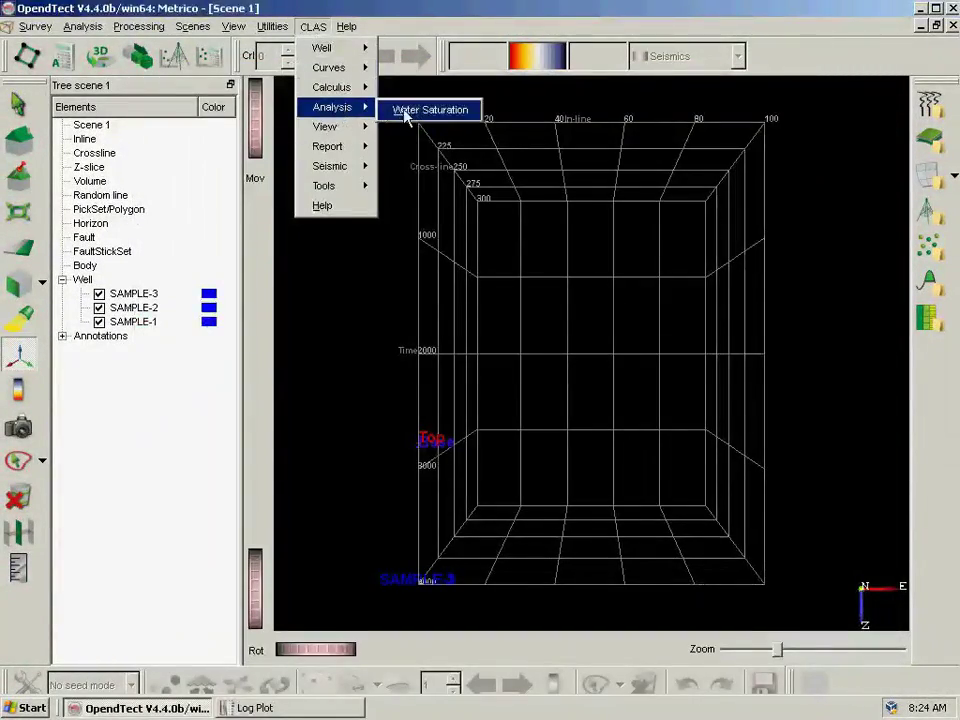
{"action": "left_click", "coordinate": [406, 115]}
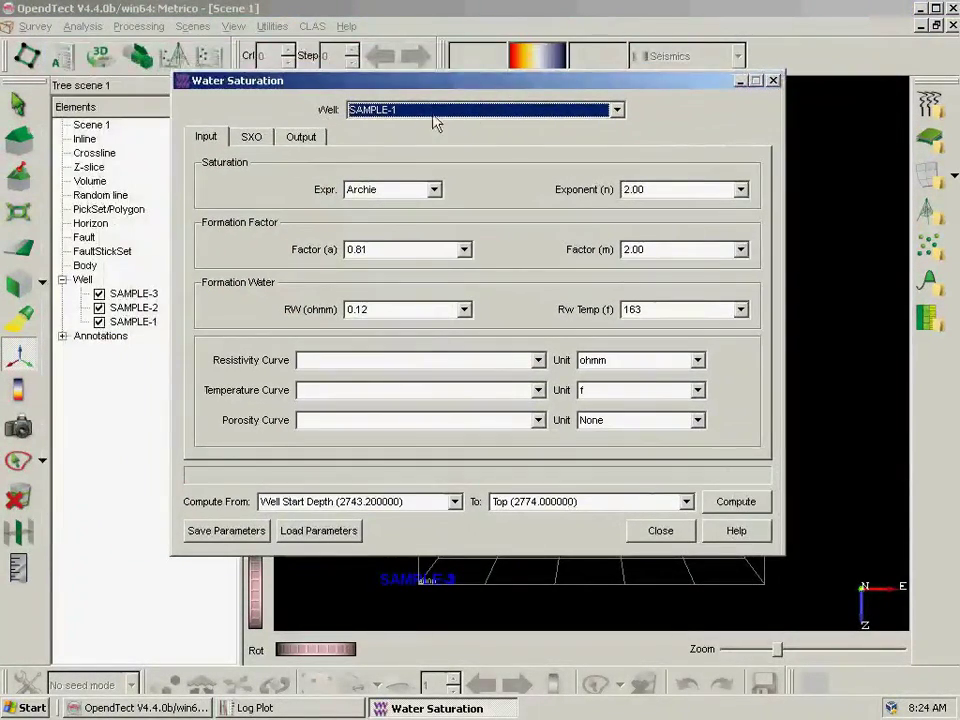
{"action": "left_click", "coordinate": [433, 189]}
{"action": "left_click", "coordinate": [420, 221]}
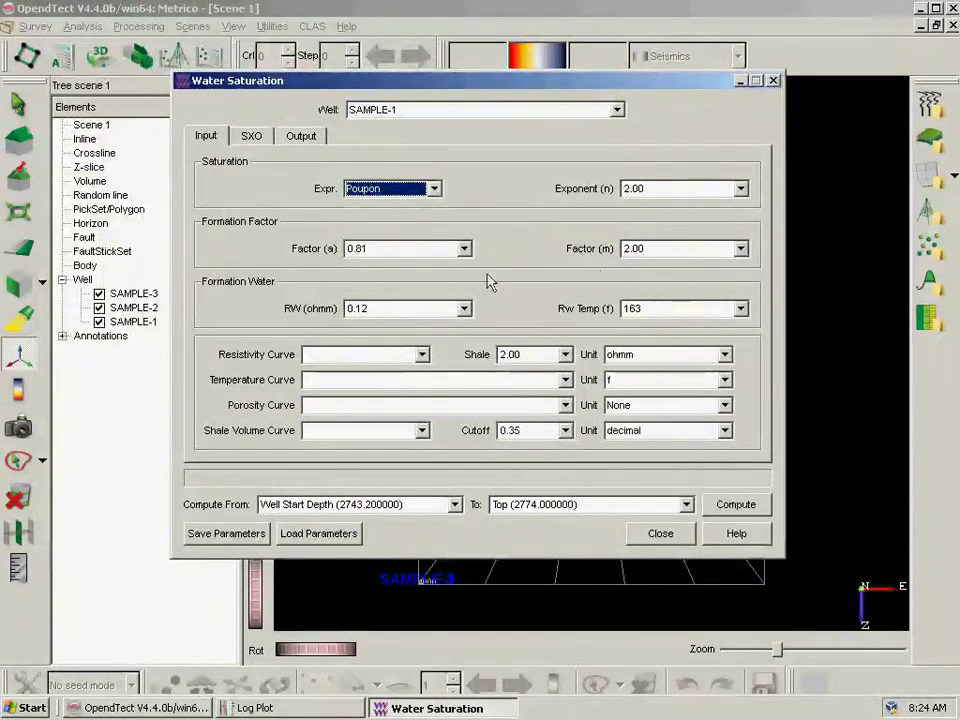
{"action": "left_click", "coordinate": [652, 306]}
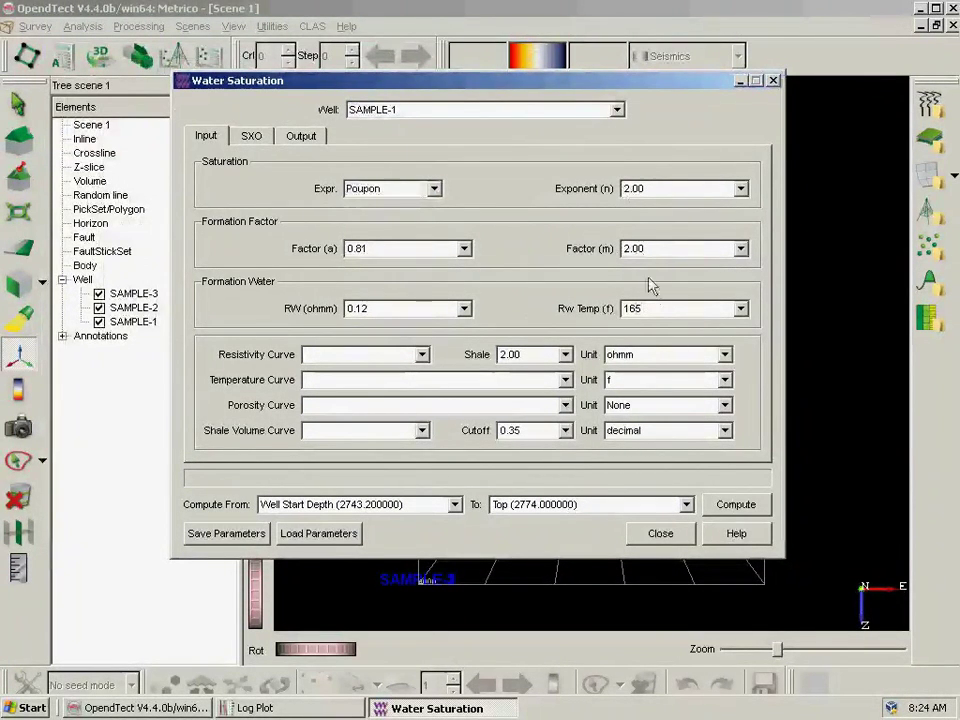
Use RT, TEMP1, PHID and VSHGR as input curves and compute down to well end depth.
{"action": "left_click", "coordinate": [422, 355]}
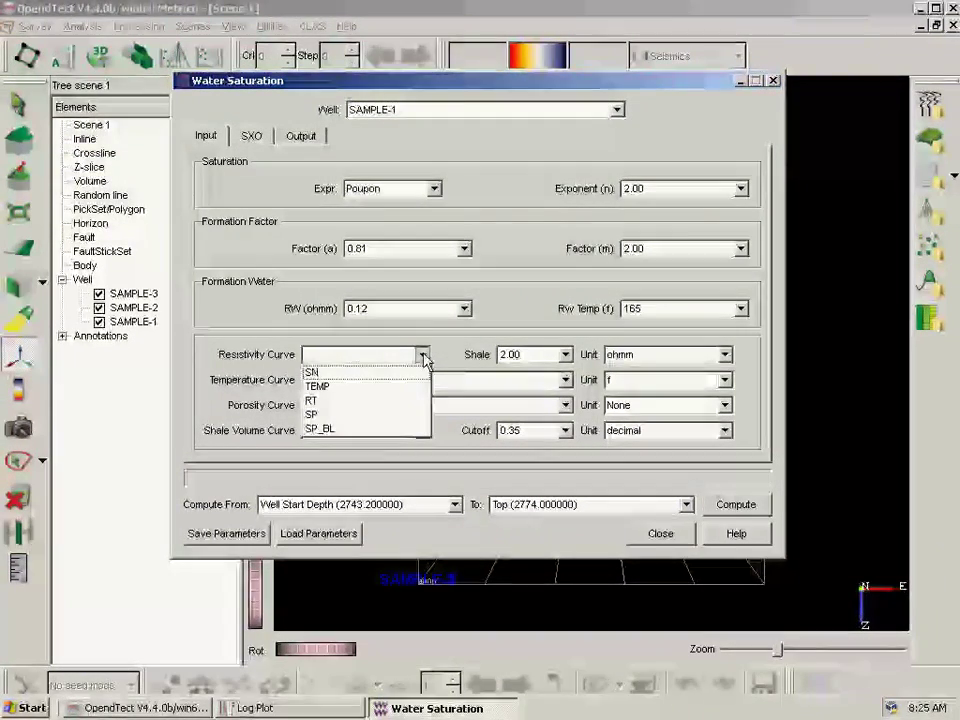
{"action": "left_click", "coordinate": [315, 400]}
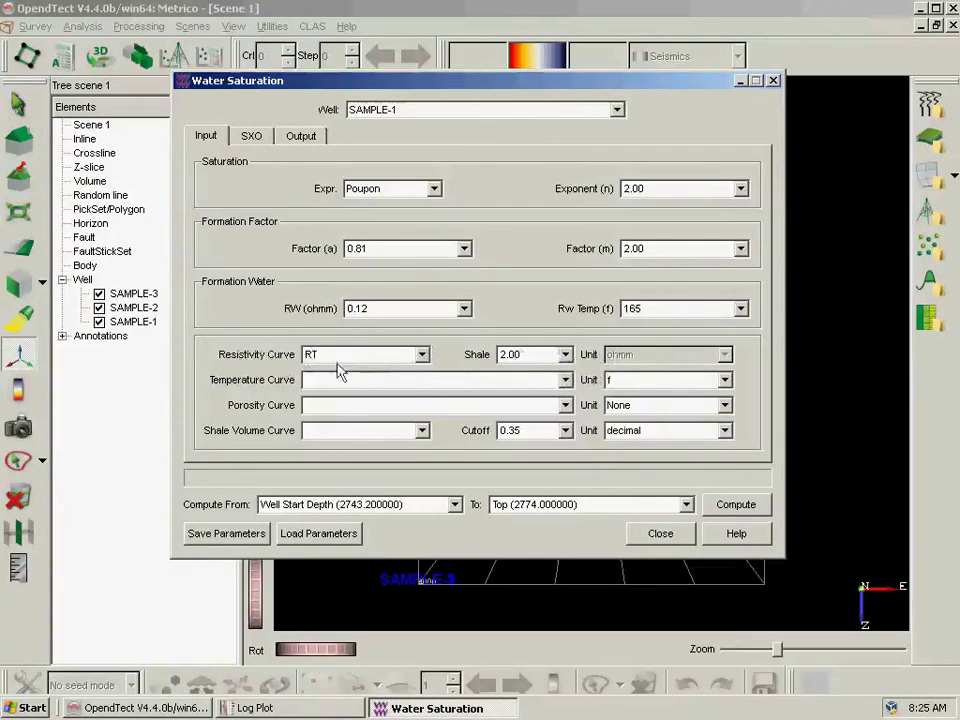
{"action": "left_click", "coordinate": [565, 380]}
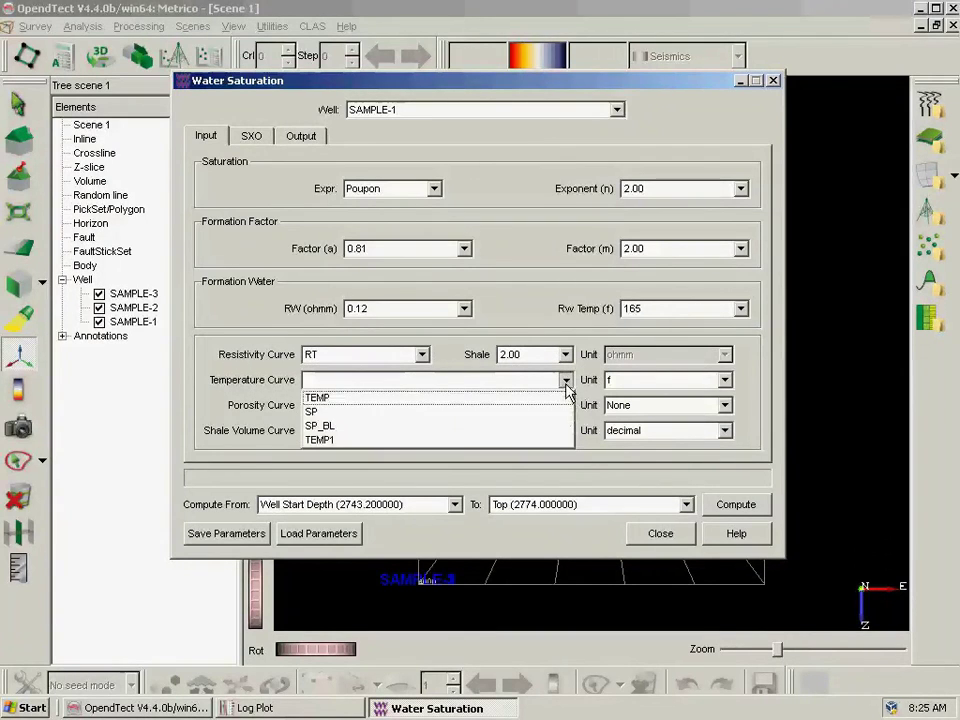
{"action": "left_click", "coordinate": [483, 441]}
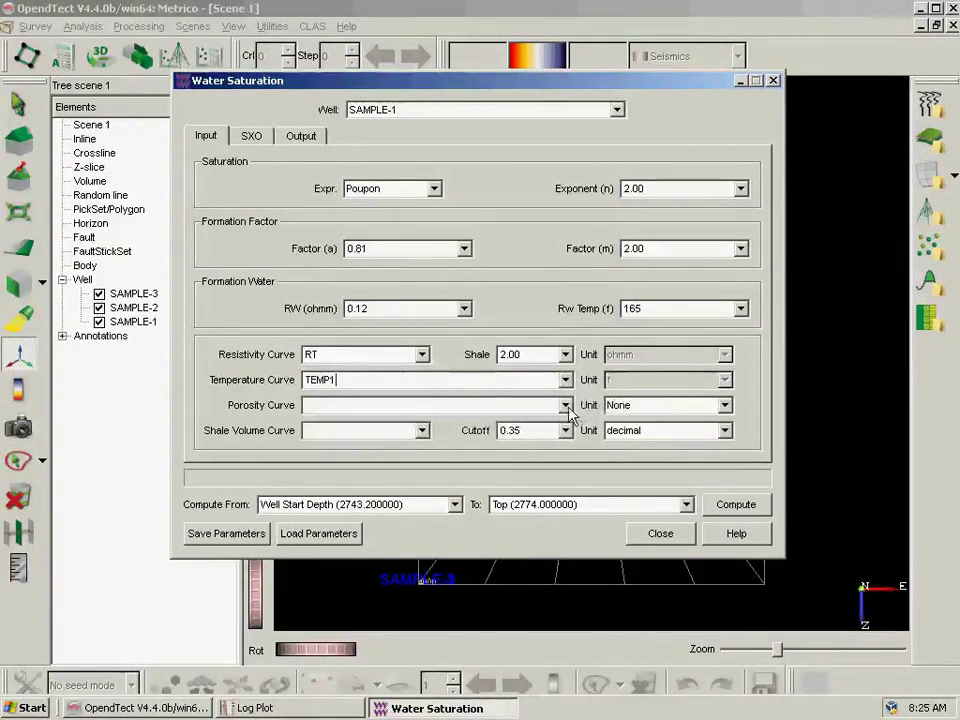
{"action": "left_click", "coordinate": [566, 405]}
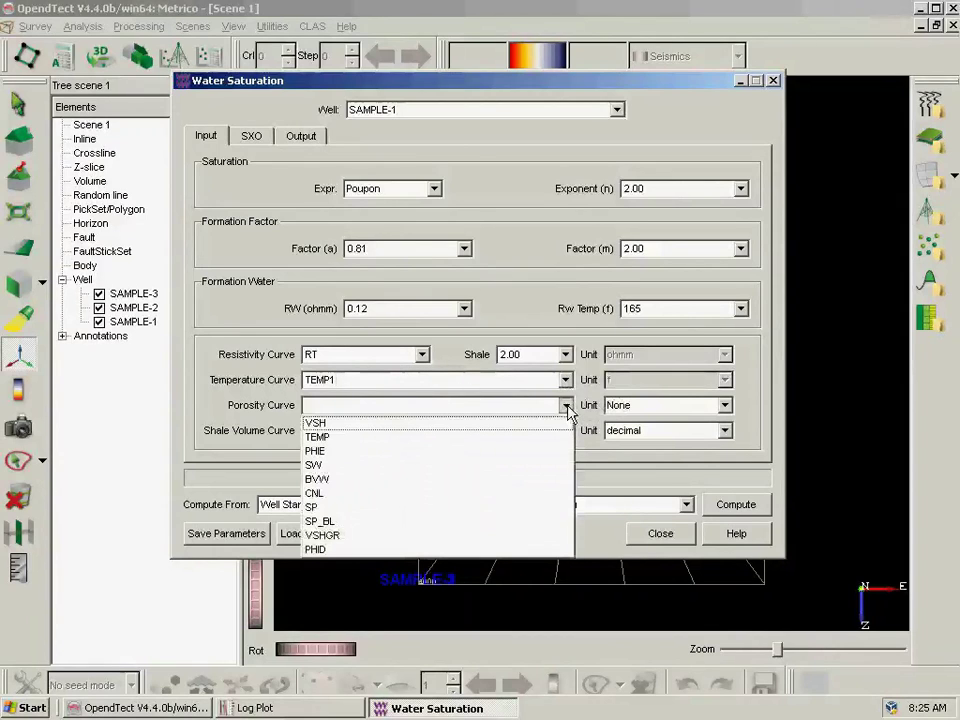
{"action": "left_click", "coordinate": [461, 551]}
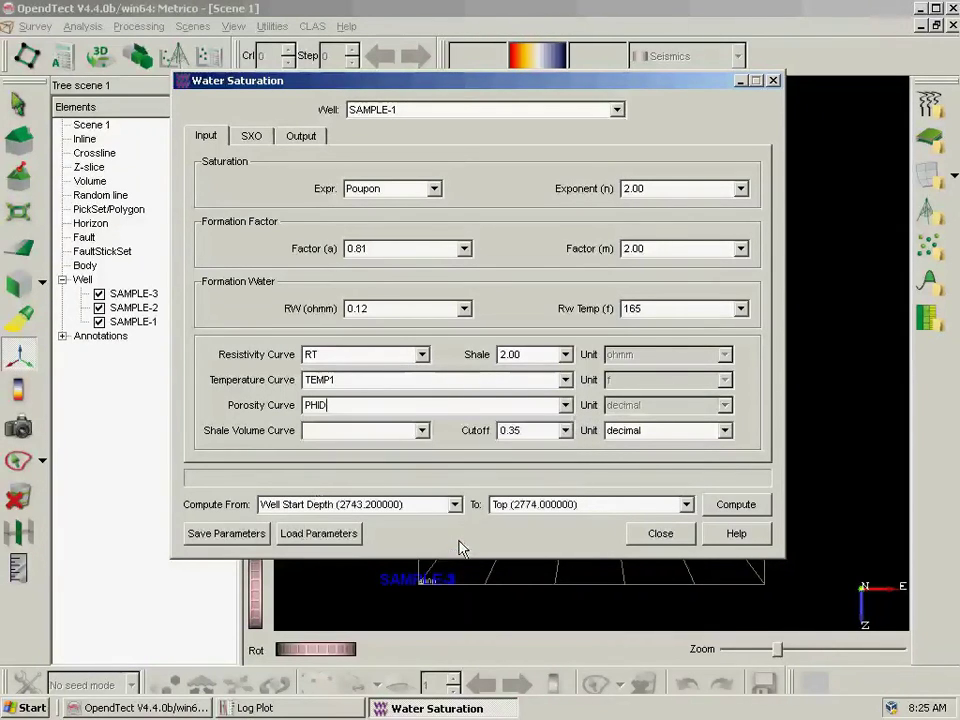
{"action": "left_click", "coordinate": [424, 433]}
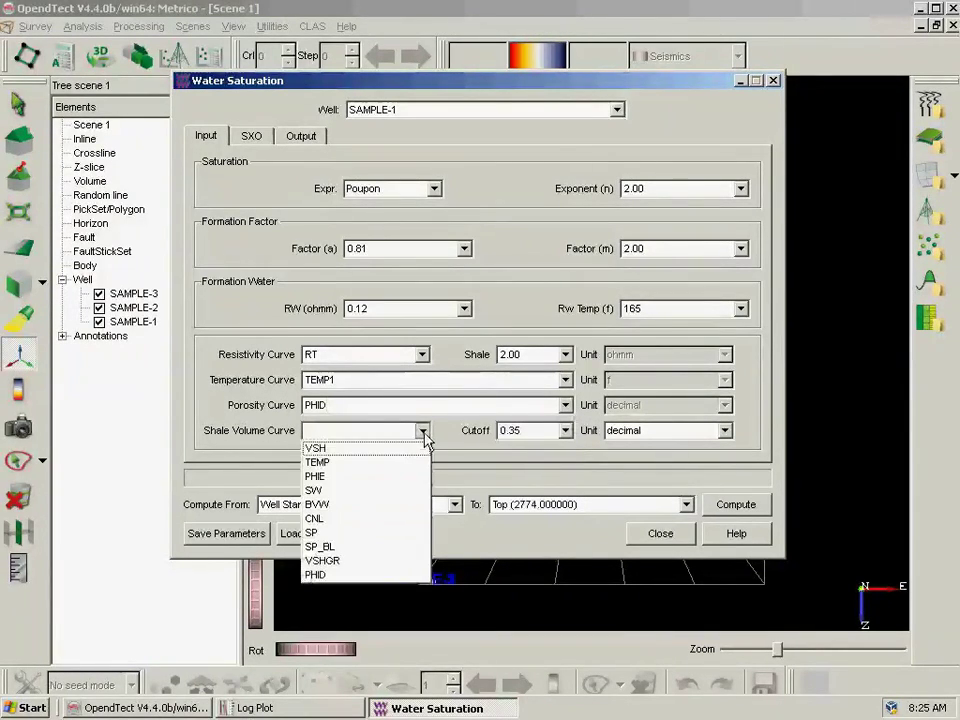
{"action": "left_click", "coordinate": [401, 563]}
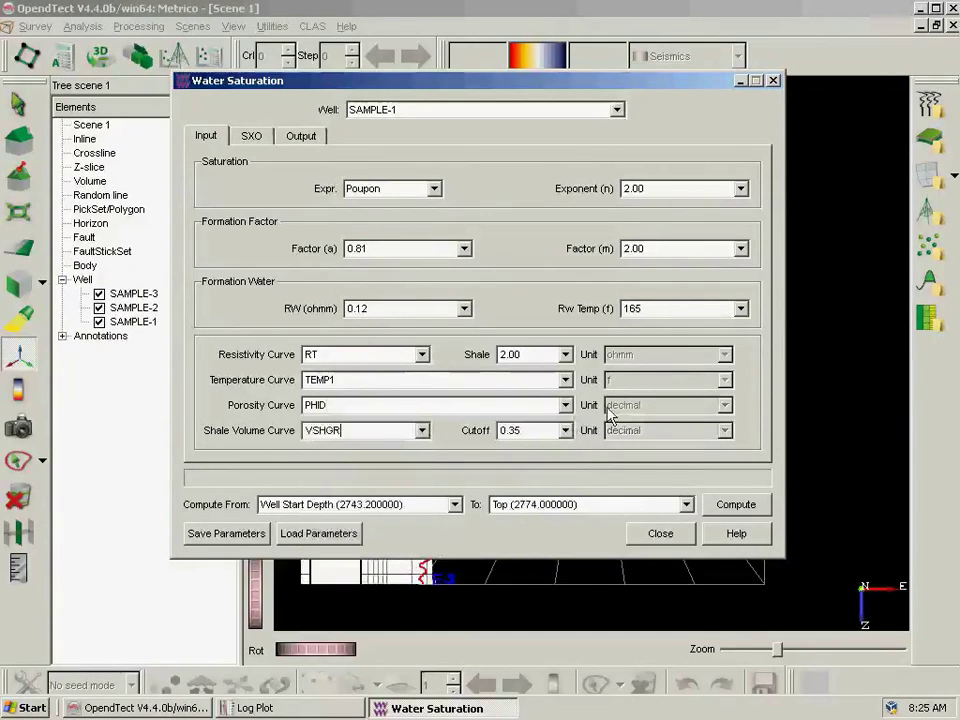
{"action": "left_click", "coordinate": [632, 508]}
{"action": "left_click", "coordinate": [545, 551]}
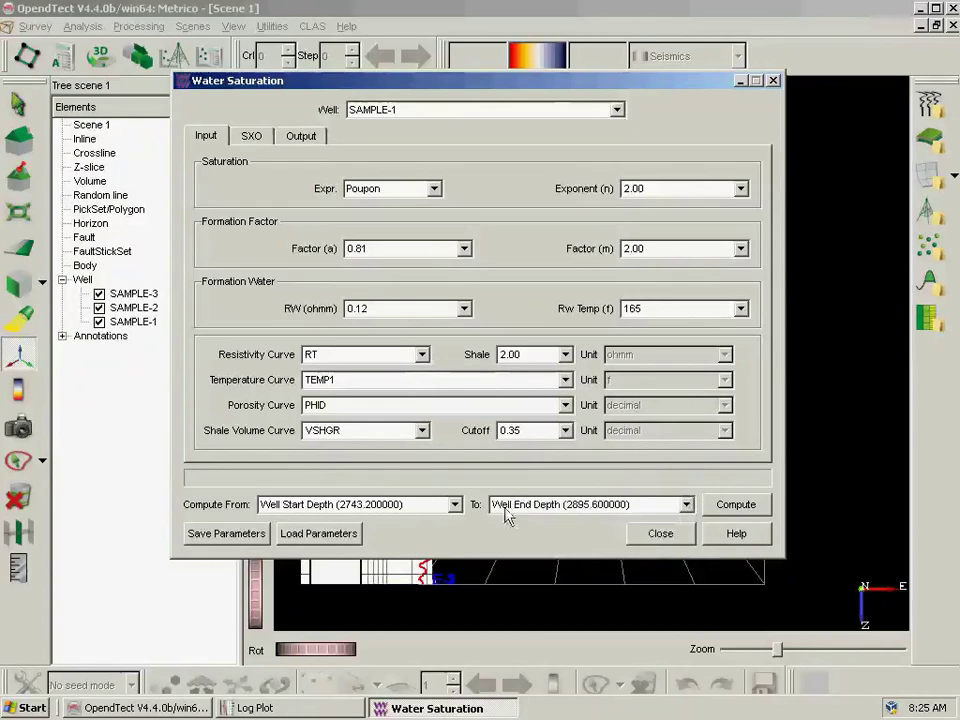
Output SWA in decimal units, compute water saturation, acknowledge success and close the calculator.
{"action": "left_click", "coordinate": [253, 137]}
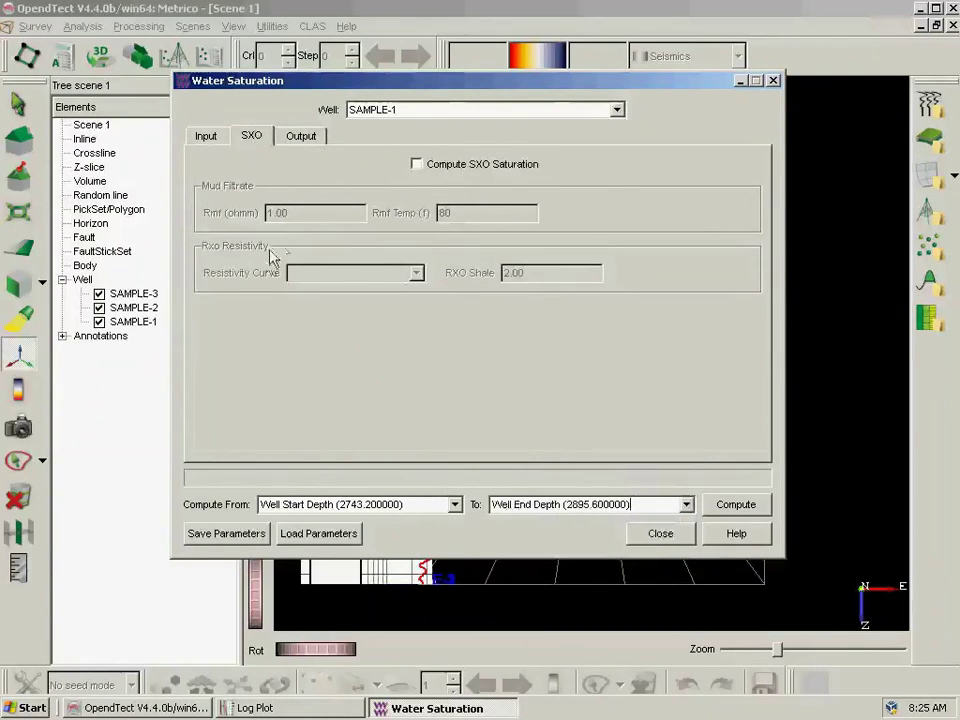
{"action": "left_click", "coordinate": [300, 137]}
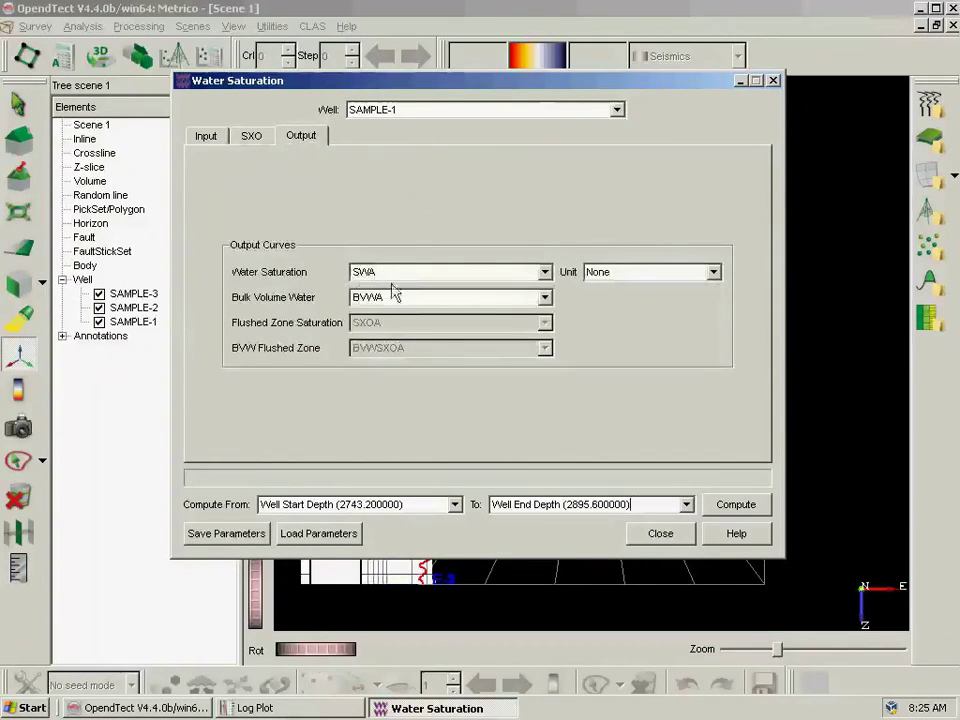
{"action": "left_click", "coordinate": [636, 274]}
{"action": "left_click", "coordinate": [641, 303]}
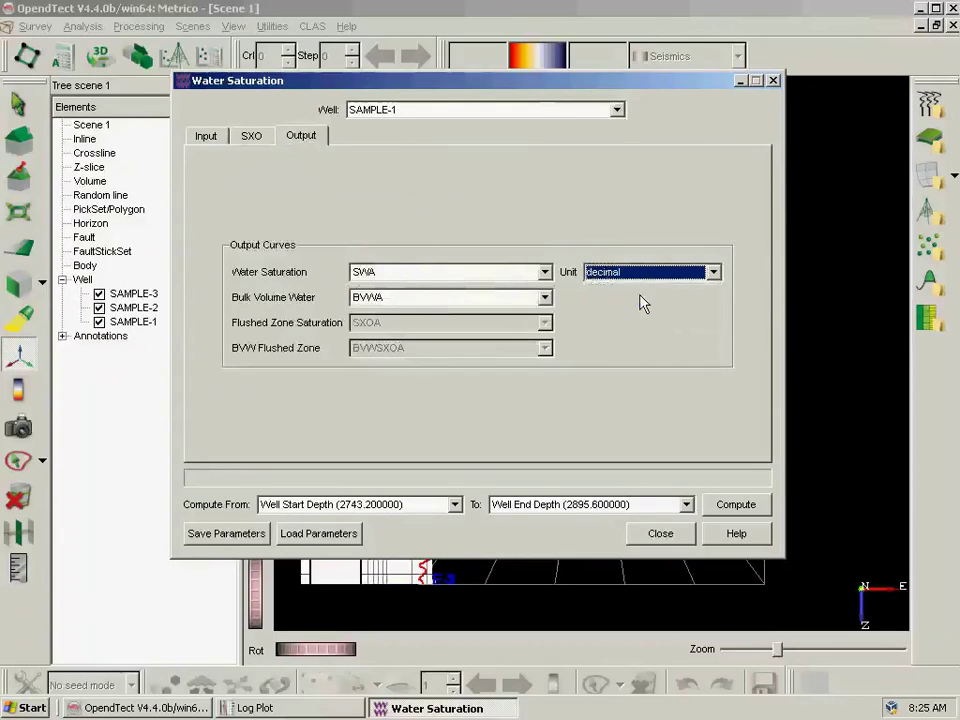
{"action": "left_click", "coordinate": [752, 508]}
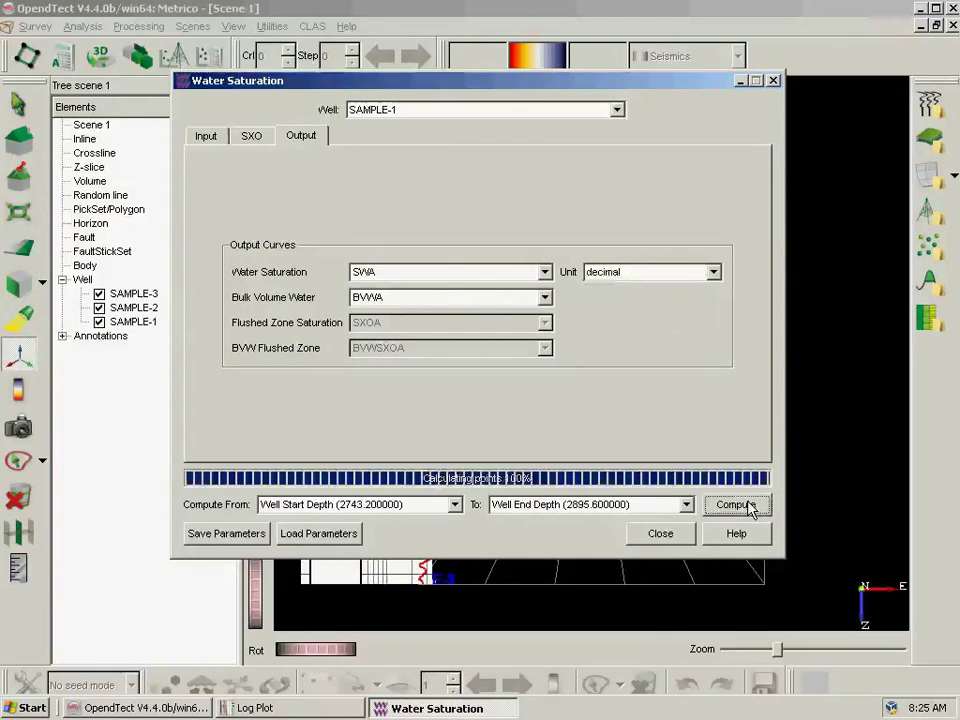
{"action": "left_click", "coordinate": [472, 340]}
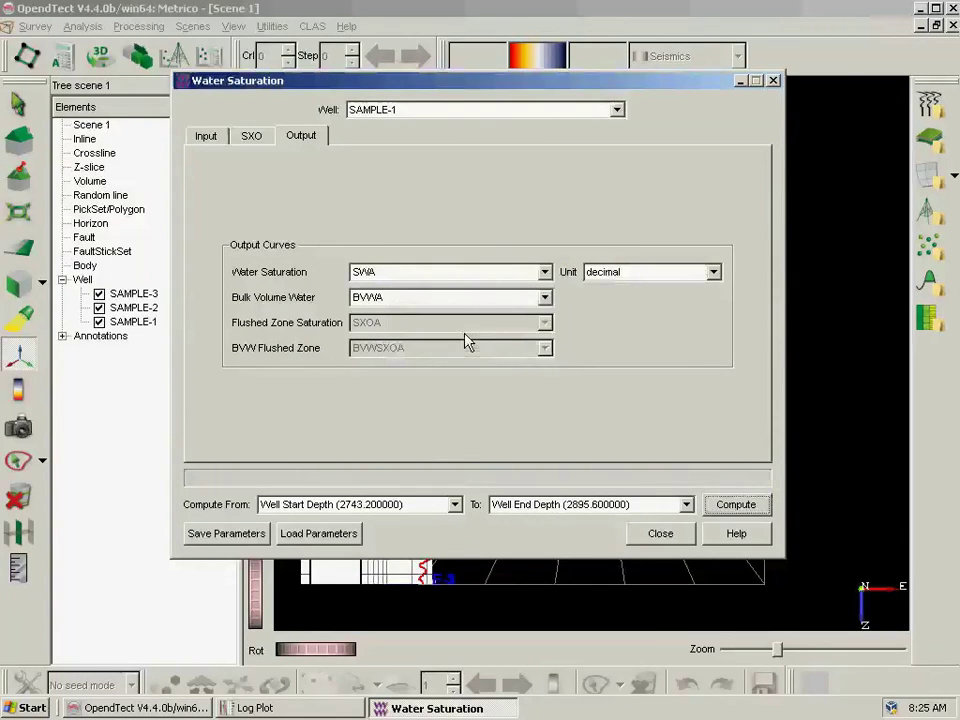
{"action": "left_click", "coordinate": [664, 532]}
In the log settings, add a sixth track named SW.
{"action": "left_click", "coordinate": [335, 706]}
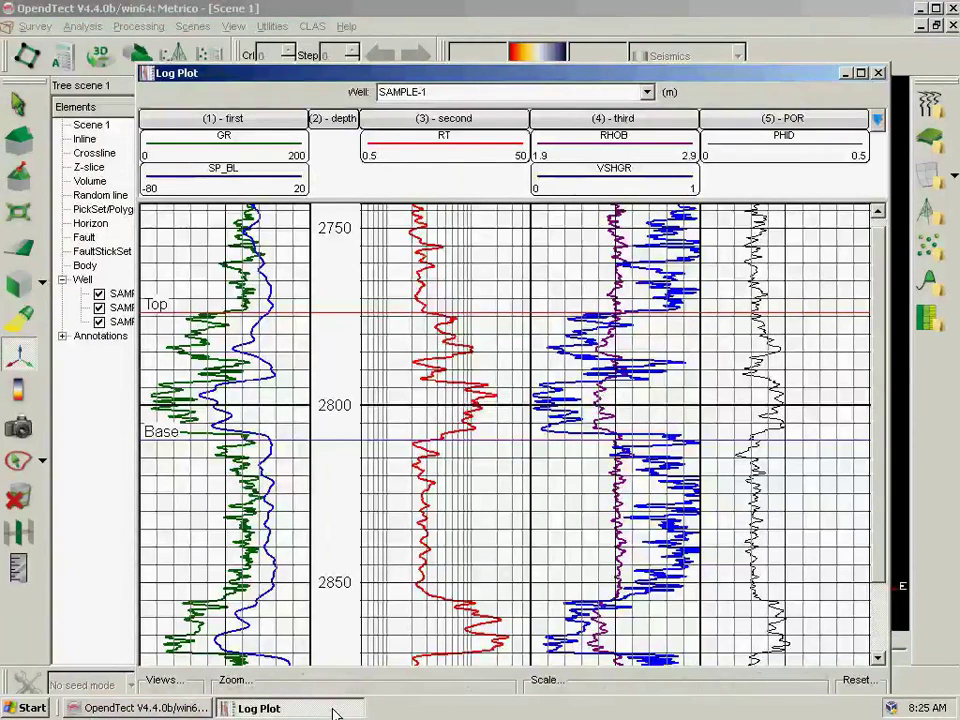
{"action": "right_click", "coordinate": [590, 370]}
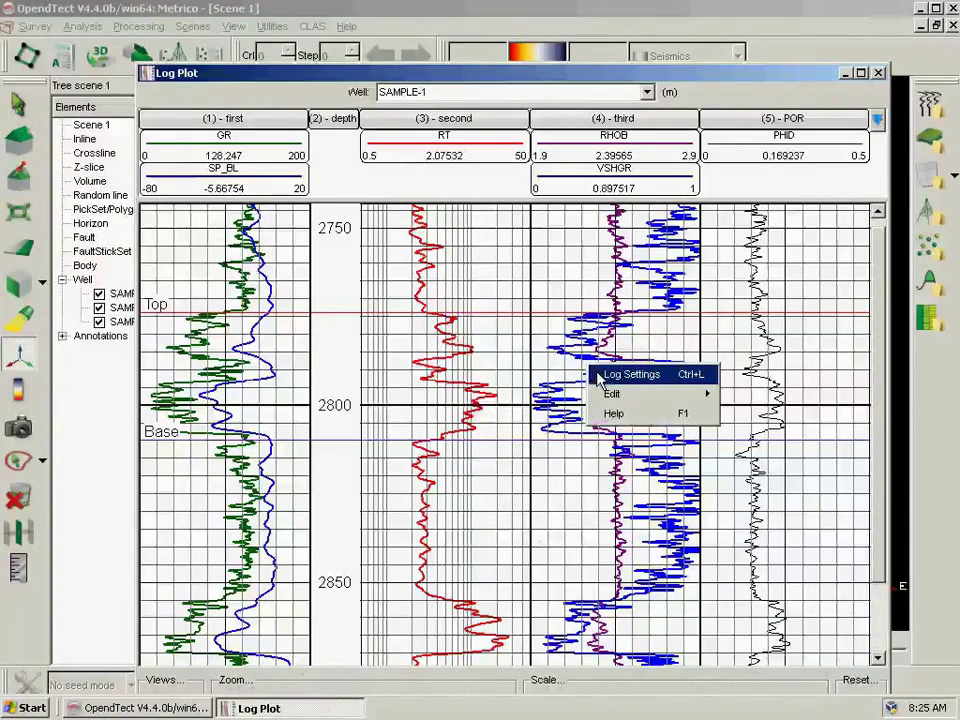
{"action": "left_click", "coordinate": [610, 376]}
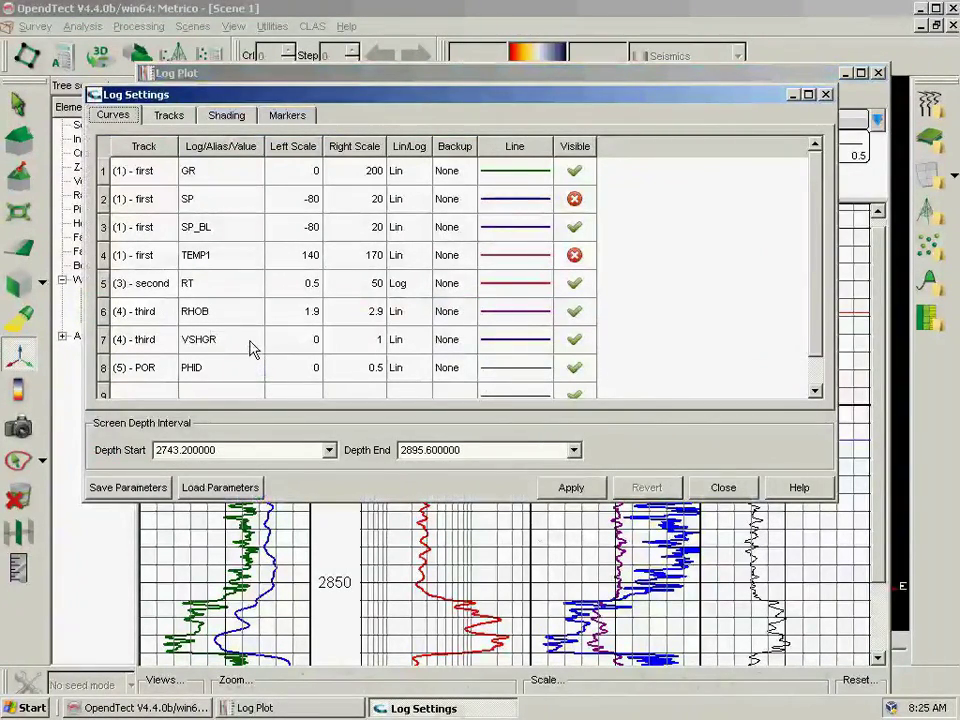
{"action": "left_click", "coordinate": [181, 118]}
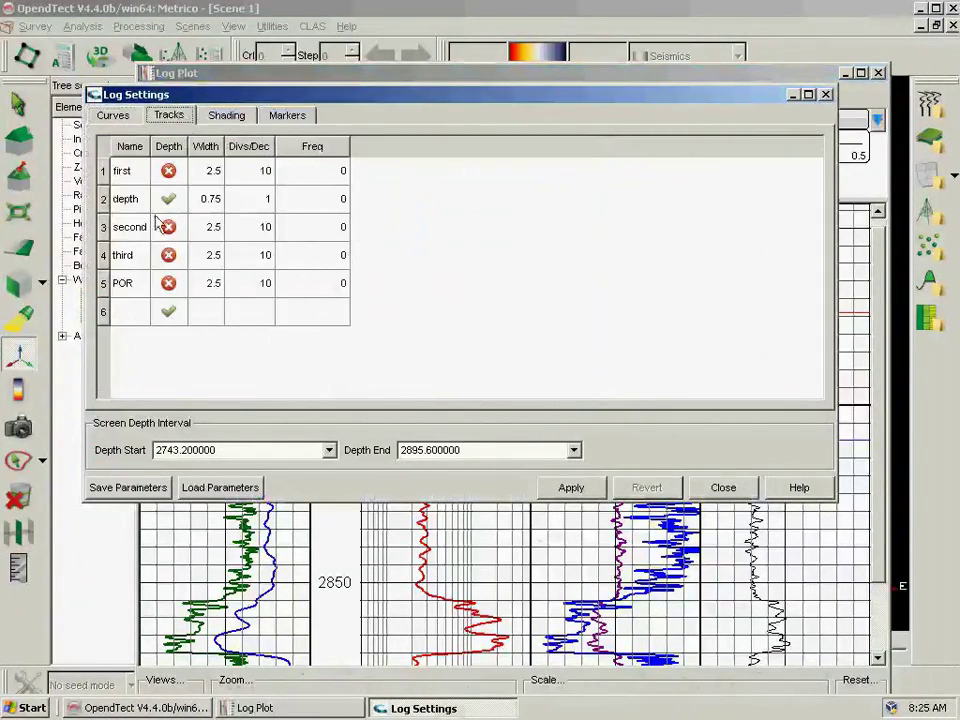
{"action": "double_click", "coordinate": [139, 313]}
{"action": "type", "text": "SW"}
{"action": "double_click", "coordinate": [208, 311]}
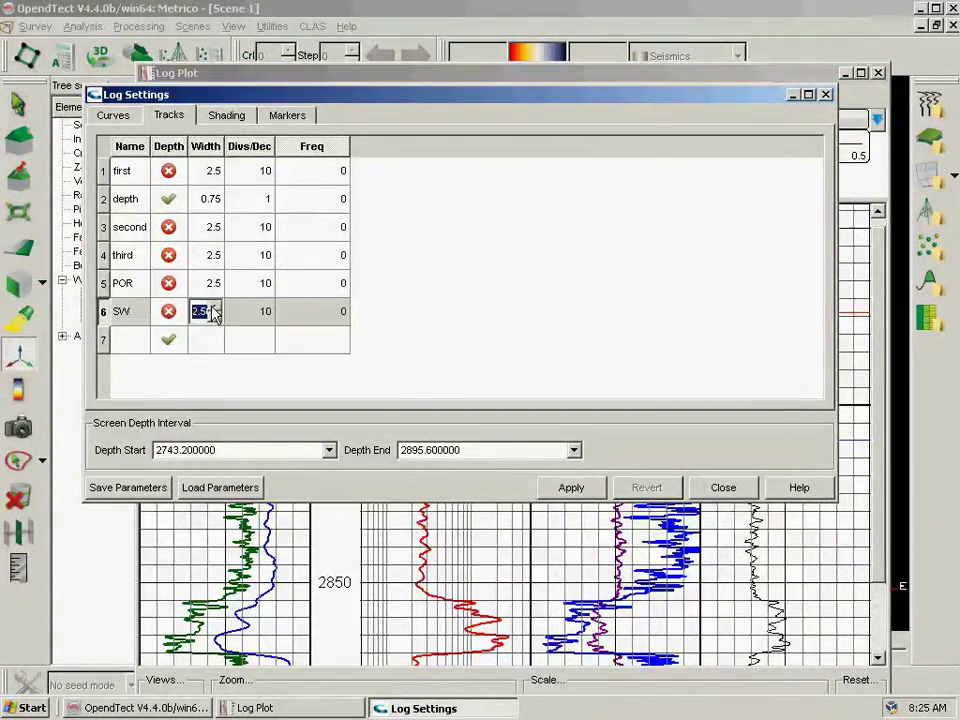
{"action": "left_click", "coordinate": [113, 116]}
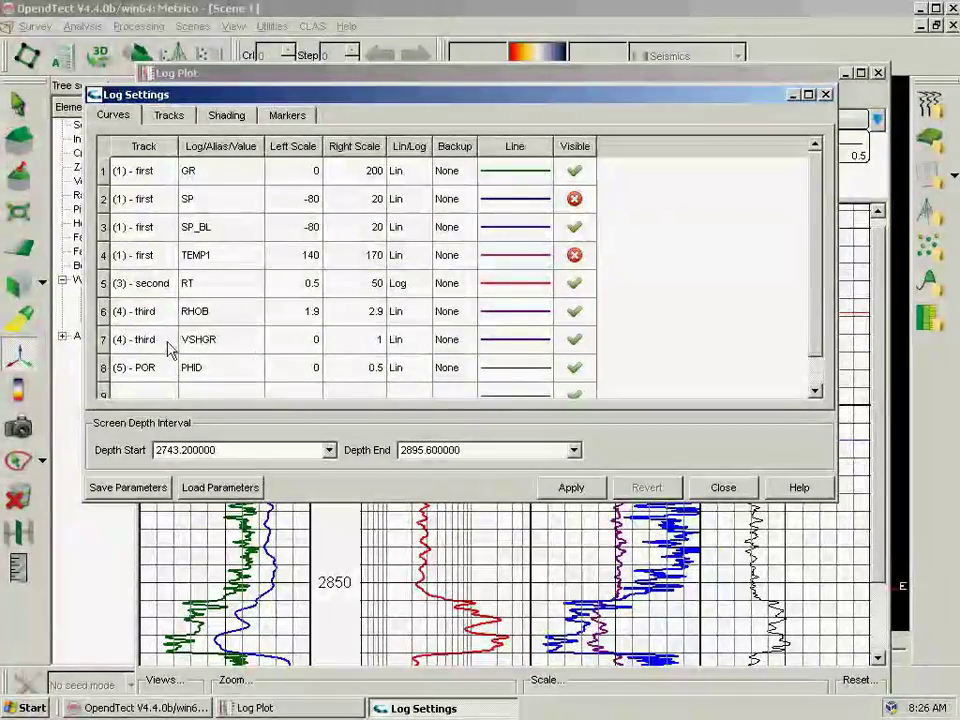
Move the VSHGR curve into the POR track and draw it as a red line.
{"action": "double_click", "coordinate": [176, 344]}
{"action": "left_click", "coordinate": [168, 340]}
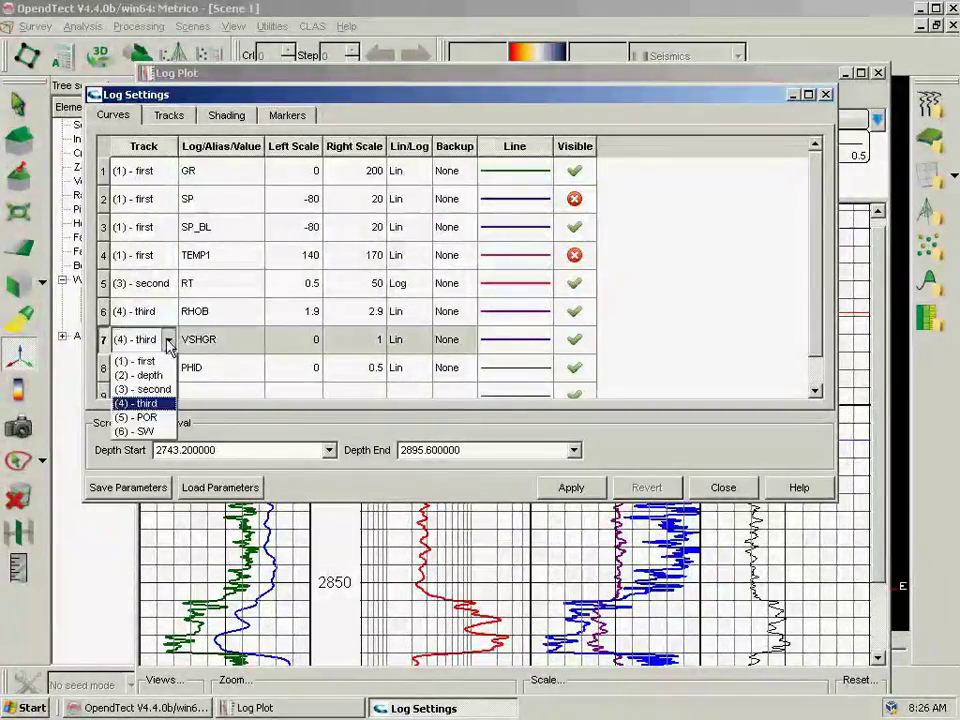
{"action": "left_click", "coordinate": [160, 418]}
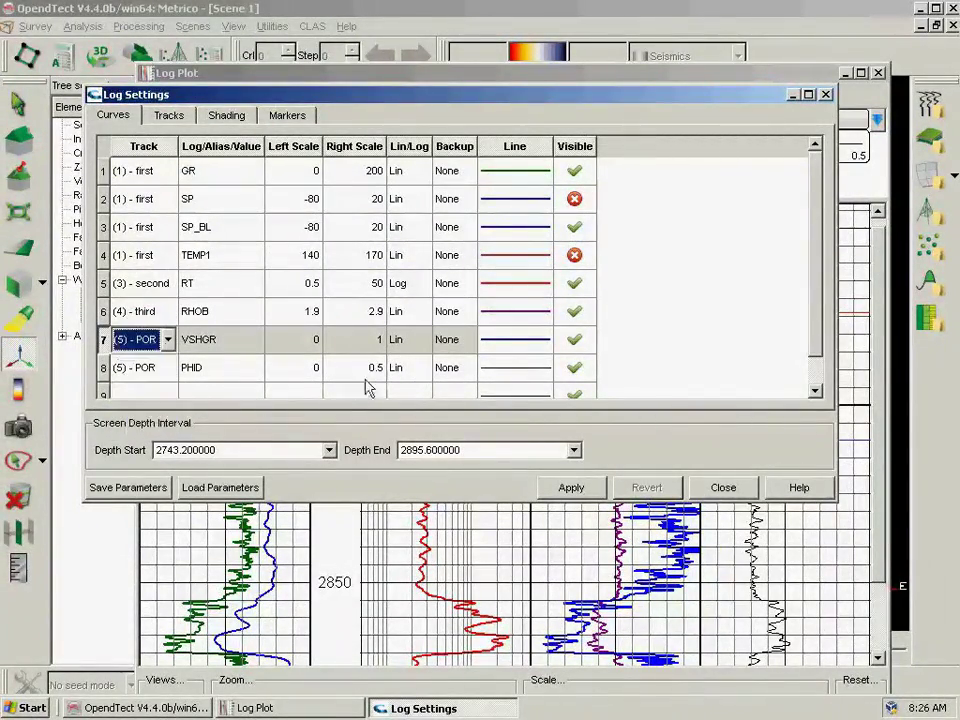
{"action": "double_click", "coordinate": [553, 343]}
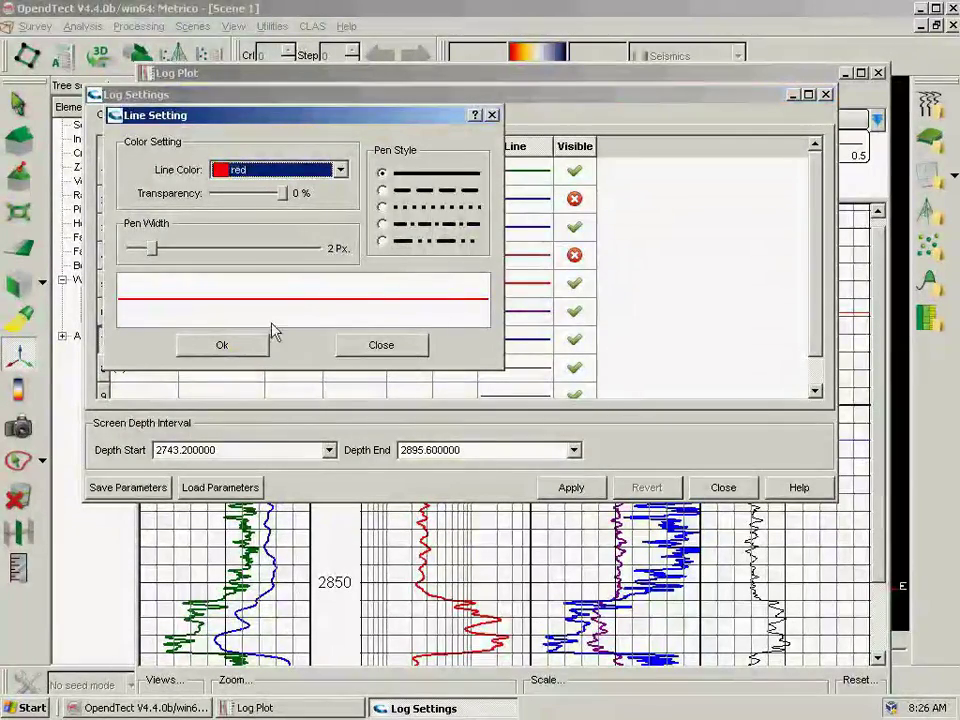
{"action": "left_click", "coordinate": [262, 341]}
Add an SWA curve to the SW track with left scale 1.
{"action": "left_click", "coordinate": [165, 393]}
{"action": "left_click", "coordinate": [165, 383]}
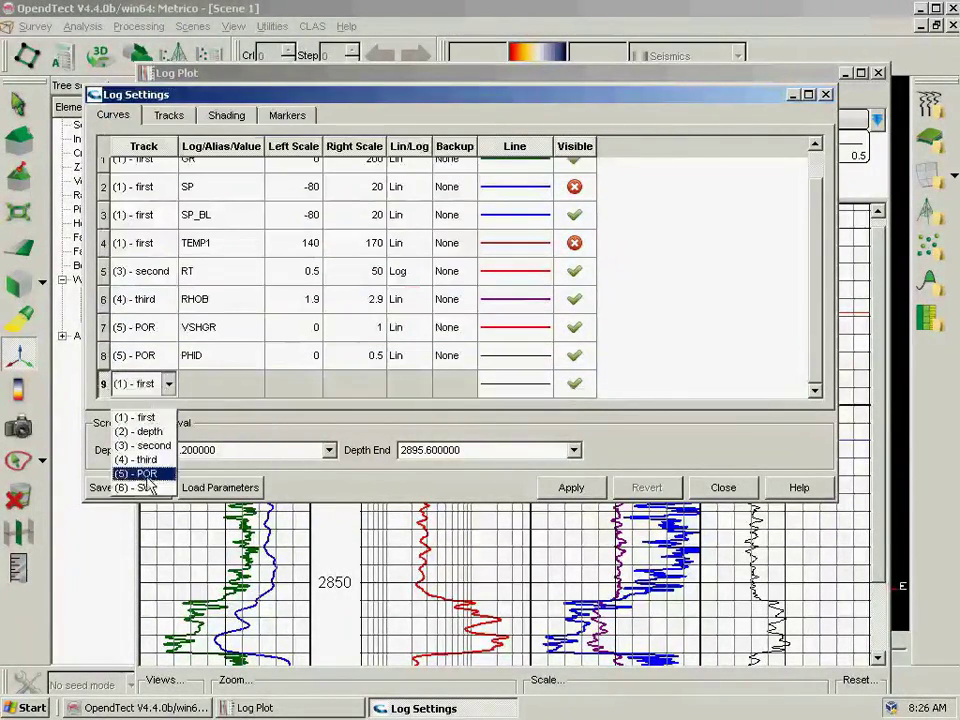
{"action": "left_click", "coordinate": [120, 485]}
{"action": "left_click", "coordinate": [222, 384]}
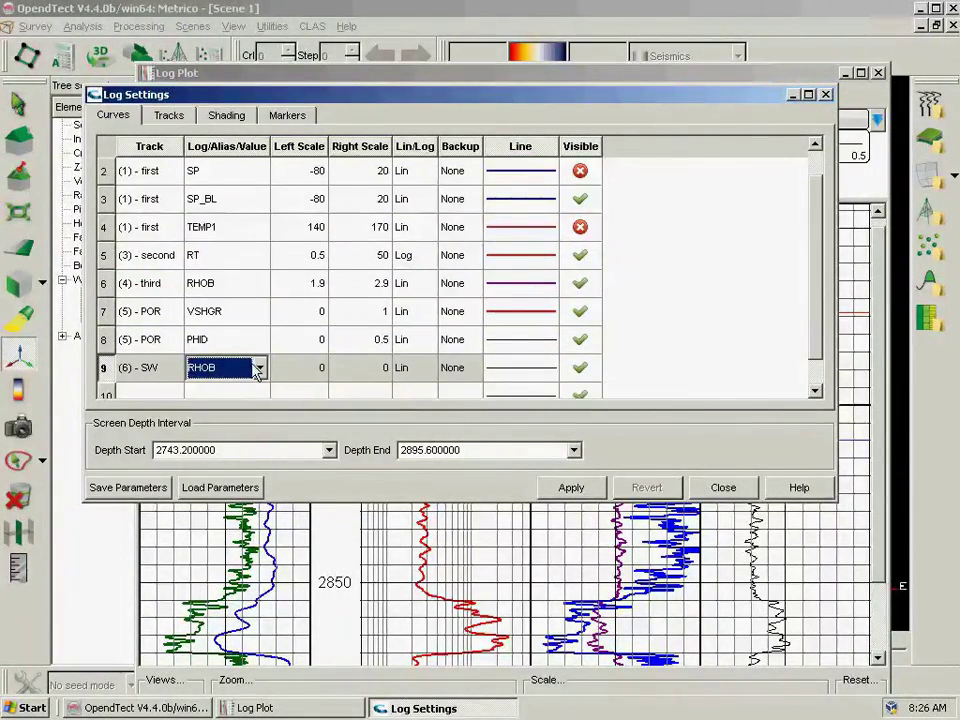
{"action": "scroll", "coordinate": [240, 518], "scroll_direction": "down", "scroll_amount": 3}
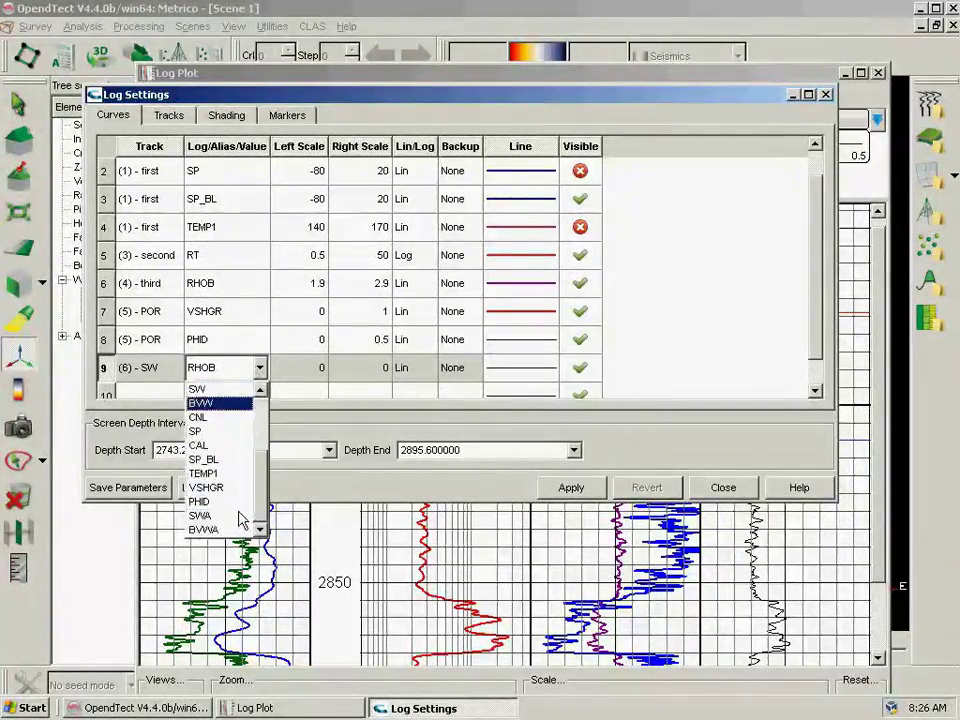
{"action": "left_click", "coordinate": [240, 518]}
{"action": "double_click", "coordinate": [320, 373]}
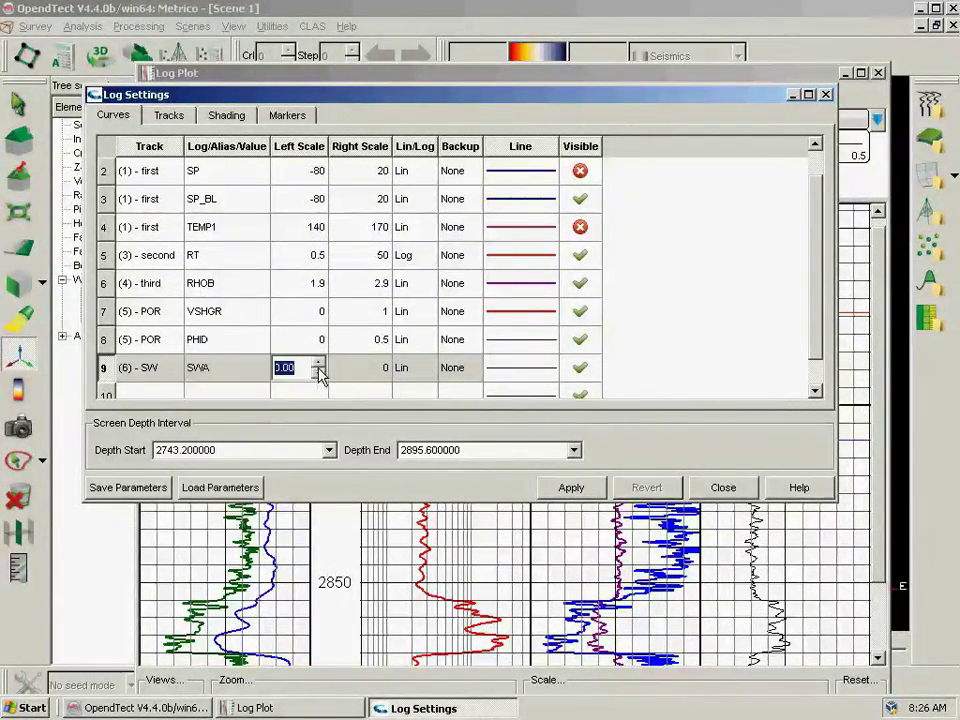
{"action": "type", "text": "1"}
Draw the SWA curve as a green 2-pixel line and apply it to the plot.
{"action": "double_click", "coordinate": [491, 371]}
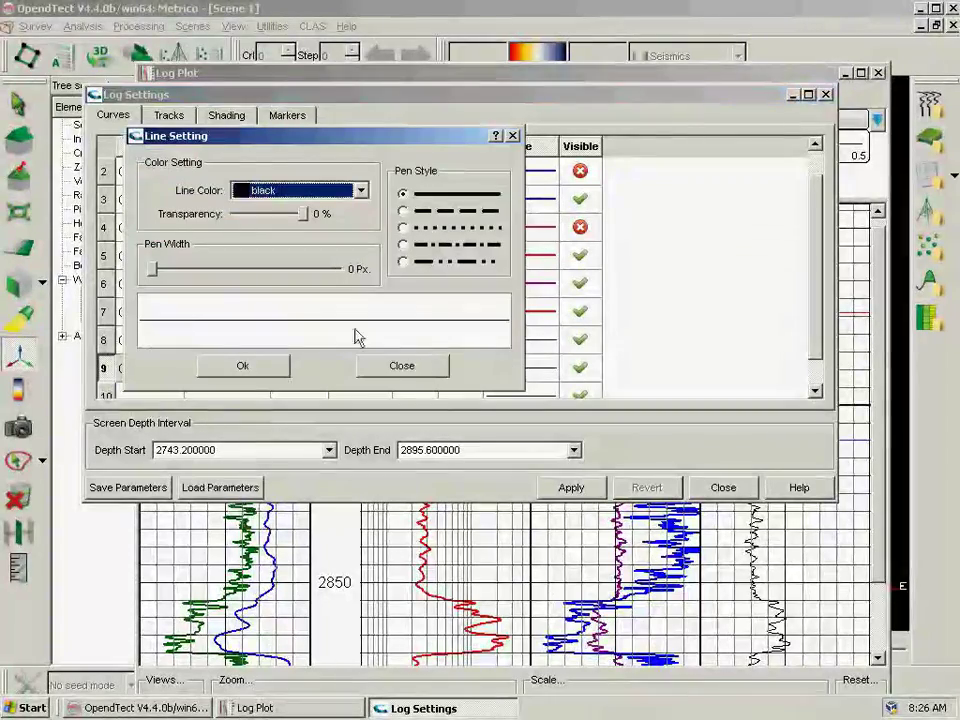
{"action": "key", "text": "Down"}
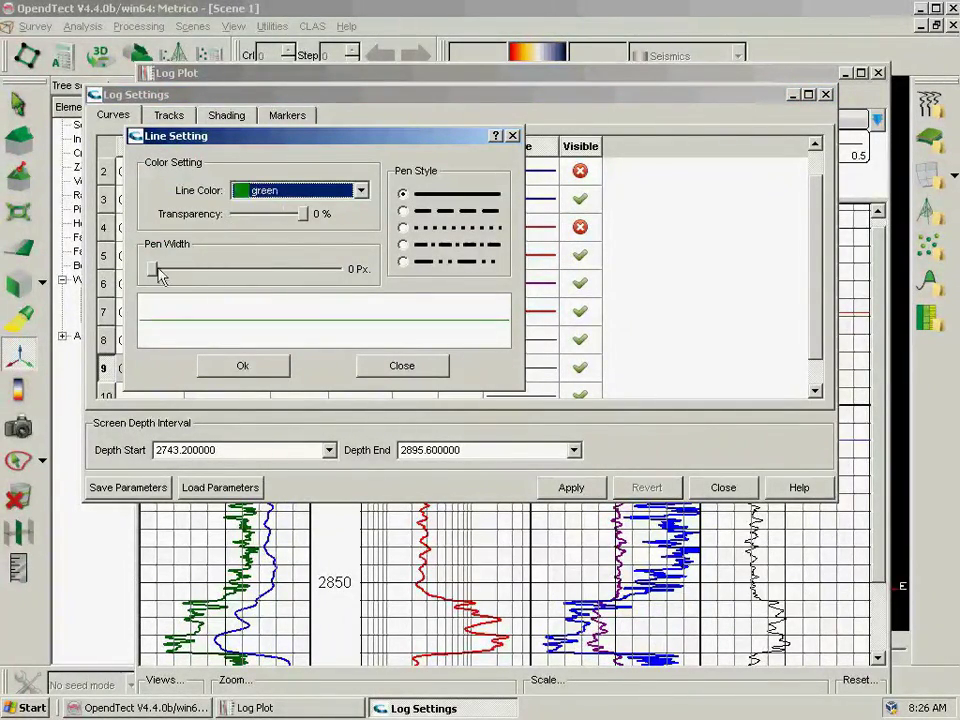
{"action": "left_click", "coordinate": [167, 272]}
{"action": "left_click", "coordinate": [170, 274]}
{"action": "left_click_drag", "start_coordinate": [152, 275], "coordinate": [178, 272]}
{"action": "left_click", "coordinate": [240, 366]}
{"action": "left_click", "coordinate": [585, 488]}
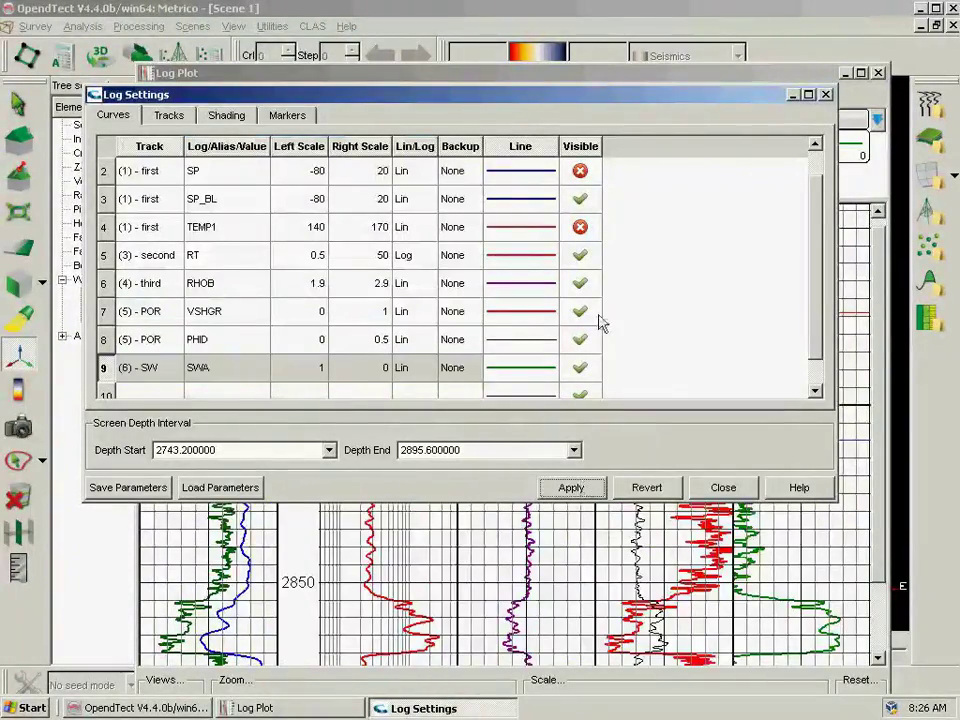
{"action": "left_click_drag", "start_coordinate": [549, 107], "coordinate": [455, 97]}
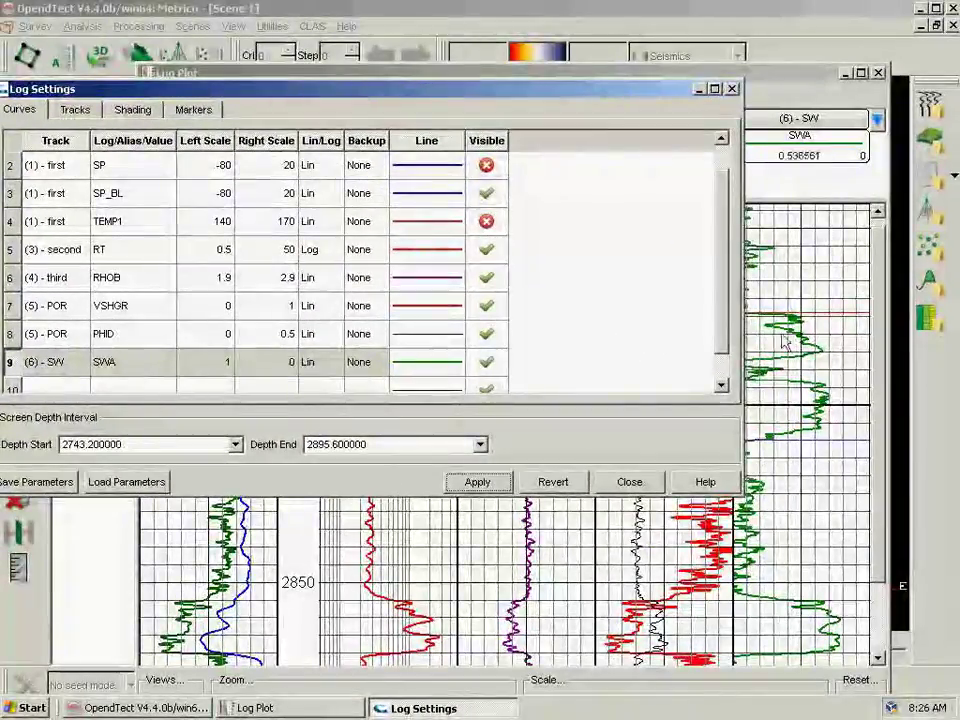
Define a shading rule: paint track (6)-SW where SWA lies right of 0.5.
{"action": "left_click", "coordinate": [75, 109]}
{"action": "left_click_drag", "start_coordinate": [96, 97], "coordinate": [137, 103]}
{"action": "left_click", "coordinate": [174, 114]}
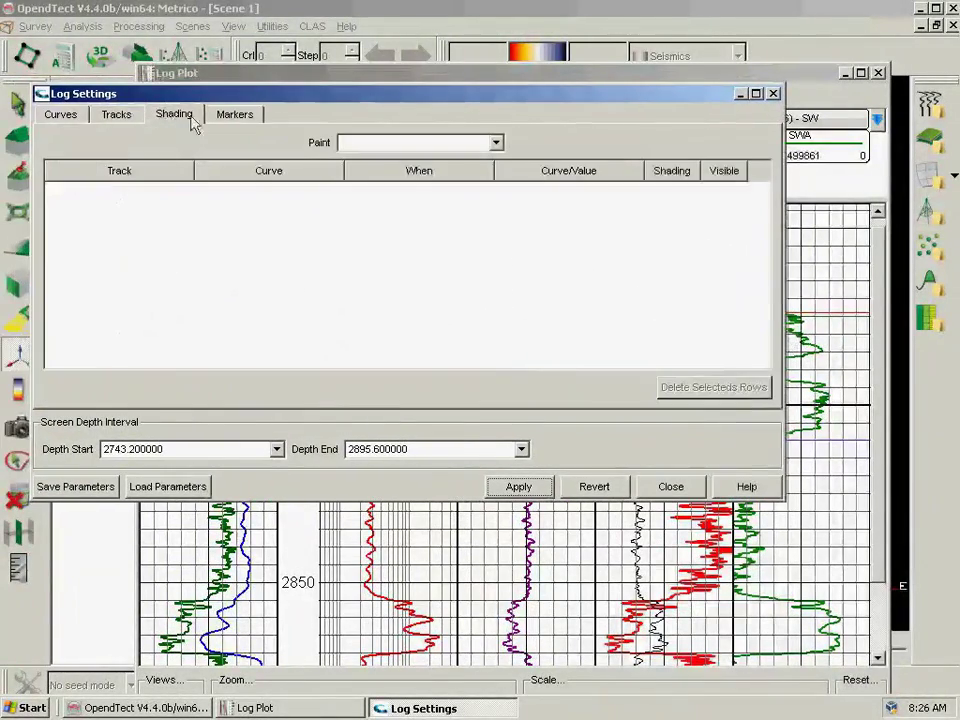
{"action": "left_click", "coordinate": [390, 143]}
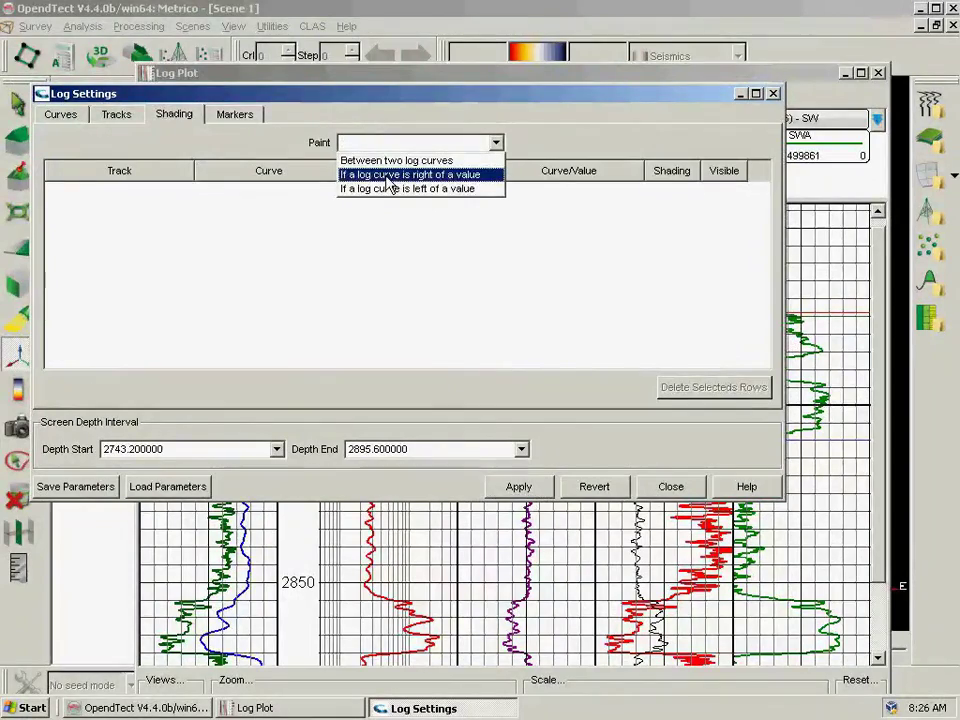
{"action": "left_click", "coordinate": [387, 175]}
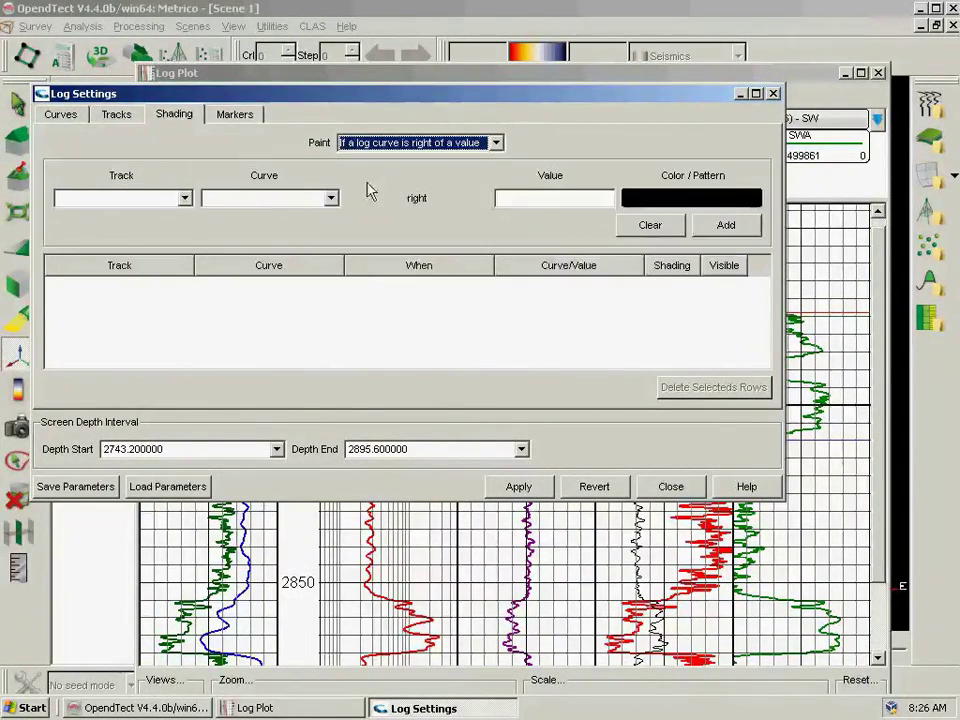
{"action": "left_click", "coordinate": [185, 198]}
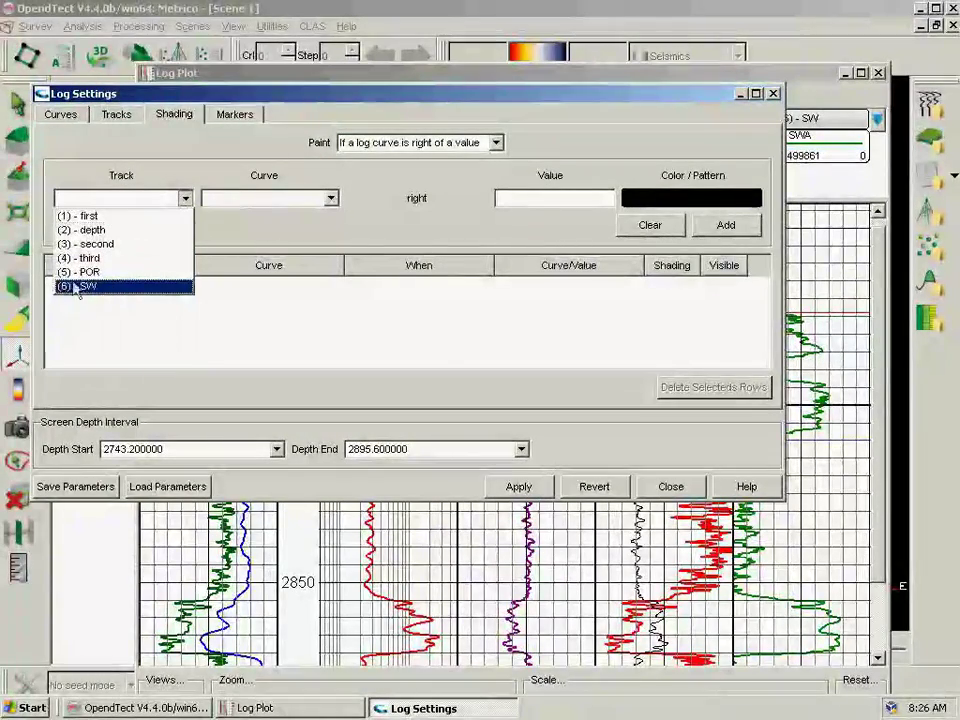
{"action": "left_click", "coordinate": [120, 287]}
{"action": "left_click", "coordinate": [331, 198]}
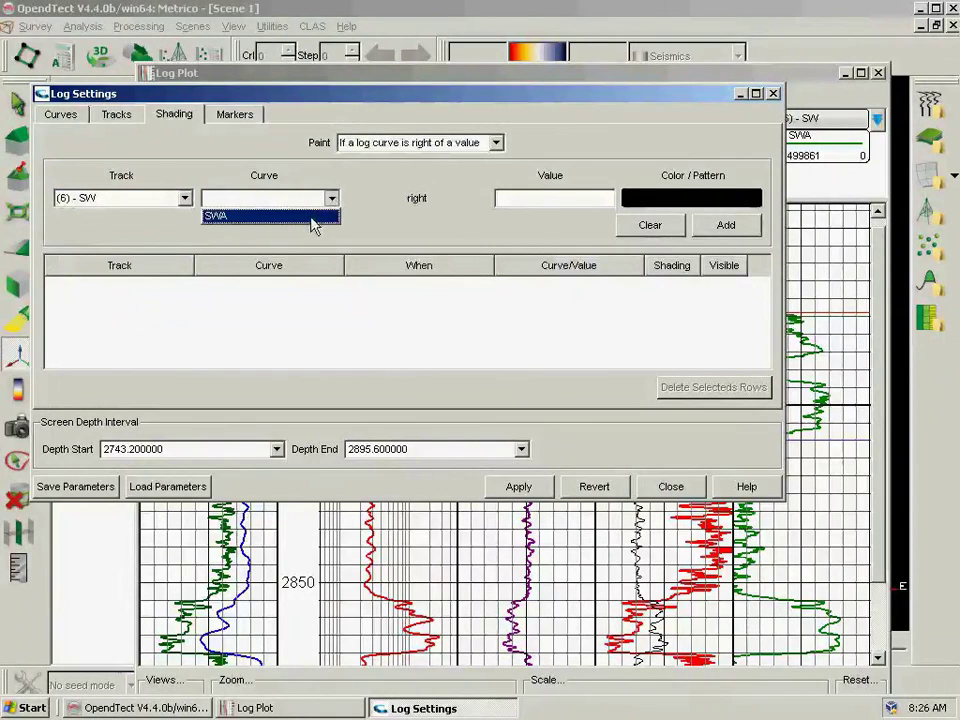
{"action": "left_click", "coordinate": [231, 217]}
{"action": "left_click", "coordinate": [508, 200]}
{"action": "type", "text": "0.5"}
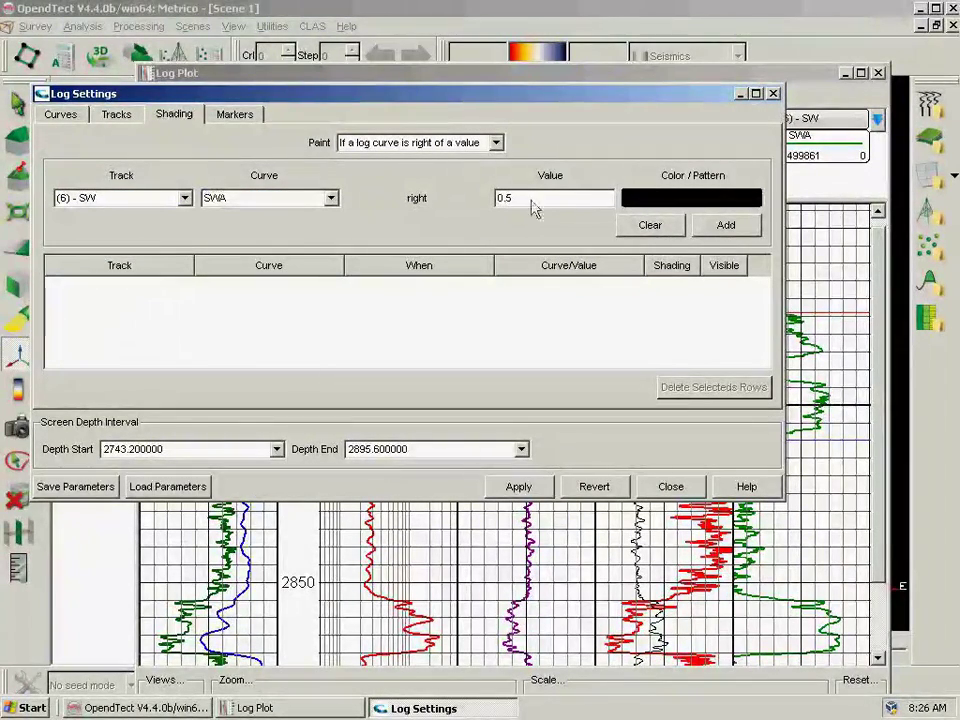
Make the shading green, add the rule, apply it and close the log settings.
{"action": "left_click", "coordinate": [641, 201]}
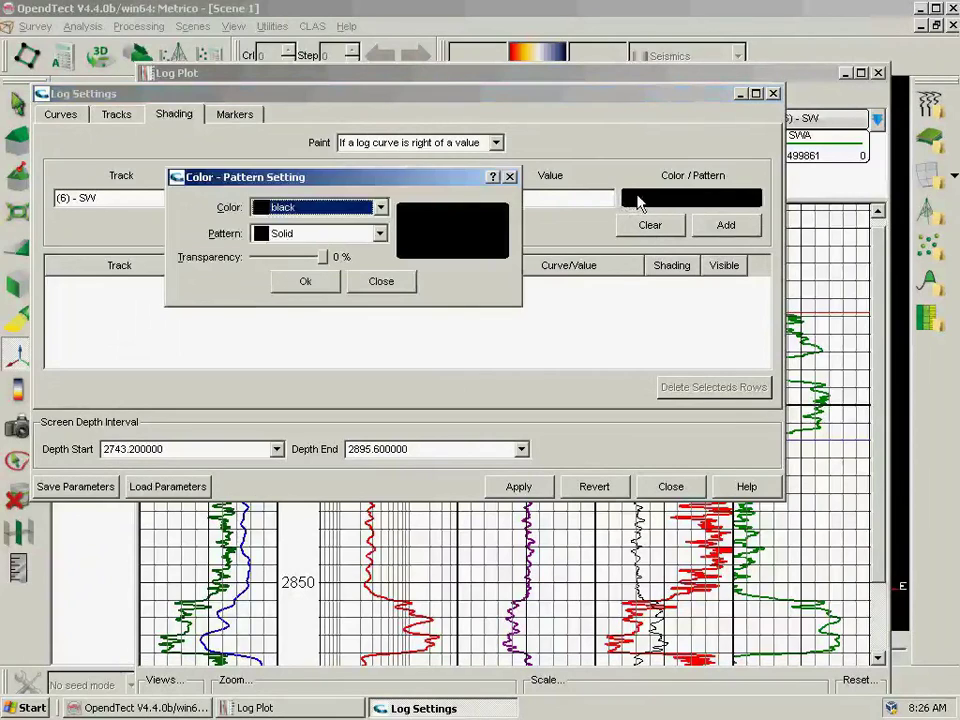
{"action": "scroll", "coordinate": [370, 208], "scroll_direction": "down", "scroll_amount": 3}
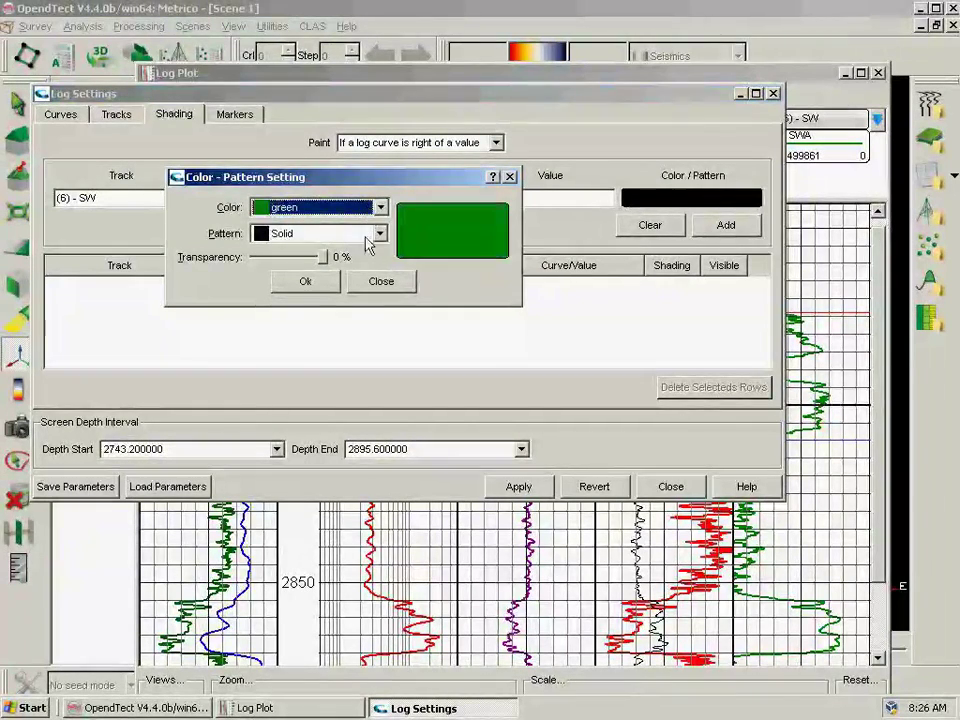
{"action": "left_click", "coordinate": [306, 281]}
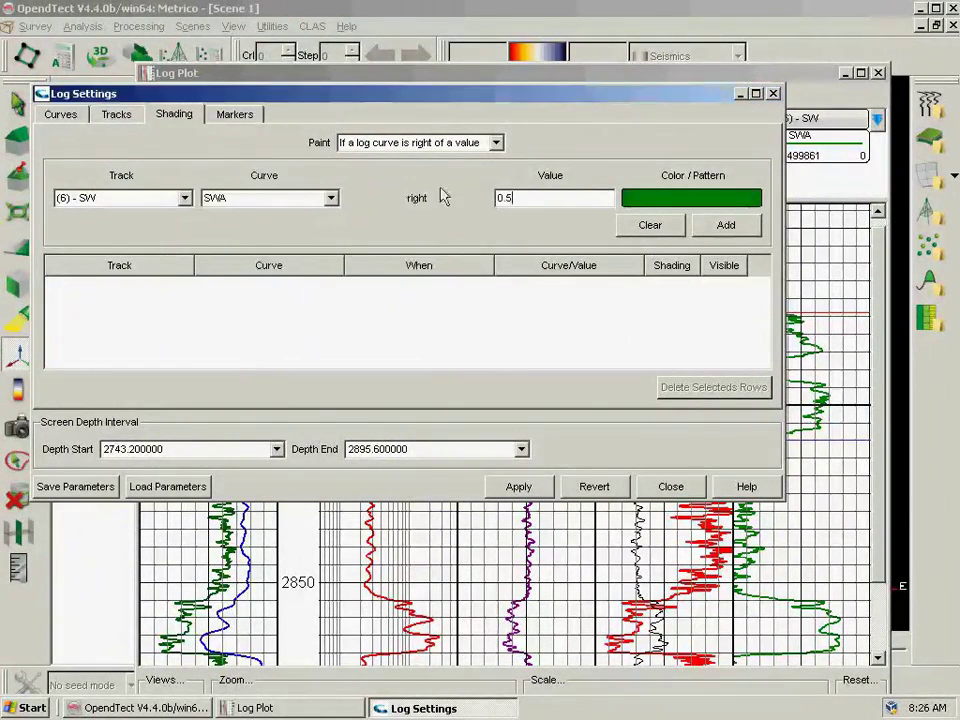
{"action": "left_click", "coordinate": [707, 227]}
{"action": "left_click", "coordinate": [518, 488]}
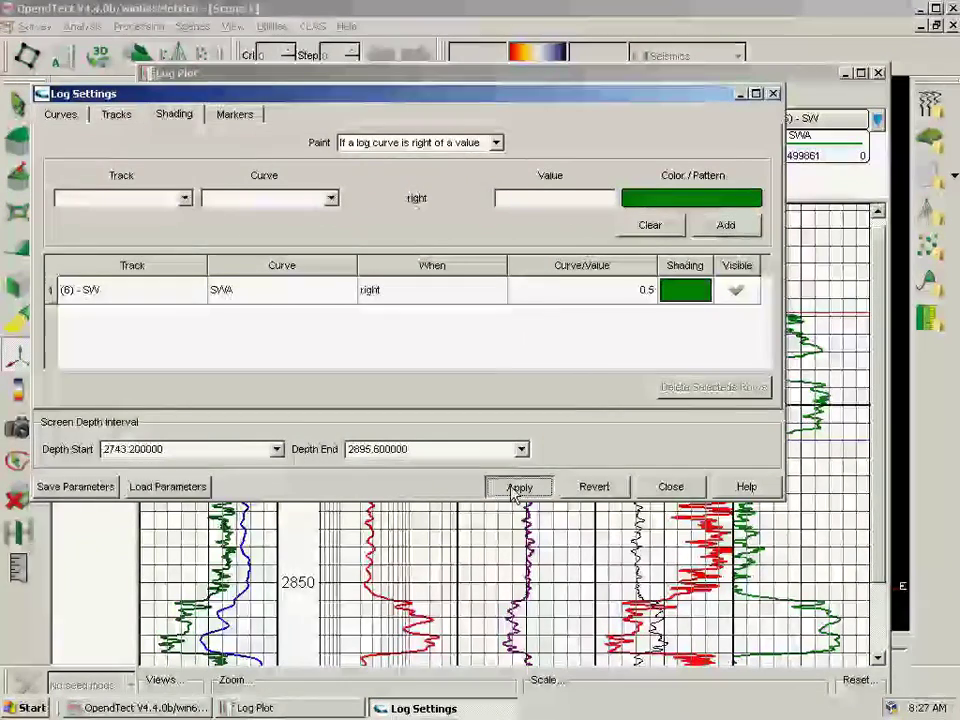
{"action": "left_click", "coordinate": [671, 487]}
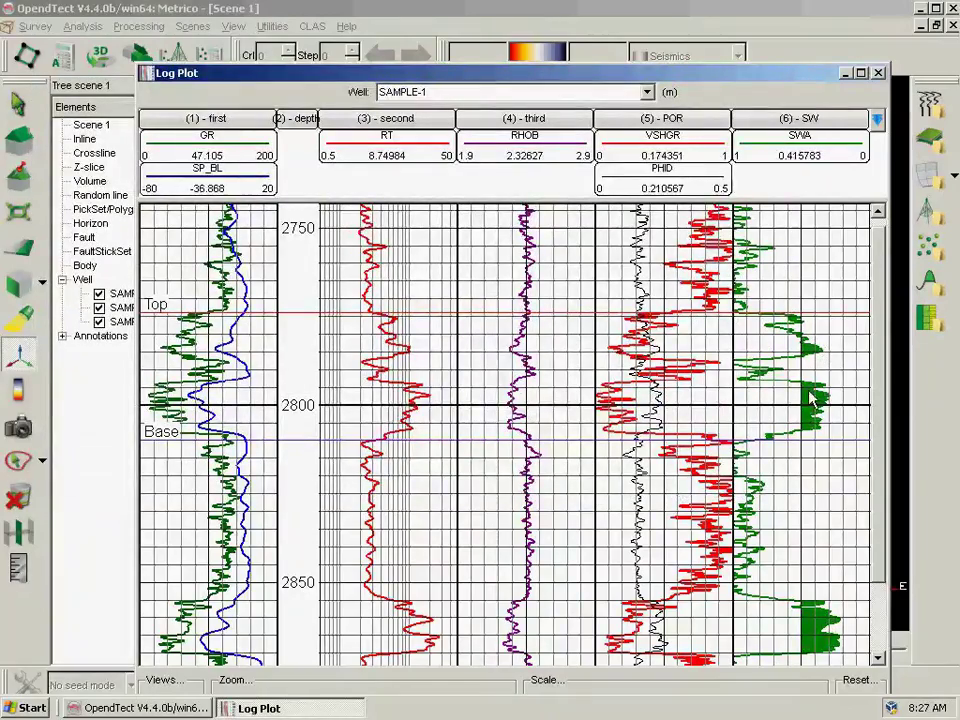
In the log settings, change the SWA line colour to blue, apply and close.
{"action": "right_click", "coordinate": [614, 330]}
{"action": "left_click", "coordinate": [620, 333]}
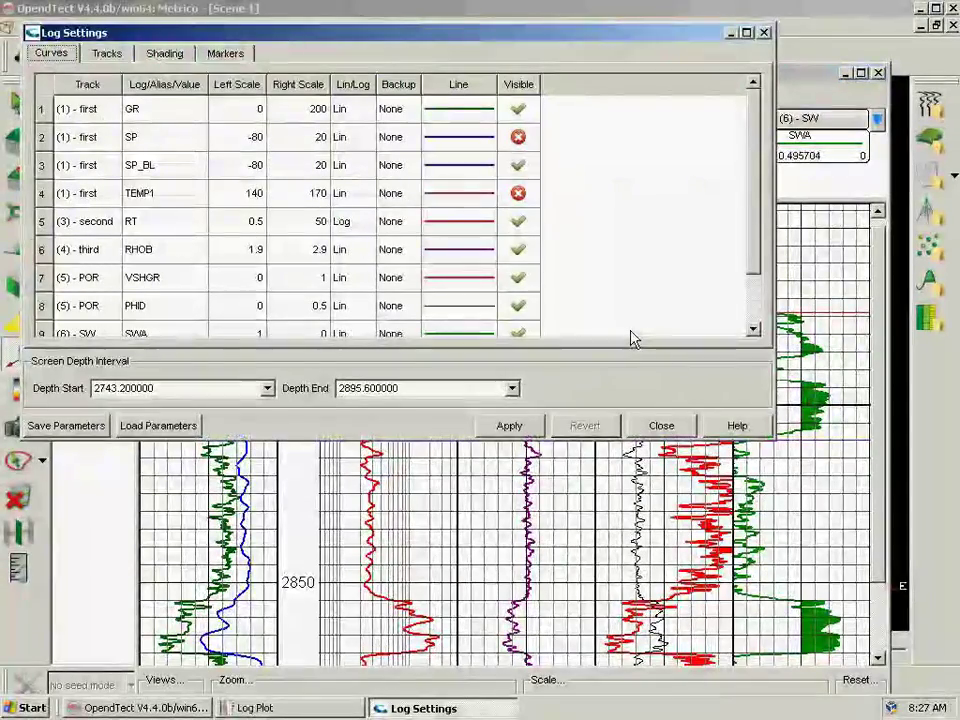
{"action": "left_click", "coordinate": [442, 332]}
{"action": "key", "text": "b"}
{"action": "key", "text": "Down"}
{"action": "key", "text": "Down"}
{"action": "key", "text": "Down"}
{"action": "key", "text": "Up"}
{"action": "left_click", "coordinate": [157, 283]}
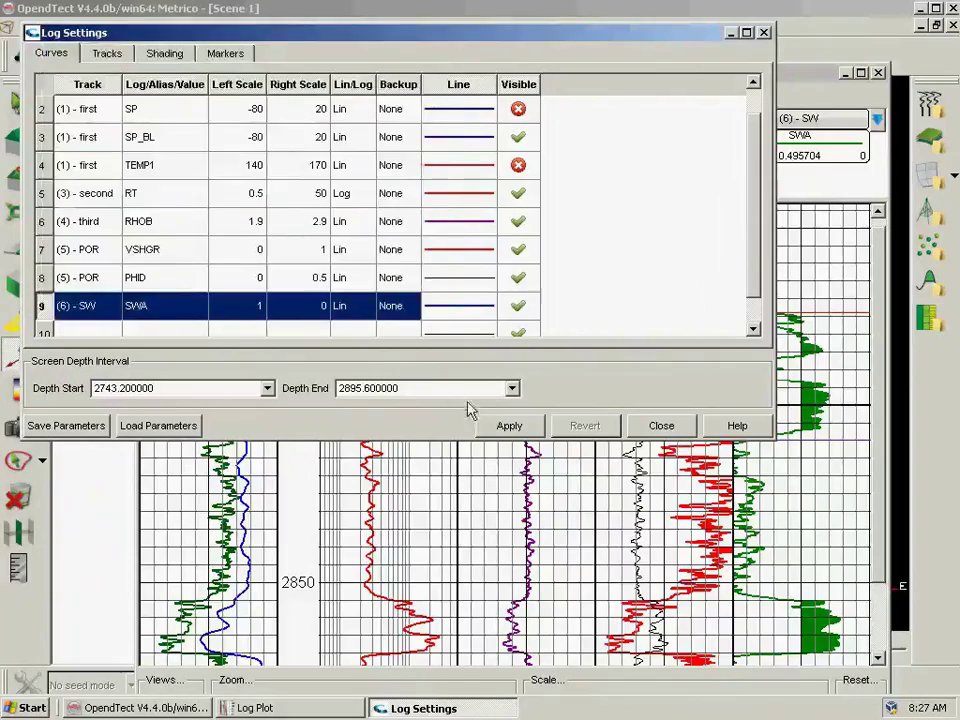
{"action": "left_click", "coordinate": [495, 424]}
{"action": "left_click", "coordinate": [659, 426]}
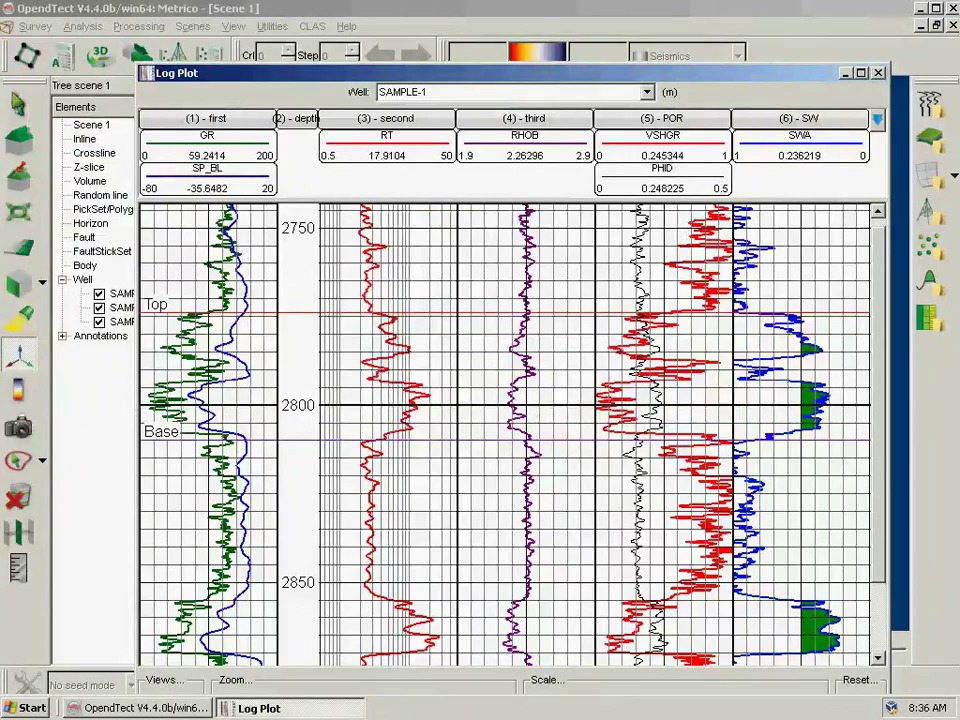
Open the Reservoir/Net Pay report and add a compute zone NewZone spanning the whole well.
{"action": "left_click", "coordinate": [313, 26]}
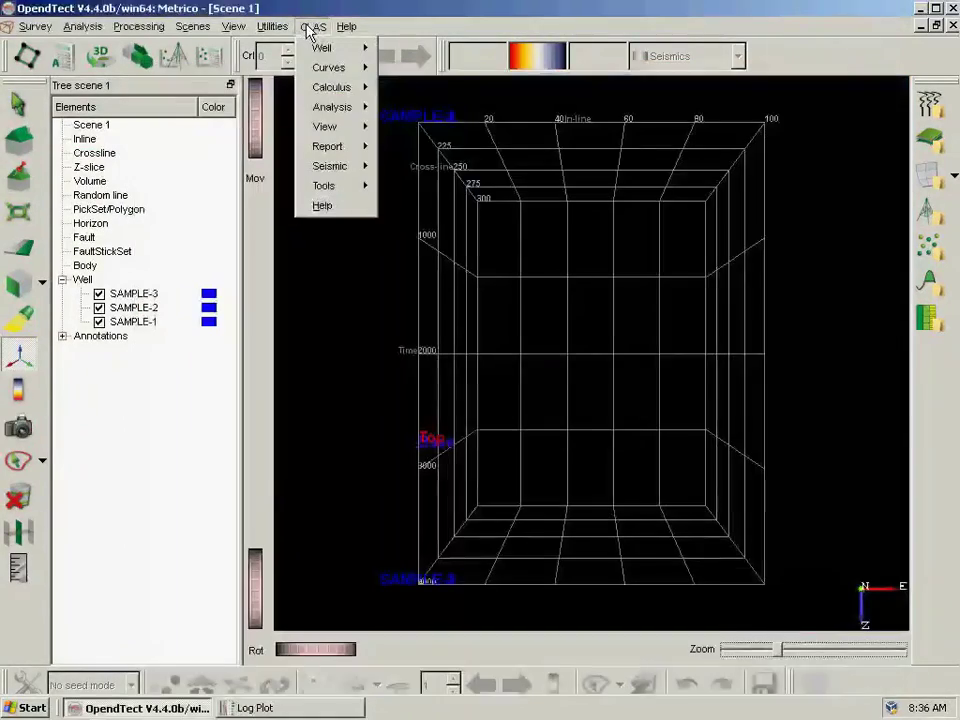
{"action": "mouse_move", "coordinate": [336, 148]}
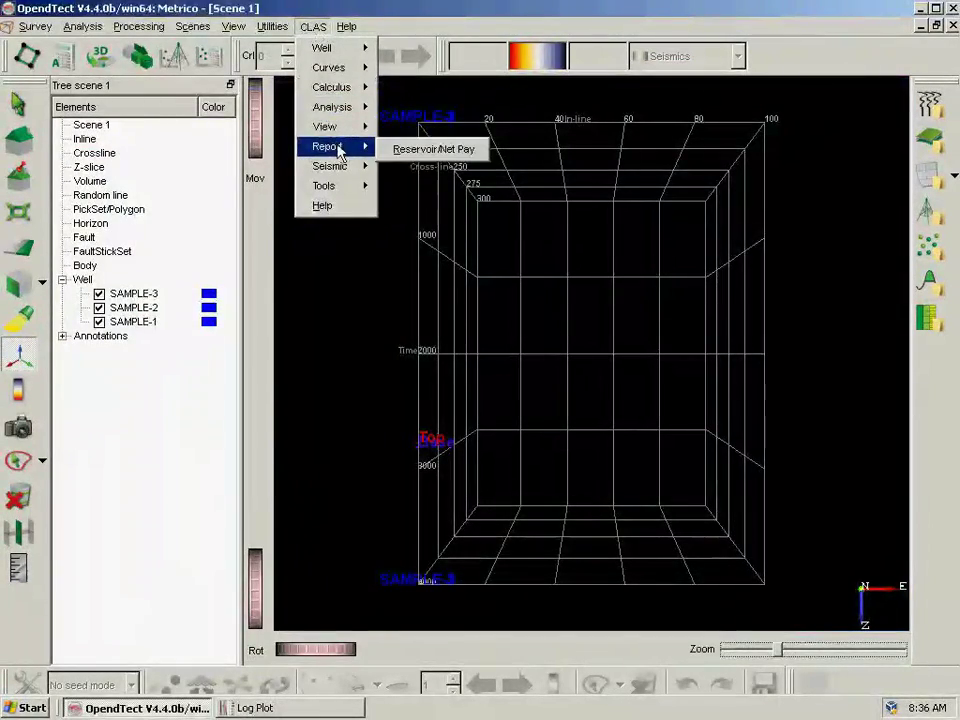
{"action": "left_click", "coordinate": [430, 150]}
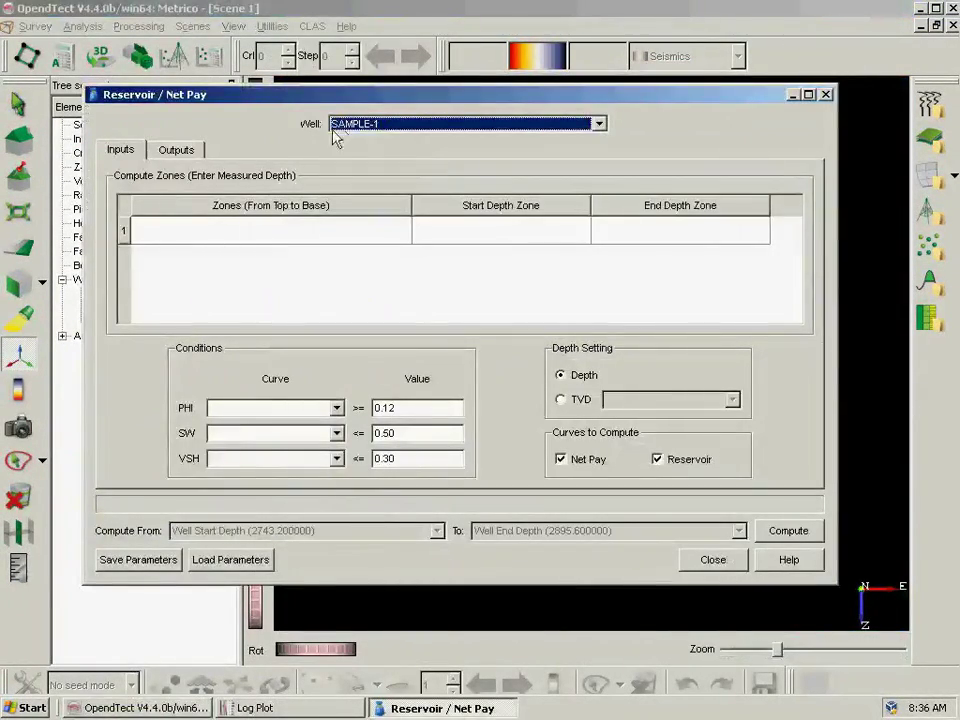
{"action": "left_click", "coordinate": [332, 230]}
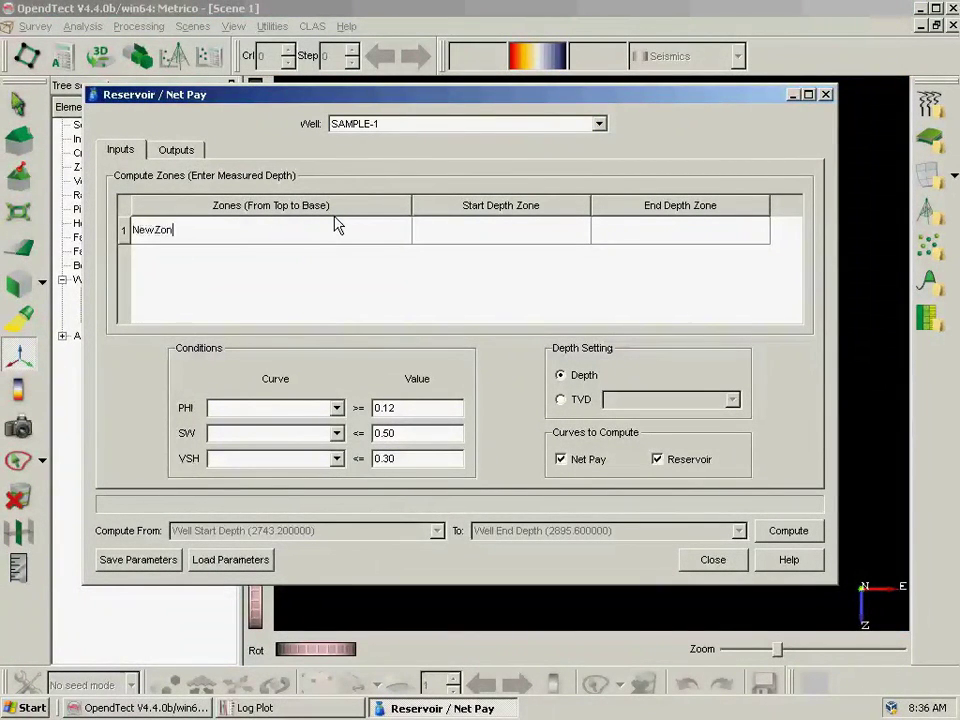
{"action": "left_click", "coordinate": [474, 240]}
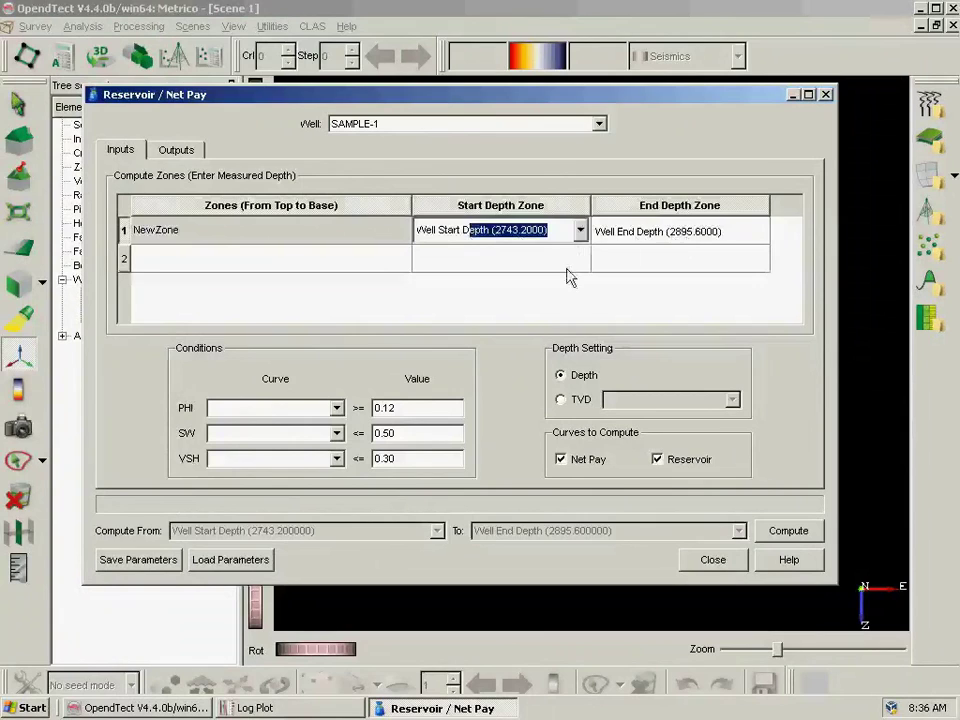
Use PHID, SWA and VSHGR as the porosity, saturation and shale cutoff curves.
{"action": "left_click", "coordinate": [336, 408]}
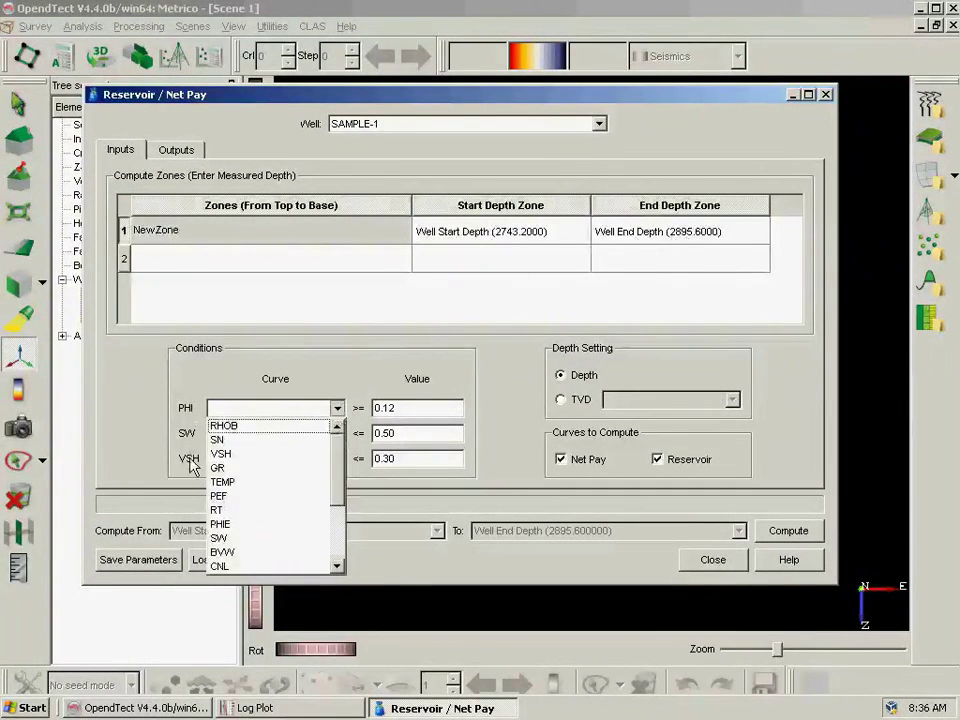
{"action": "scroll", "coordinate": [279, 533], "scroll_direction": "down", "scroll_amount": 3}
{"action": "left_click", "coordinate": [281, 531]}
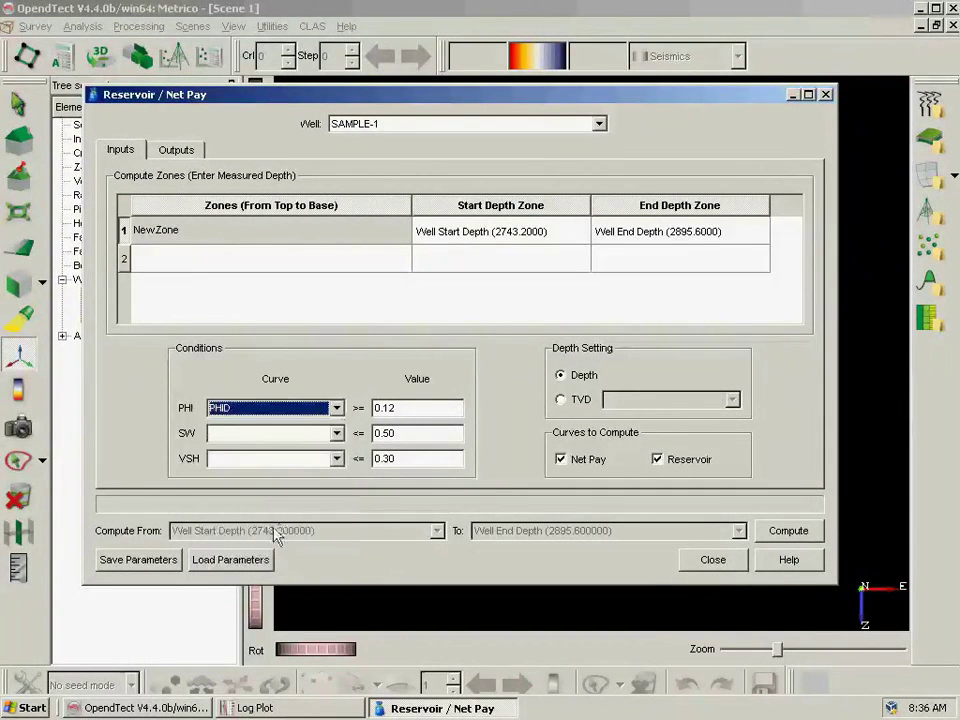
{"action": "left_click", "coordinate": [336, 433]}
{"action": "scroll", "coordinate": [296, 578], "scroll_direction": "down", "scroll_amount": 3}
{"action": "left_click", "coordinate": [296, 578]}
{"action": "left_click", "coordinate": [336, 458]}
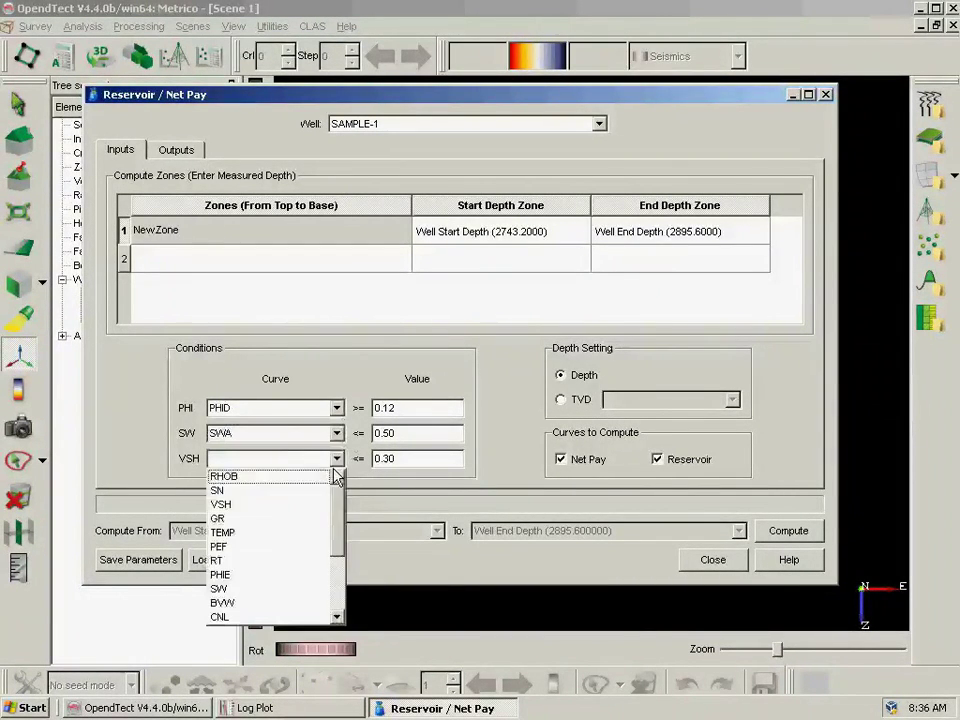
{"action": "scroll", "coordinate": [304, 561], "scroll_direction": "down", "scroll_amount": 3}
{"action": "left_click", "coordinate": [298, 575]}
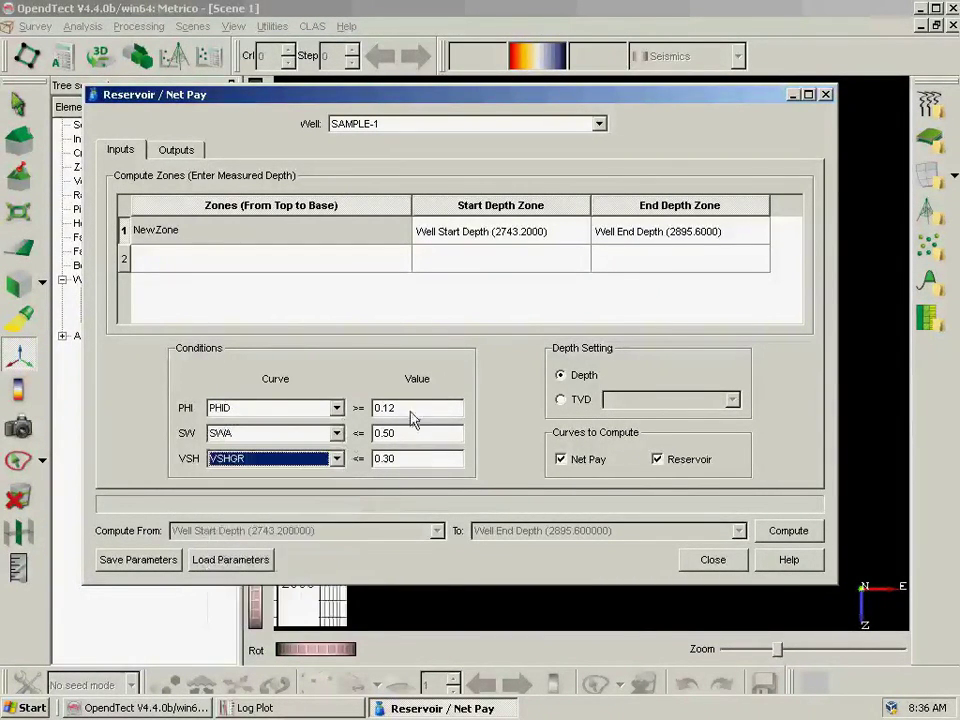
Set the porosity cutoff to 0.18 and the shale volume cutoff to 0.35.
{"action": "left_click", "coordinate": [415, 410]}
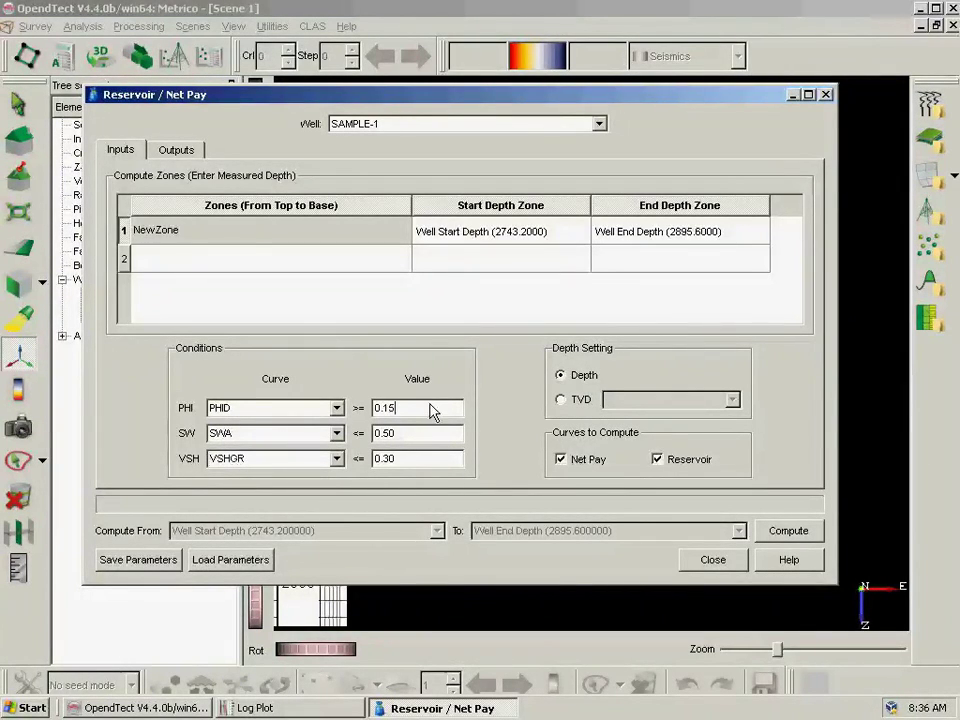
{"action": "left_click", "coordinate": [440, 458]}
{"action": "key", "text": "BackSpace"}
{"action": "type", "text": "5"}
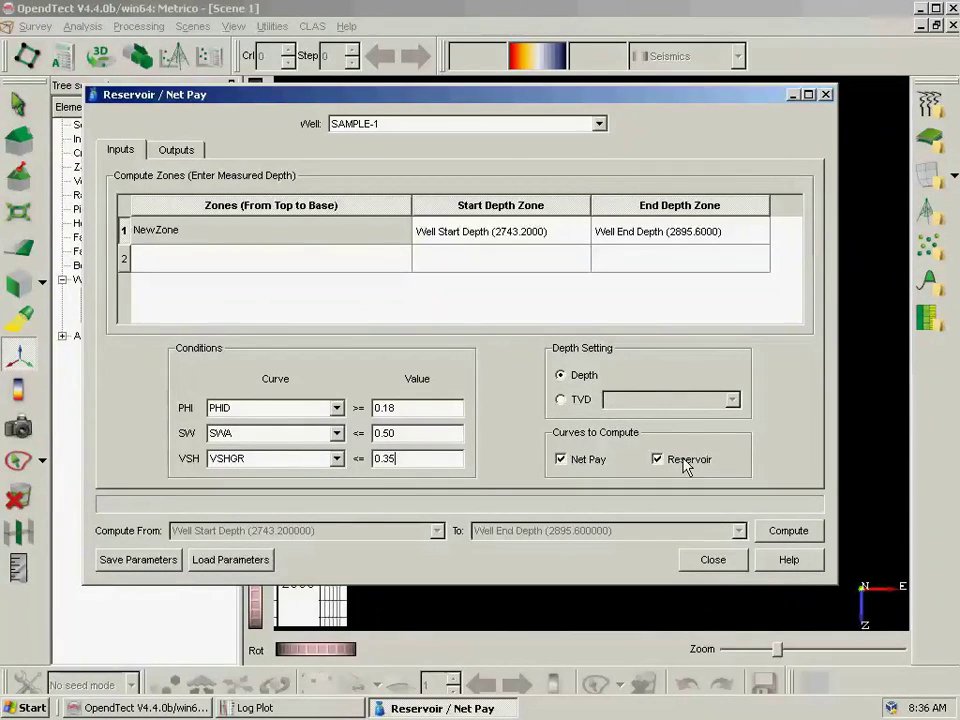
Confirm the RN-REPO.txt report path and NPAY/NRES curve names, then compute net pay for SAMPLE-1.
{"action": "left_click", "coordinate": [201, 152]}
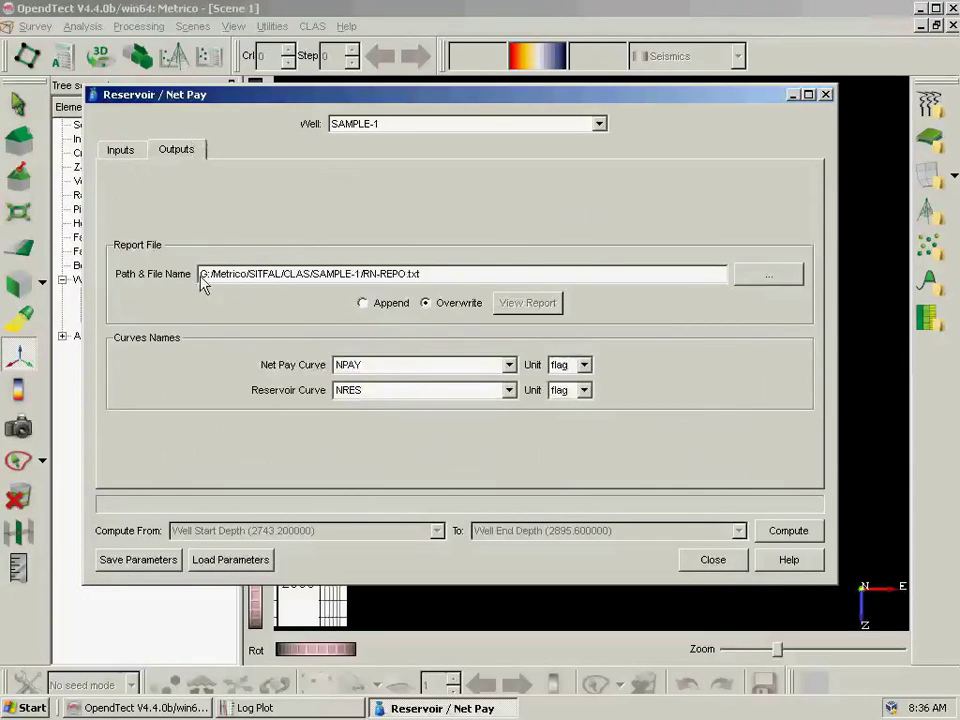
{"action": "left_click_drag", "start_coordinate": [201, 277], "coordinate": [470, 278]}
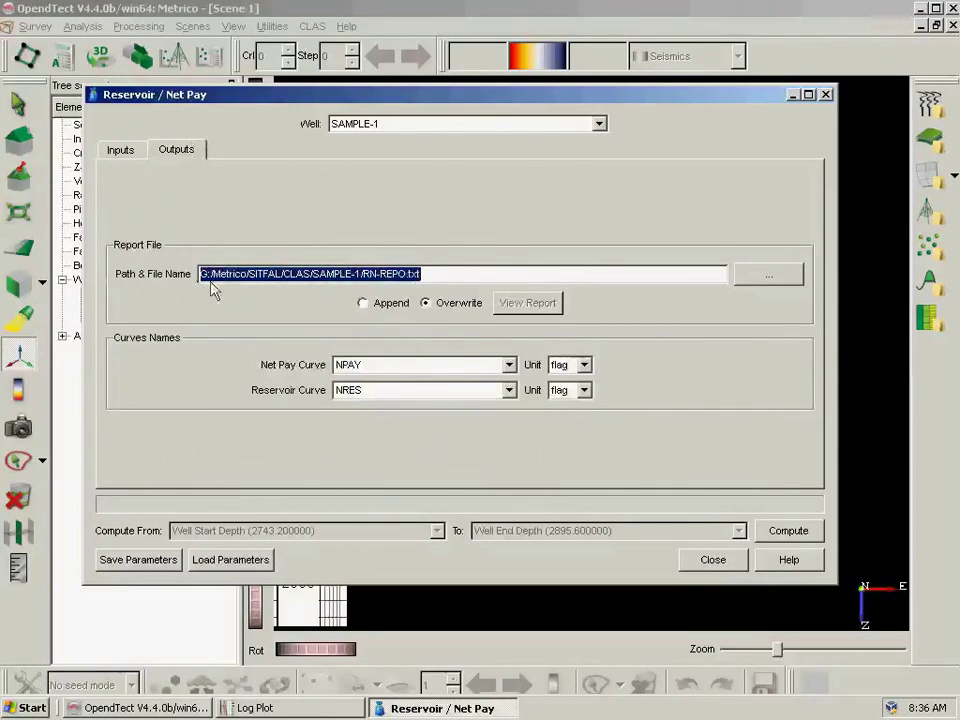
{"action": "left_click", "coordinate": [422, 280]}
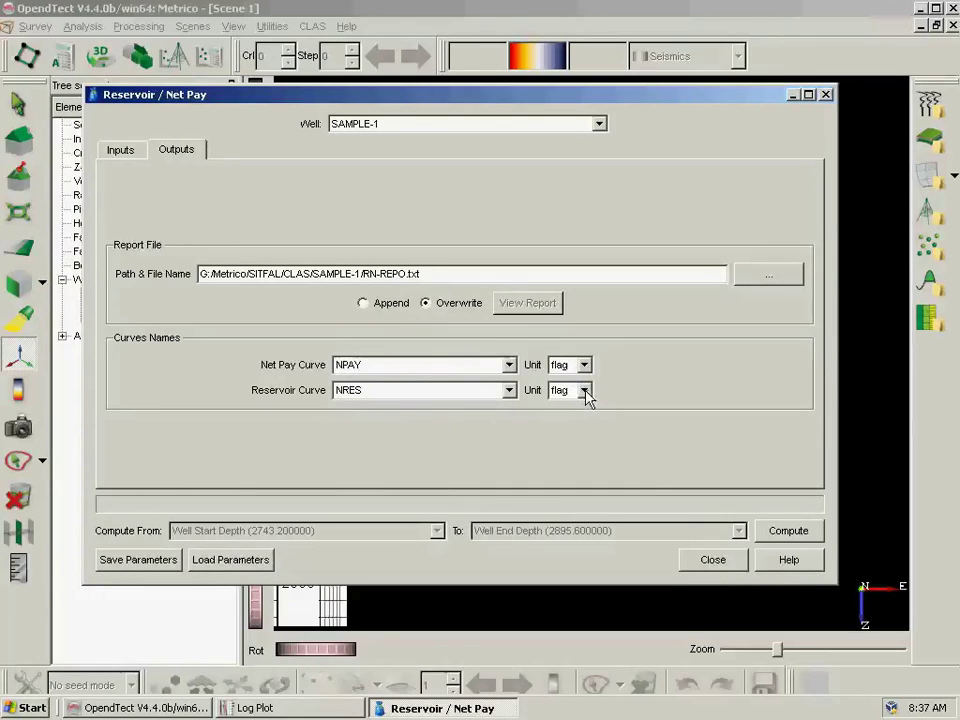
{"action": "left_click", "coordinate": [785, 535]}
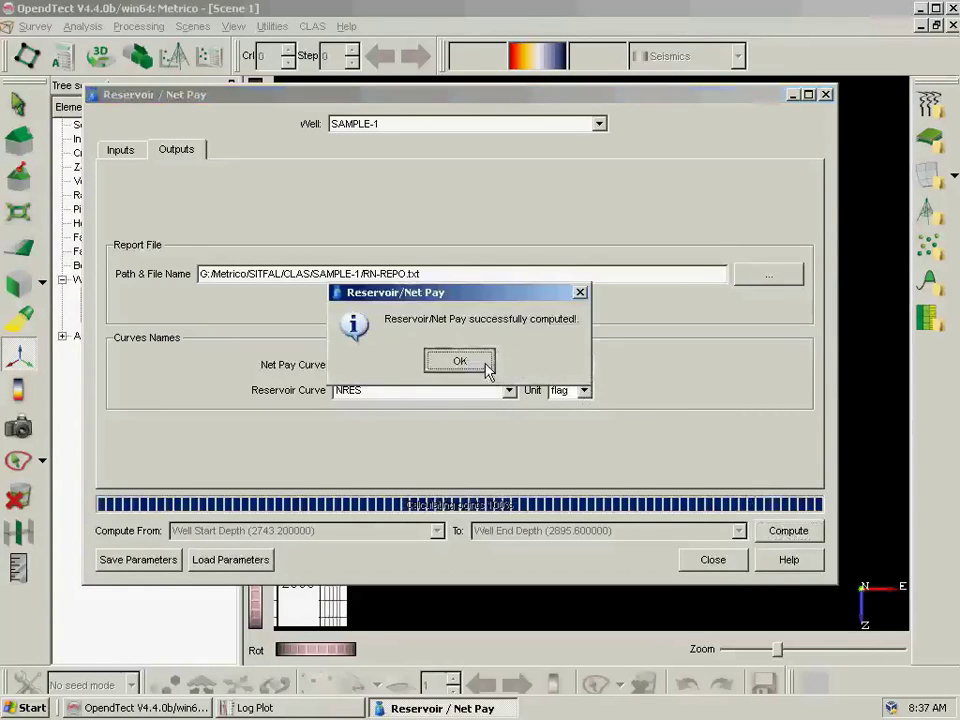
Review the widened SAMPLE-1 net pay report, then close it and the Reservoir/Net Pay window.
{"action": "left_click", "coordinate": [486, 368]}
{"action": "left_click", "coordinate": [538, 252]}
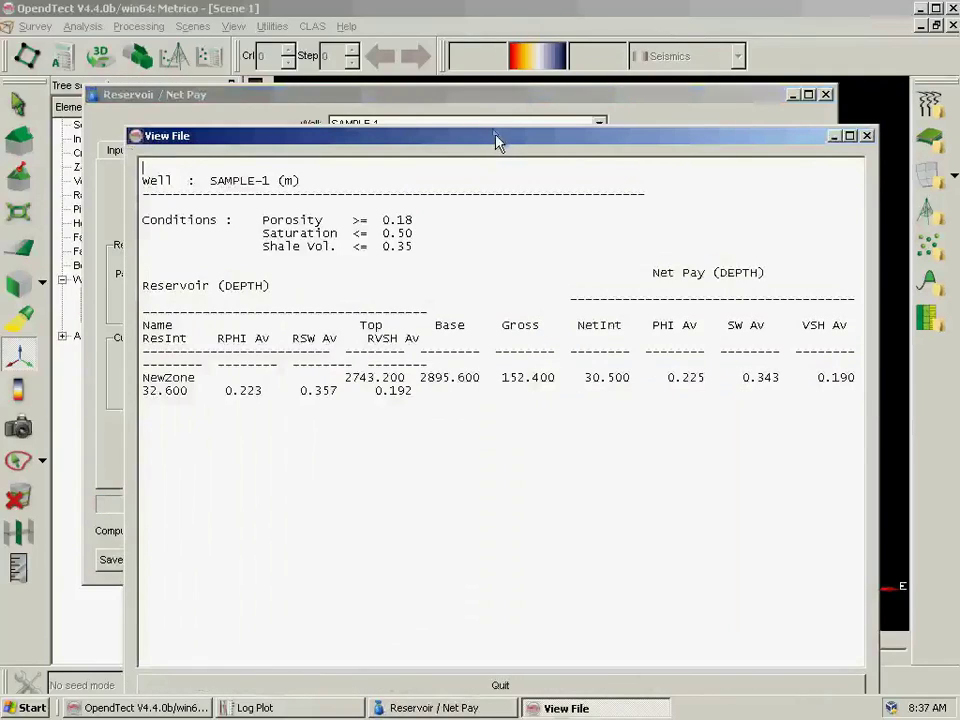
{"action": "left_click_drag", "start_coordinate": [493, 136], "coordinate": [376, 40]}
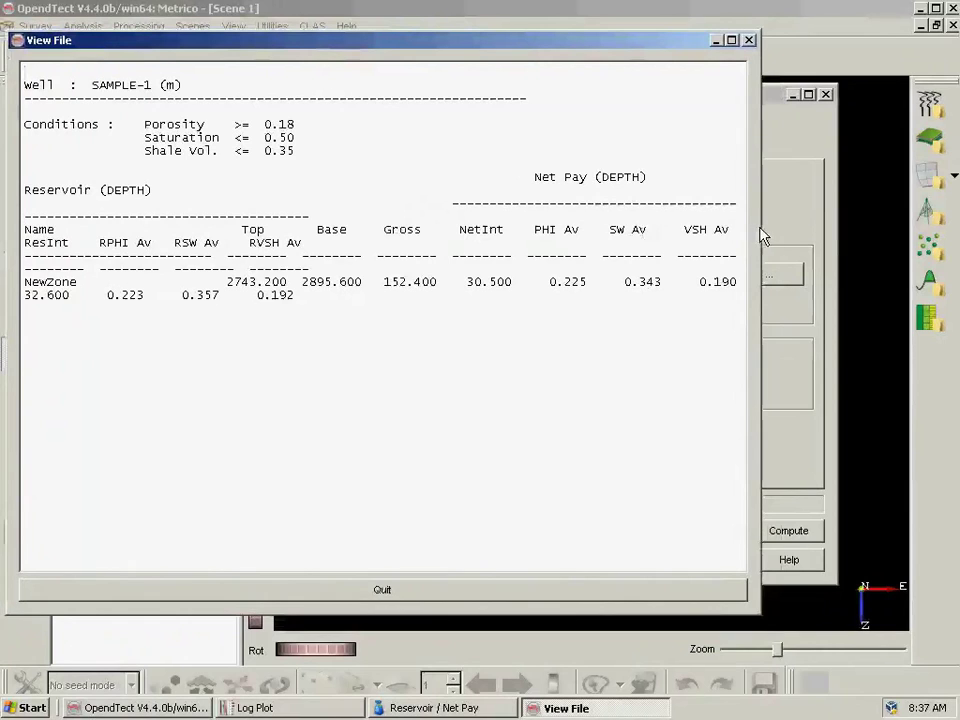
{"action": "left_click_drag", "start_coordinate": [760, 236], "coordinate": [946, 236]}
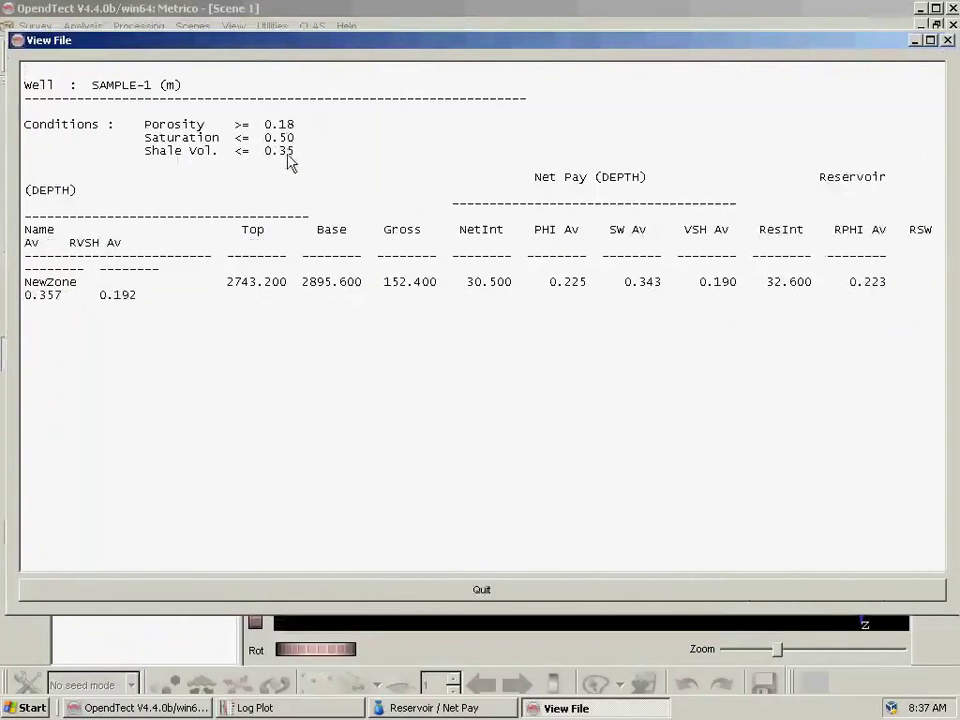
{"action": "left_click", "coordinate": [947, 42]}
{"action": "left_click", "coordinate": [731, 562]}
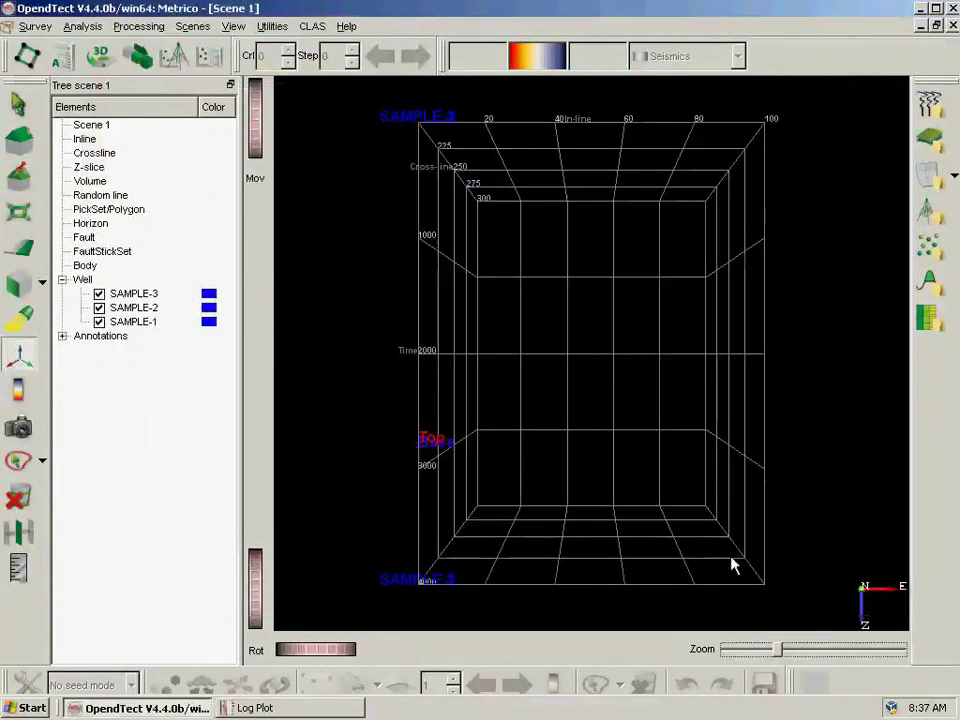
In the log plot's Log Settings, add curve row 10 using log NPAY in Track (6) - SW.
{"action": "left_click", "coordinate": [343, 708]}
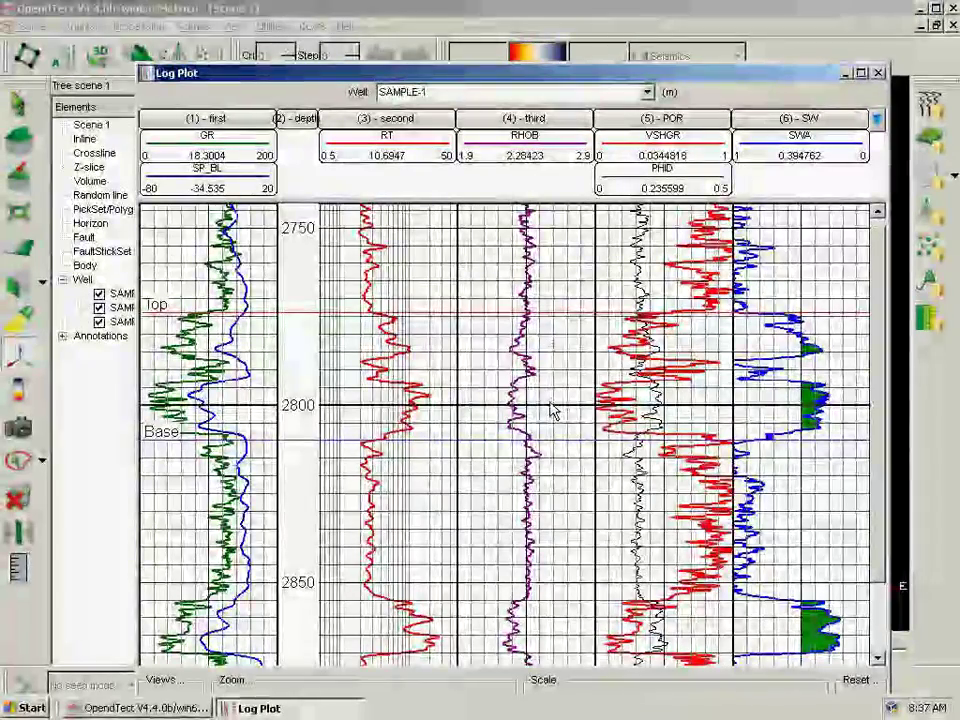
{"action": "right_click", "coordinate": [551, 410]}
{"action": "left_click", "coordinate": [565, 413]}
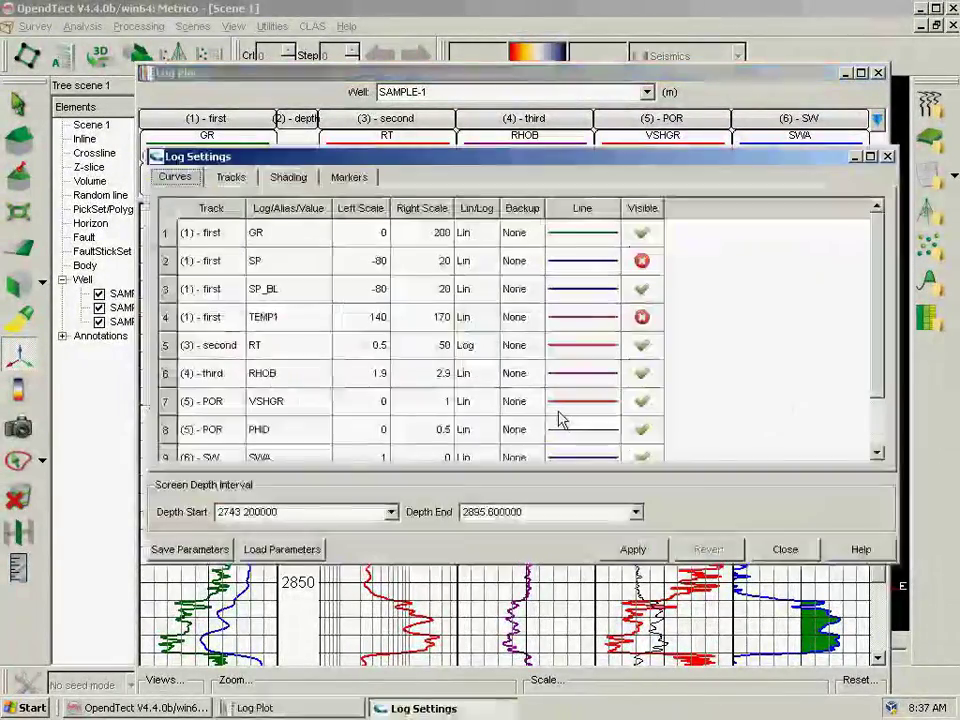
{"action": "scroll", "coordinate": [660, 325], "scroll_direction": "down", "scroll_amount": 1}
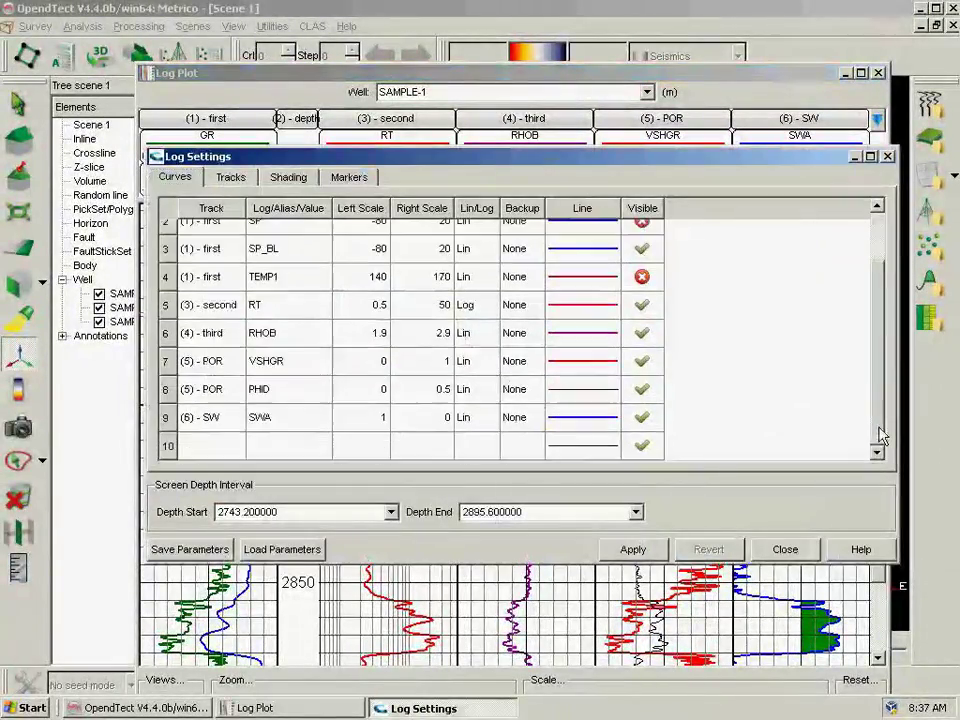
{"action": "left_click", "coordinate": [240, 450]}
{"action": "left_click", "coordinate": [236, 445]}
{"action": "left_click", "coordinate": [212, 540]}
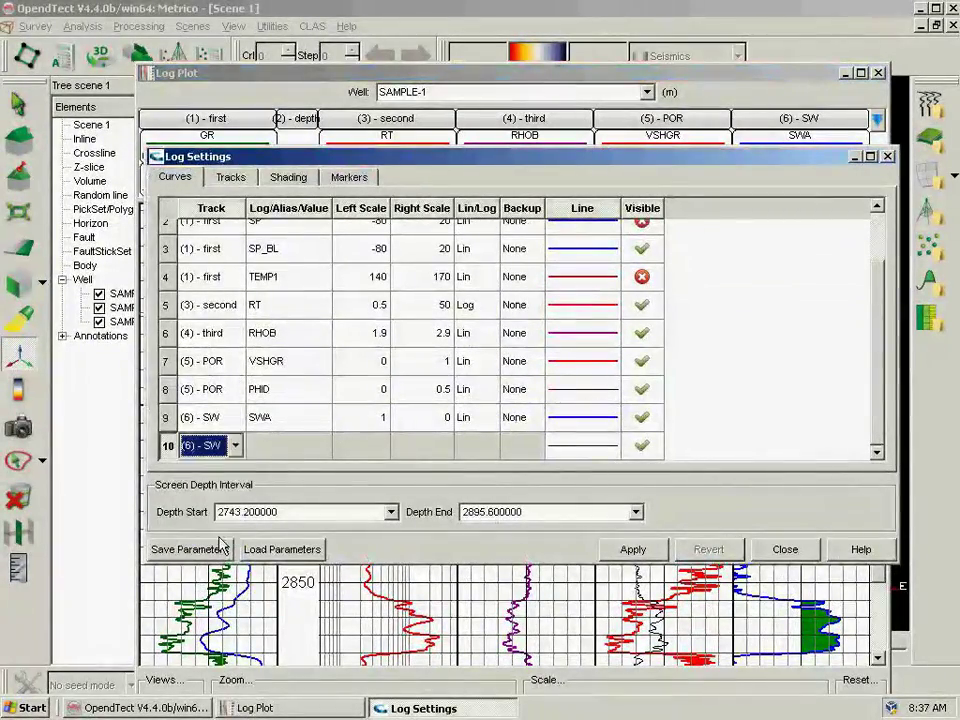
{"action": "left_click", "coordinate": [300, 415]}
{"action": "left_click", "coordinate": [300, 429]}
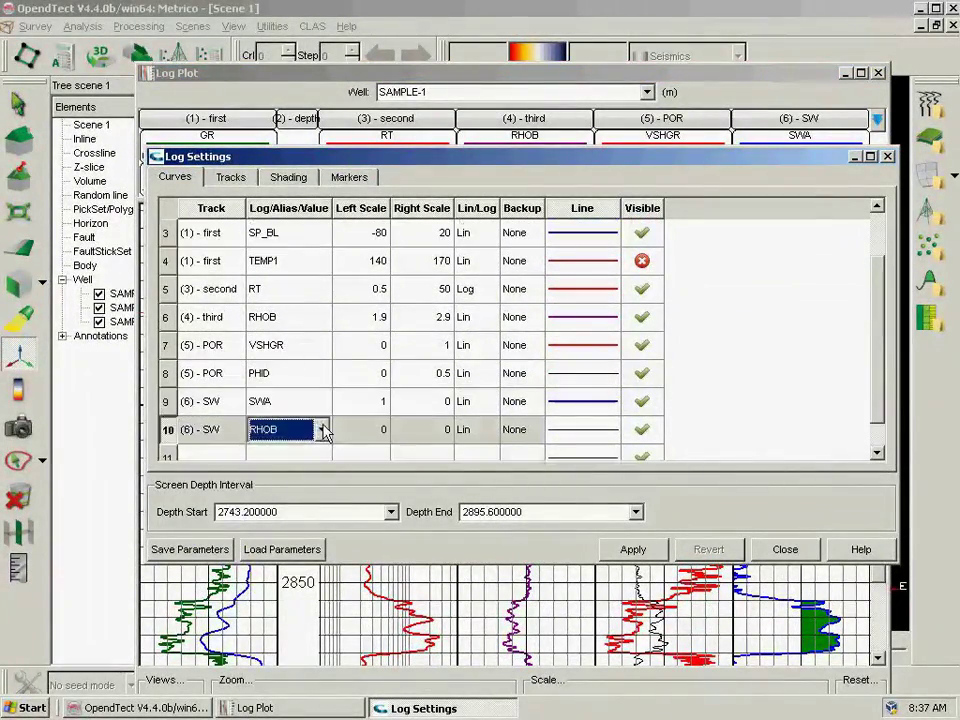
{"action": "left_click", "coordinate": [322, 429]}
{"action": "scroll", "coordinate": [316, 500], "scroll_direction": "down", "scroll_amount": 3}
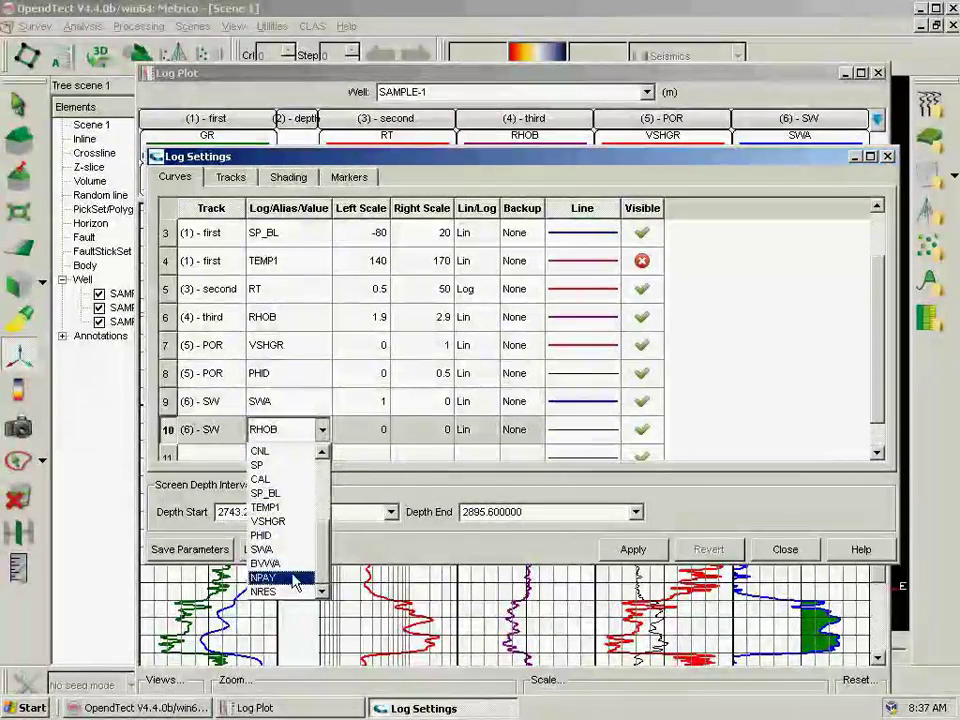
{"action": "left_click", "coordinate": [293, 578]}
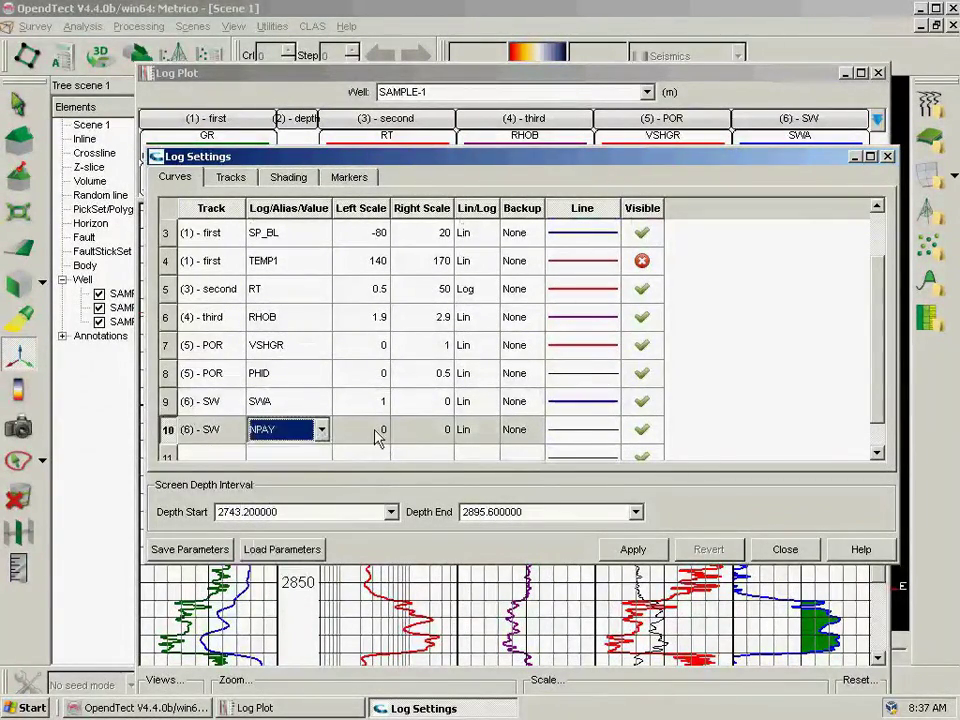
Give the NPAY curve left scale 10 and a red 2-pixel line, and apply it to the plot.
{"action": "left_click", "coordinate": [377, 437]}
{"action": "double_click", "coordinate": [579, 438]}
{"action": "key", "text": "Down"}
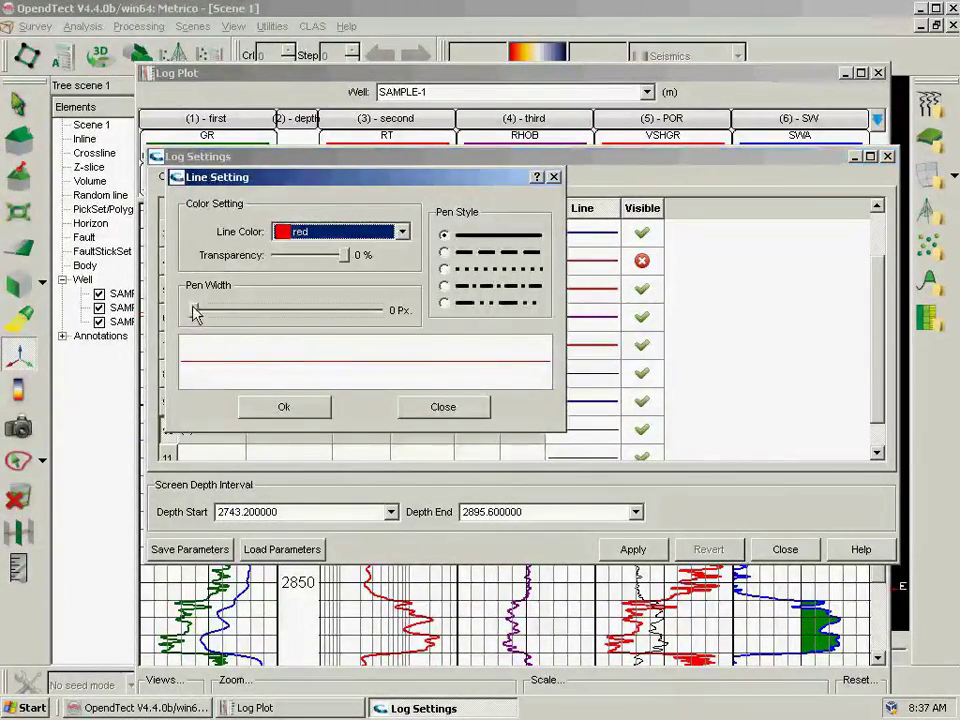
{"action": "left_click_drag", "start_coordinate": [195, 313], "coordinate": [212, 316]}
{"action": "left_click", "coordinate": [287, 407]}
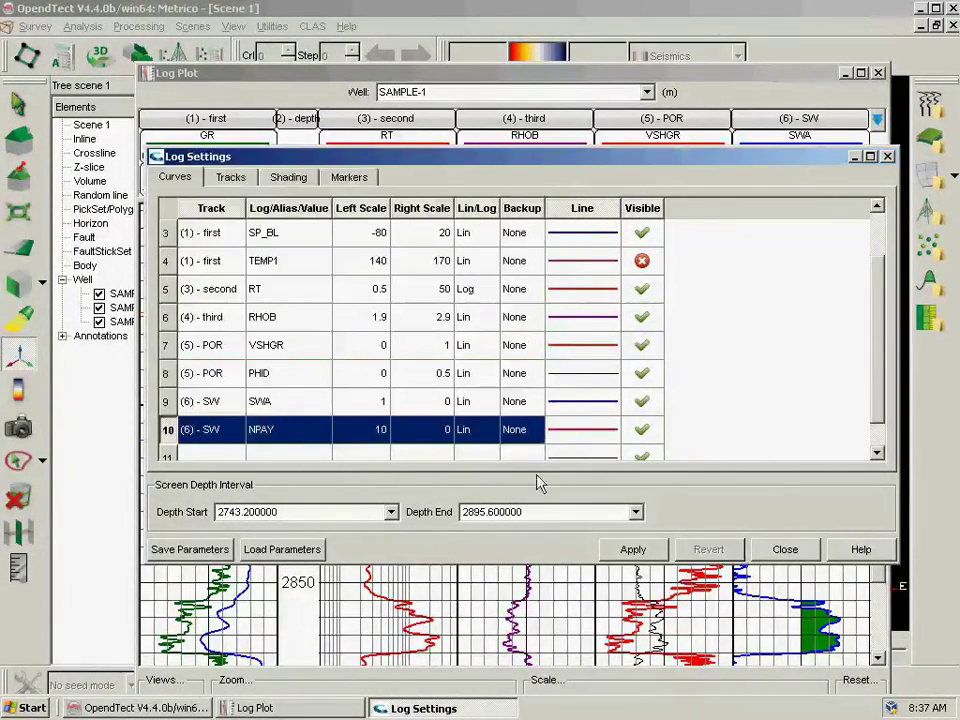
{"action": "left_click", "coordinate": [630, 550]}
{"action": "left_click_drag", "start_coordinate": [699, 164], "coordinate": [535, 159]}
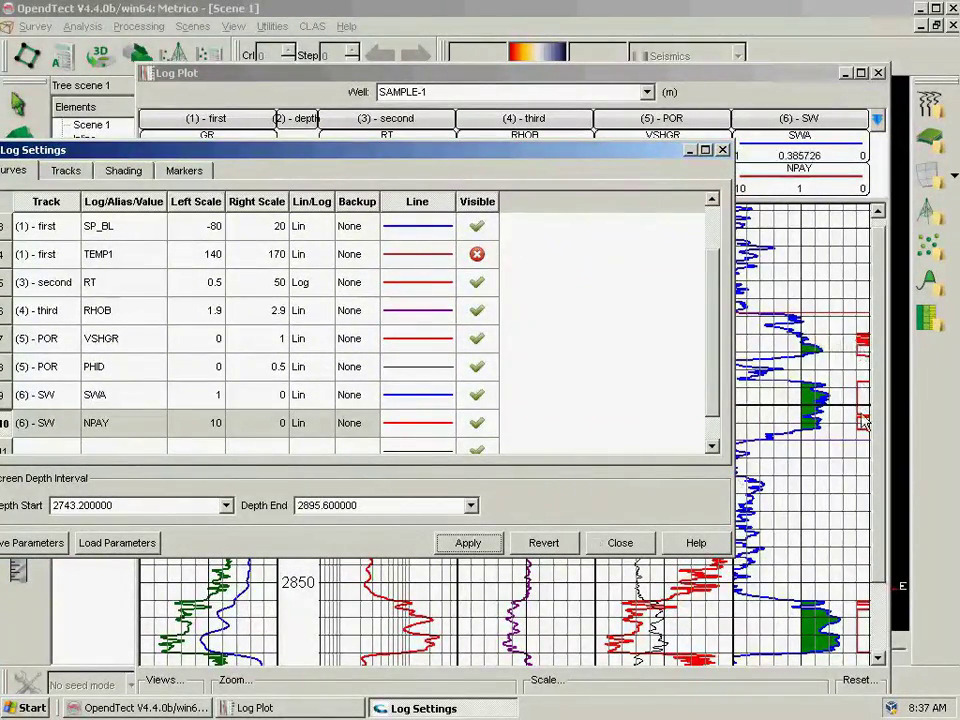
Set up shading 'If a log curve is left of a value' on NPAY in the SW track at 0.01.
{"action": "left_click", "coordinate": [123, 170]}
{"action": "left_click", "coordinate": [338, 200]}
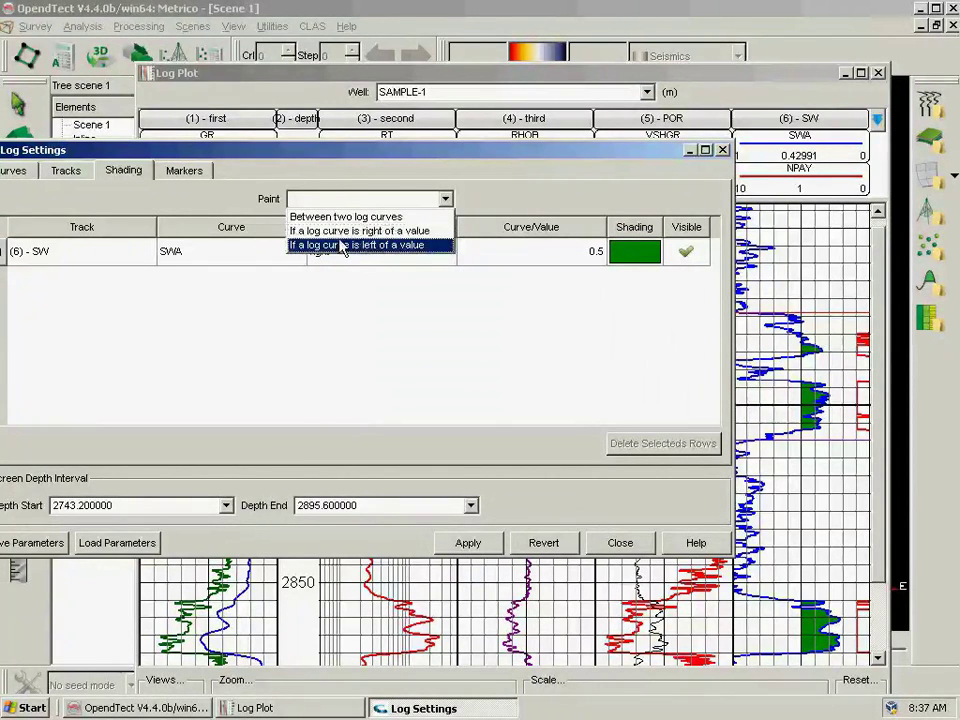
{"action": "left_click", "coordinate": [342, 246]}
{"action": "left_click", "coordinate": [134, 255]}
{"action": "left_click", "coordinate": [30, 341]}
{"action": "left_click", "coordinate": [280, 254]}
{"action": "left_click", "coordinate": [268, 287]}
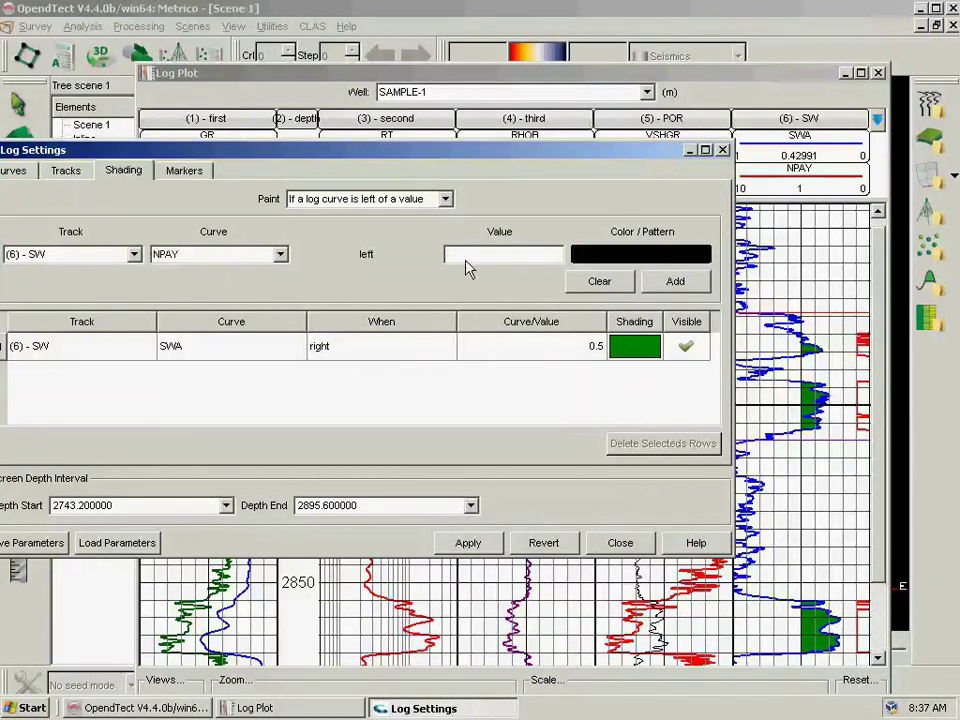
{"action": "type", "text": "0.01"}
Make the NPAY shading solid red, add the rule, apply it and close Log Settings.
{"action": "left_click", "coordinate": [587, 257]}
{"action": "key", "text": "r"}
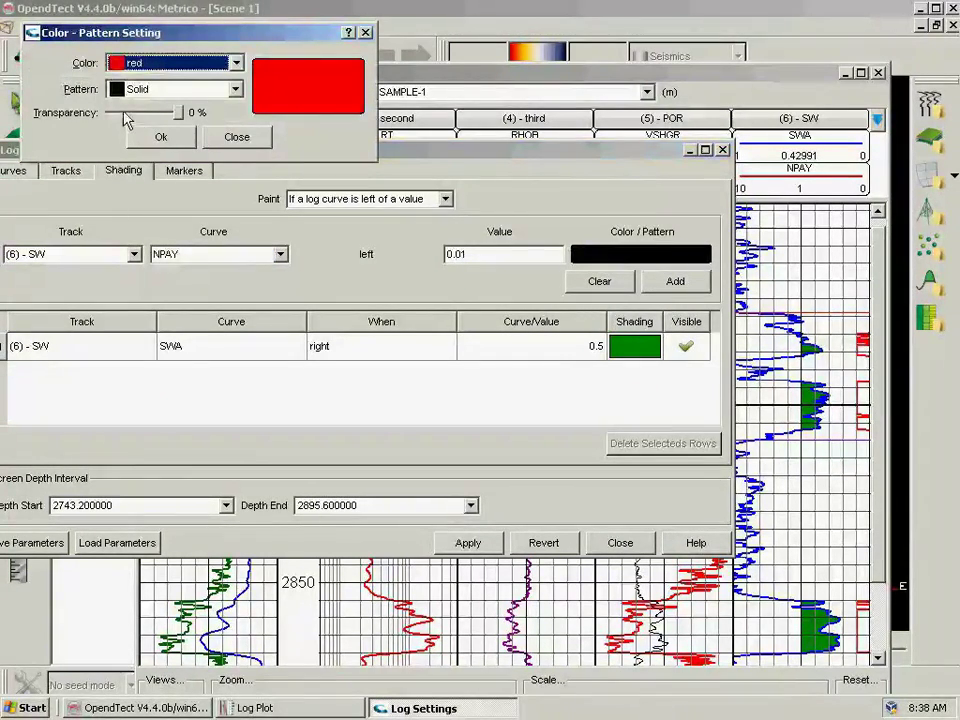
{"action": "left_click", "coordinate": [159, 137]}
{"action": "left_click", "coordinate": [677, 281]}
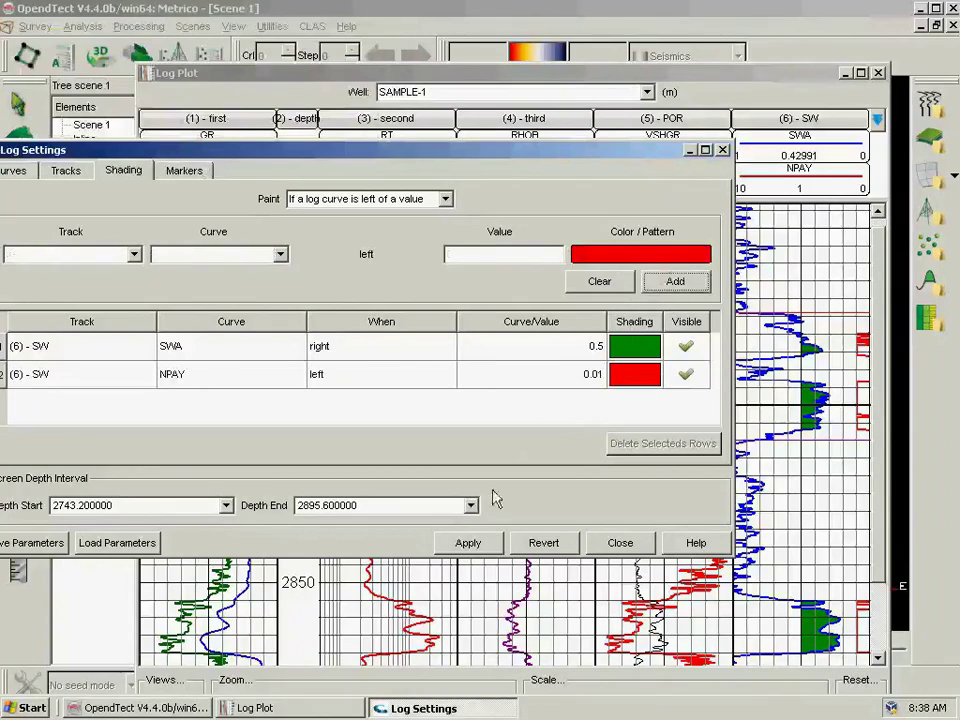
{"action": "left_click", "coordinate": [478, 545]}
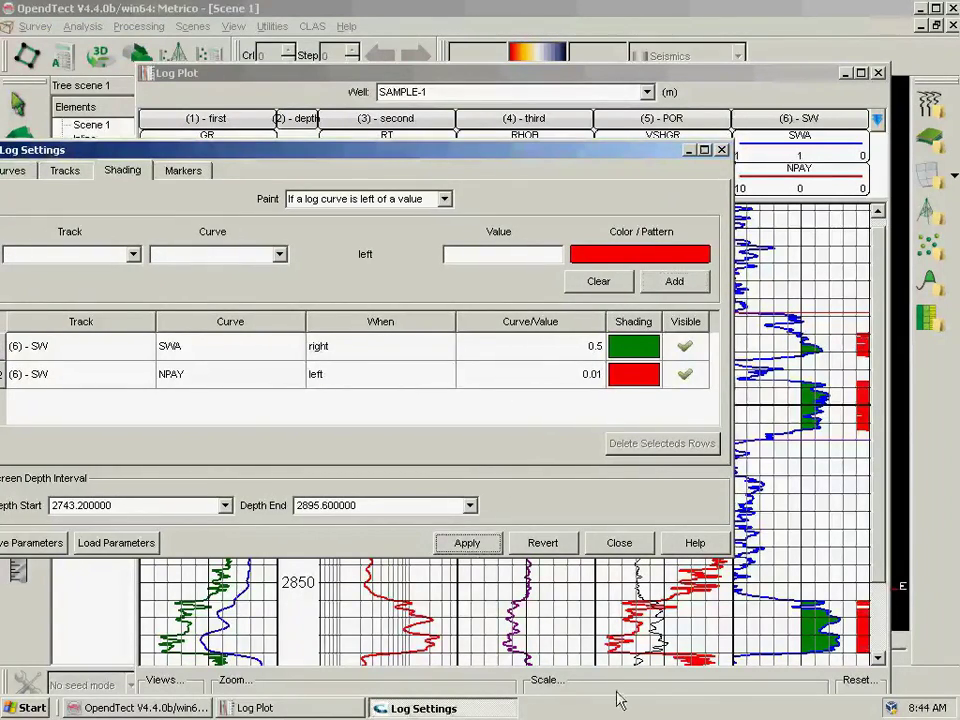
{"action": "left_click", "coordinate": [622, 545]}
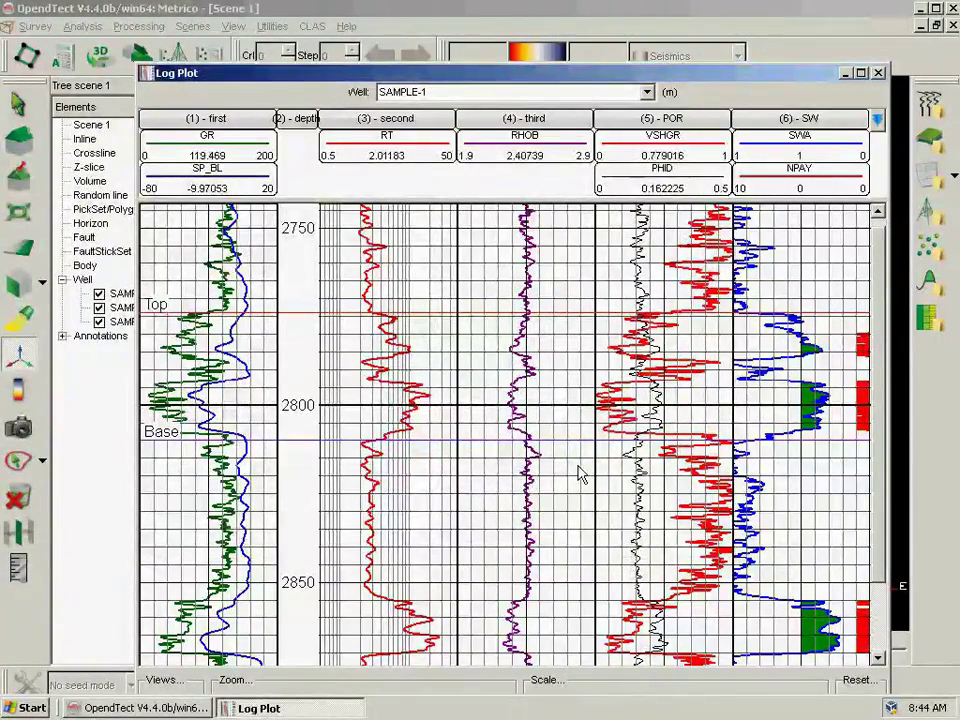